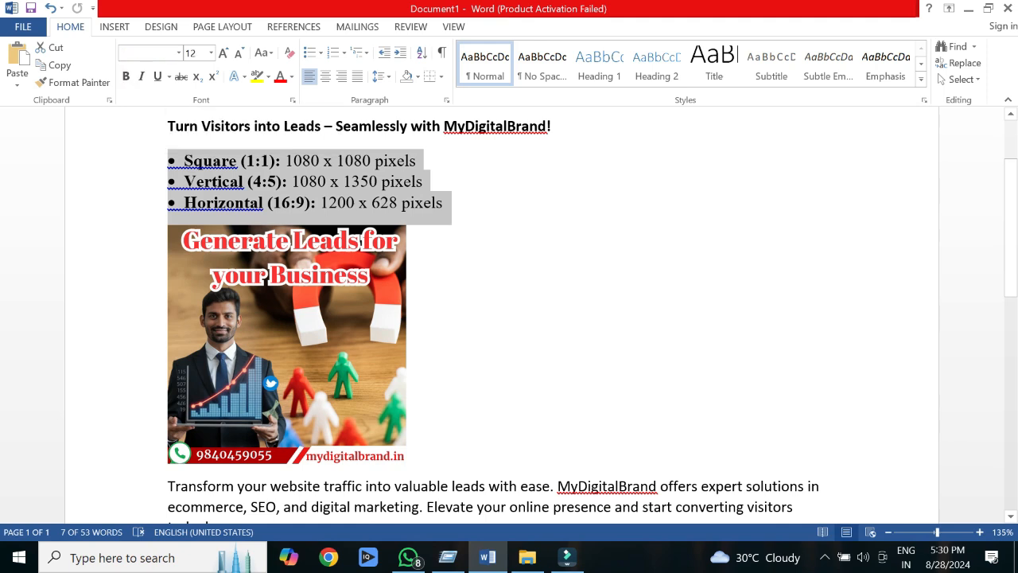
Step: Review the ad headline, image size list, lead-generation picture and description text in the Word document
{"action": "left_click", "coordinate": [509, 318]}
{"action": "scroll", "coordinate": [509, 318], "scroll_direction": "down", "scroll_amount": 3}
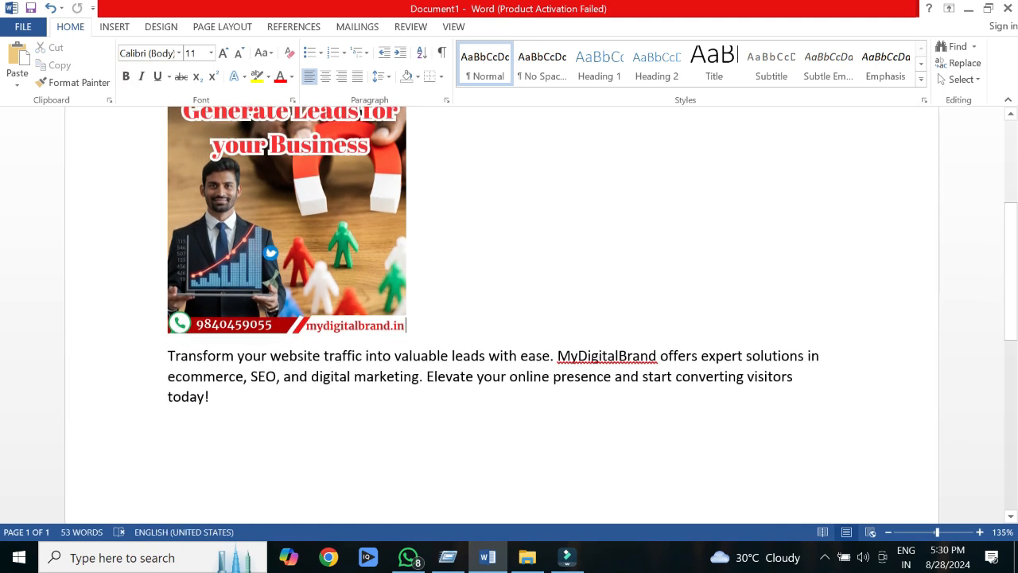
{"action": "left_click_drag", "start_coordinate": [208, 398], "coordinate": [167, 355]}
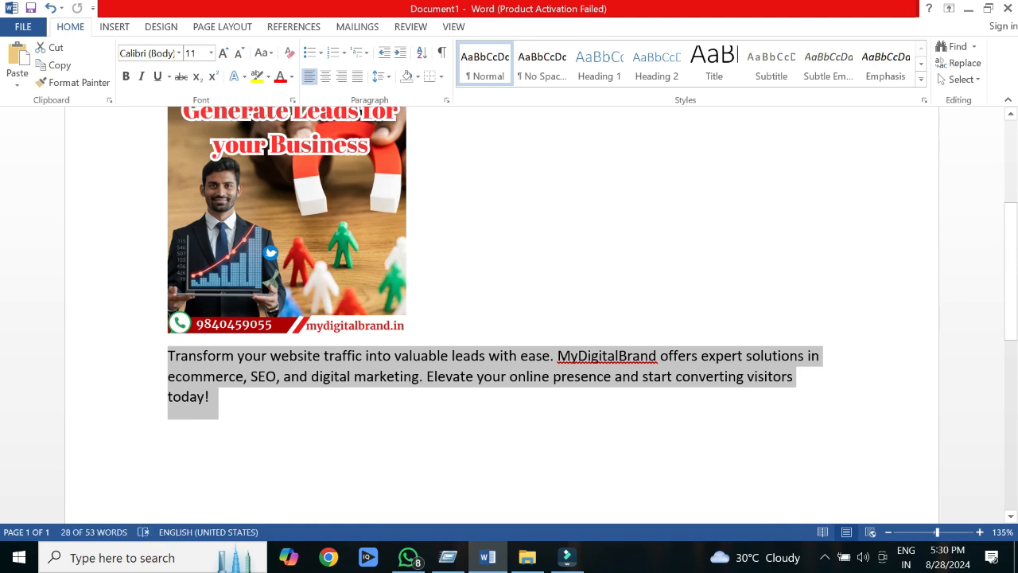
{"action": "left_click", "coordinate": [407, 325]}
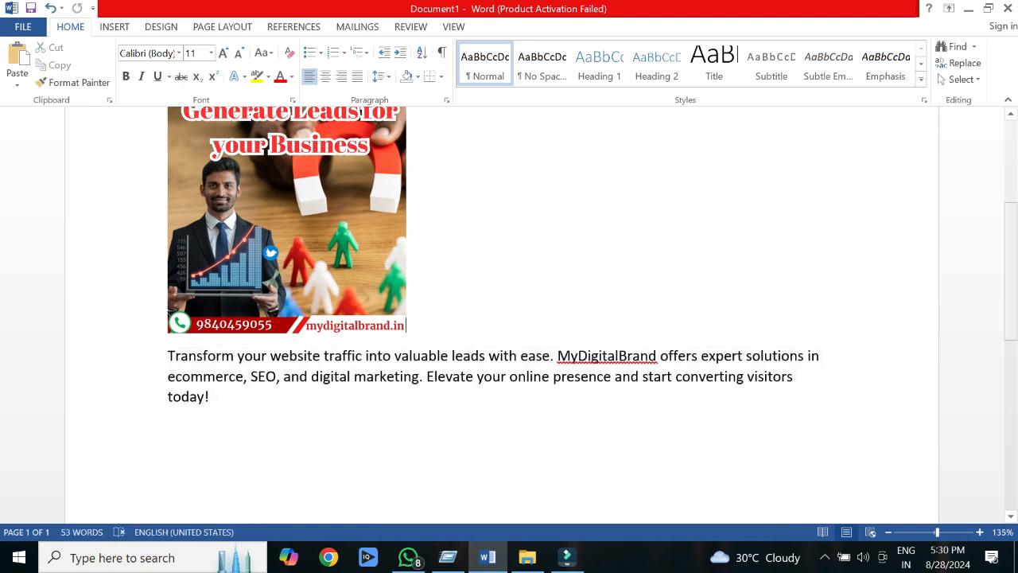
{"action": "scroll", "coordinate": [509, 315], "scroll_direction": "up", "scroll_amount": 3}
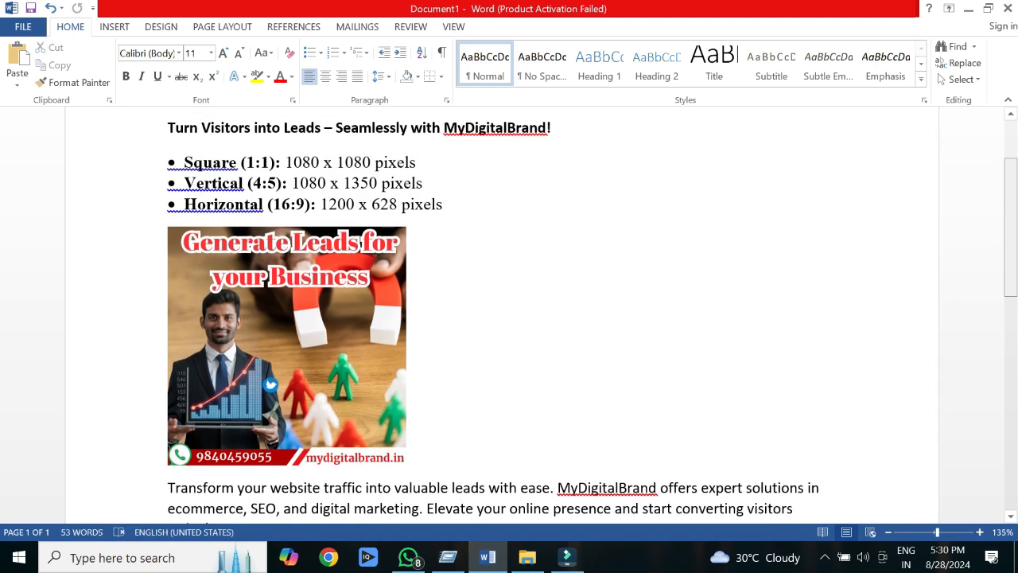
{"action": "scroll", "coordinate": [509, 314], "scroll_direction": "down", "scroll_amount": 1}
{"action": "scroll", "coordinate": [509, 315], "scroll_direction": "up", "scroll_amount": 1}
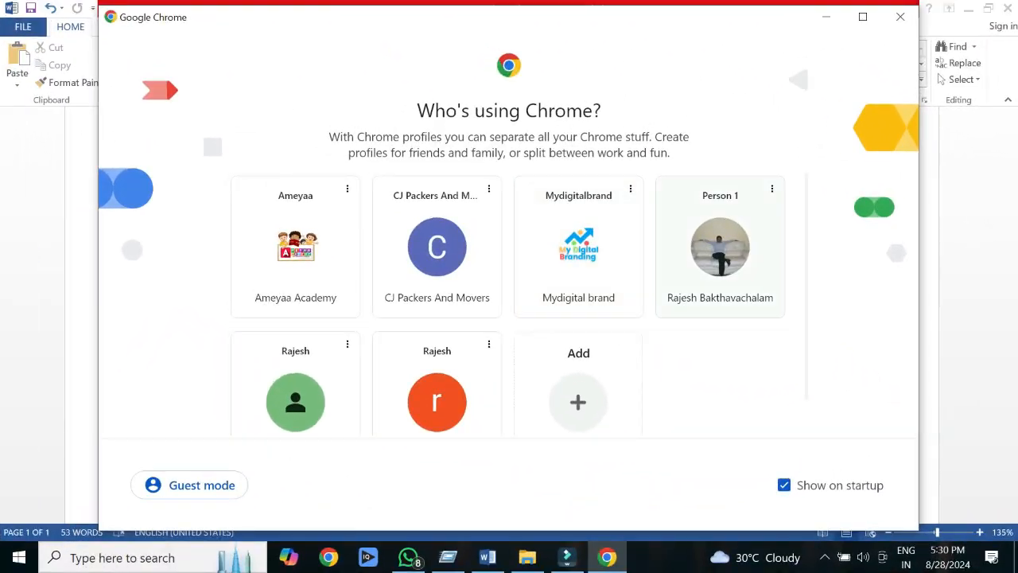
Step: Switch to Chrome with the Person 1 profile, go to Facebook and open the Mydigitalbrand page
{"action": "left_click", "coordinate": [719, 247]}
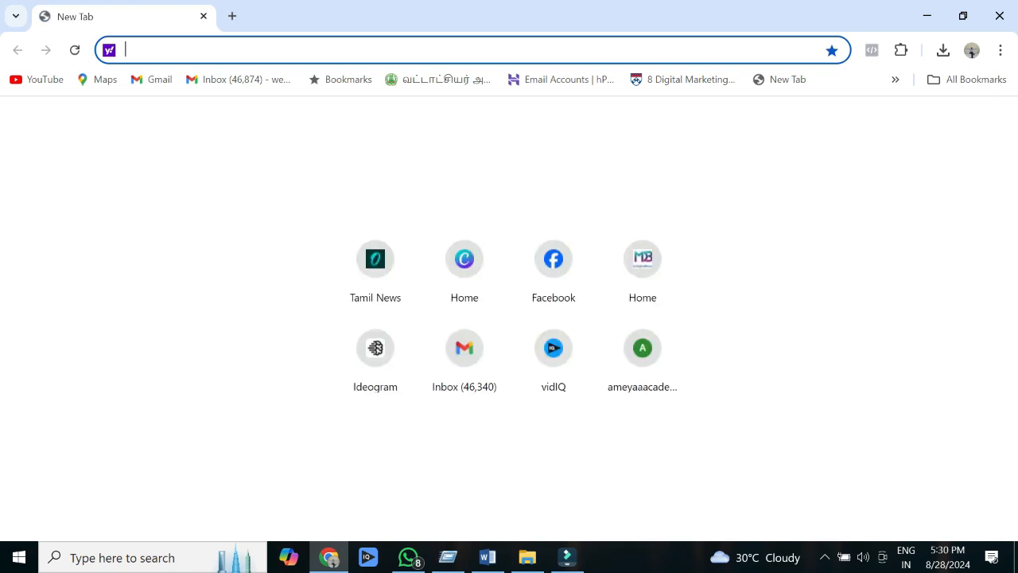
{"action": "type", "text": "fa"}
{"action": "key", "text": "Return"}
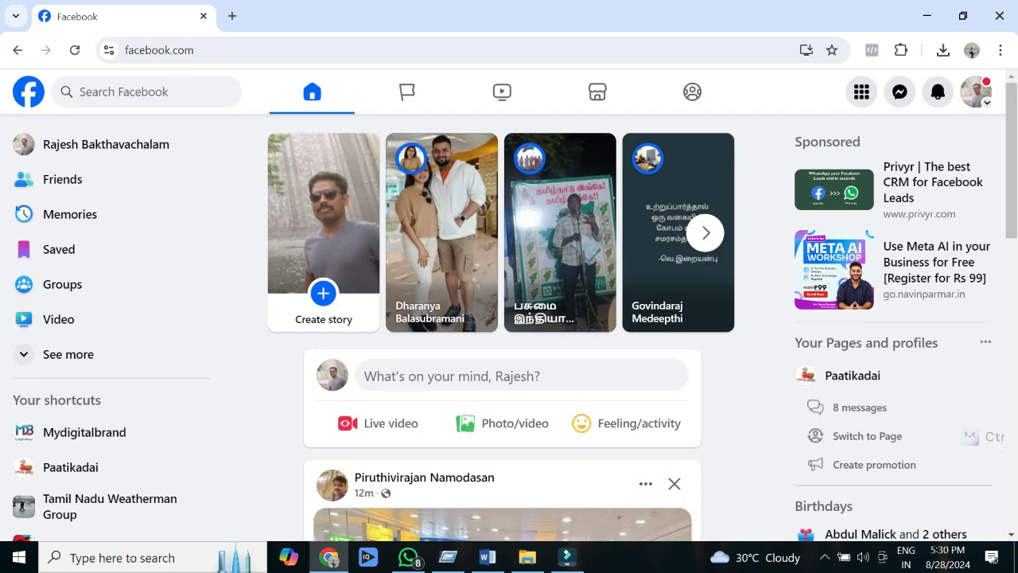
{"action": "left_click", "coordinate": [84, 432]}
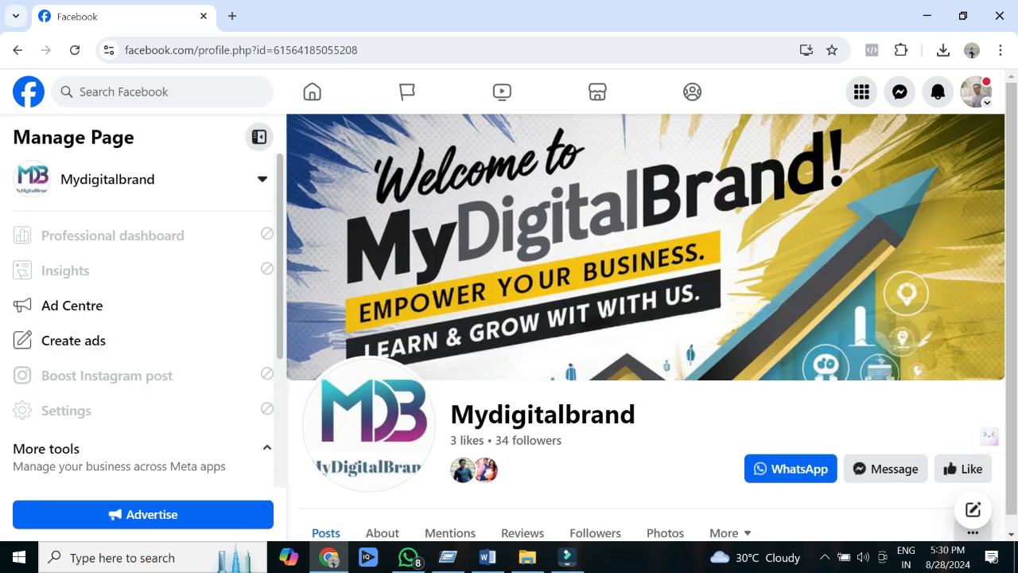
Step: Open Meta Business Suite from the page's management tools and dismiss the business portfolios introduction
{"action": "scroll", "coordinate": [143, 334], "scroll_direction": "down", "scroll_amount": 3}
{"action": "left_click", "coordinate": [101, 359]}
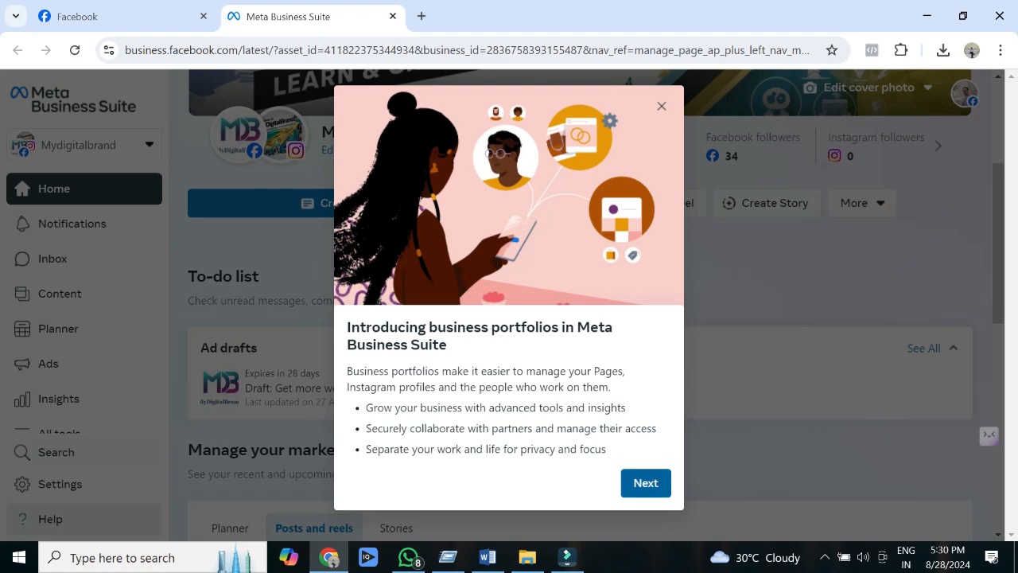
{"action": "left_click", "coordinate": [661, 106]}
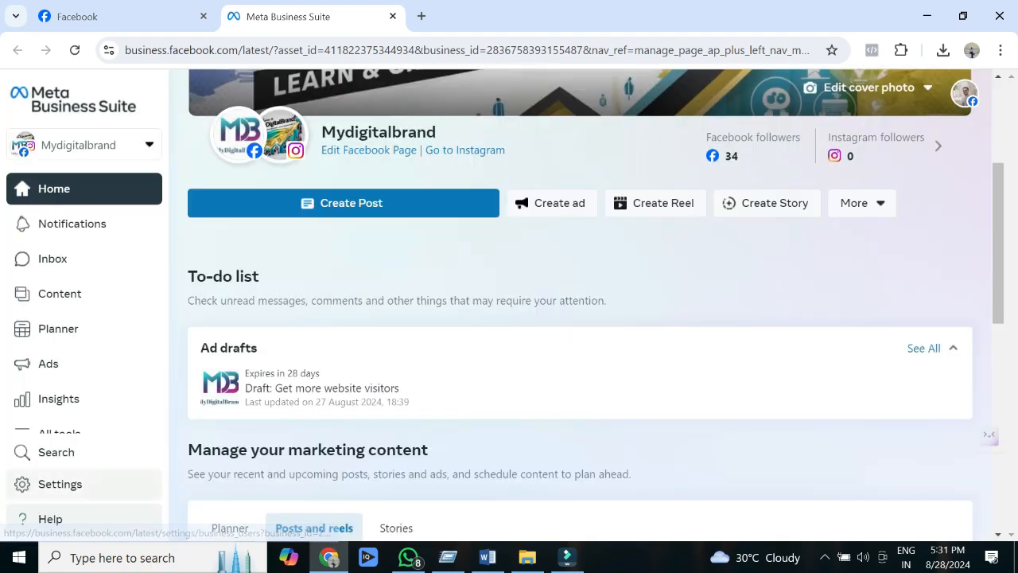
Step: Find the Mydigitalbrand ad account in the business settings and open it in Ads Manager
{"action": "left_click", "coordinate": [59, 483]}
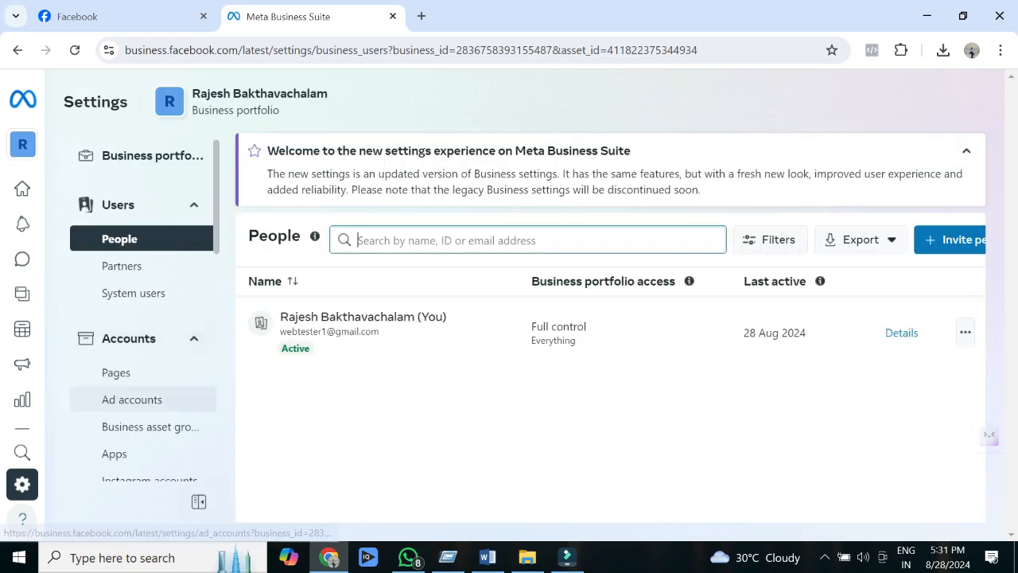
{"action": "left_click", "coordinate": [132, 399]}
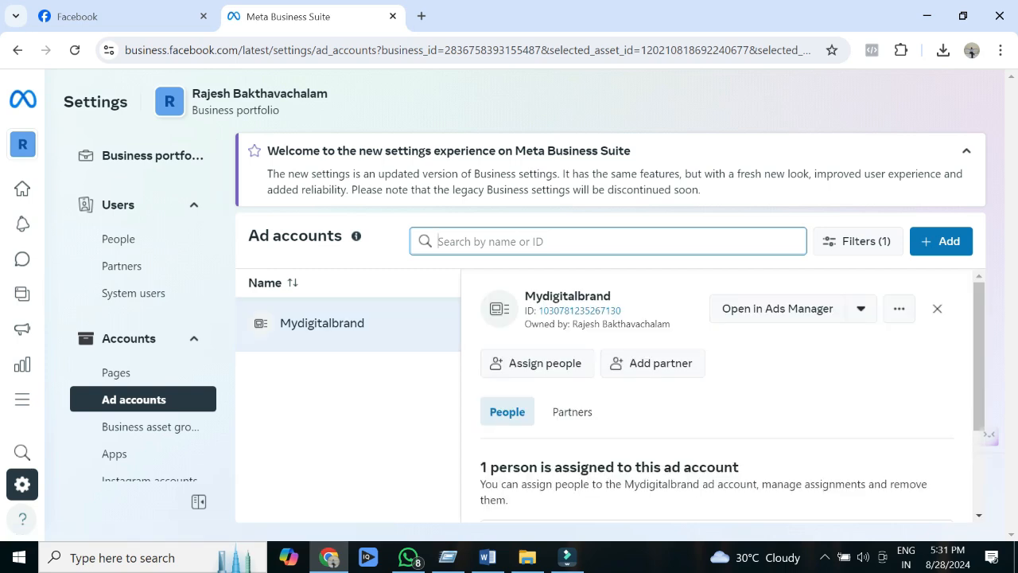
{"action": "left_click", "coordinate": [777, 308]}
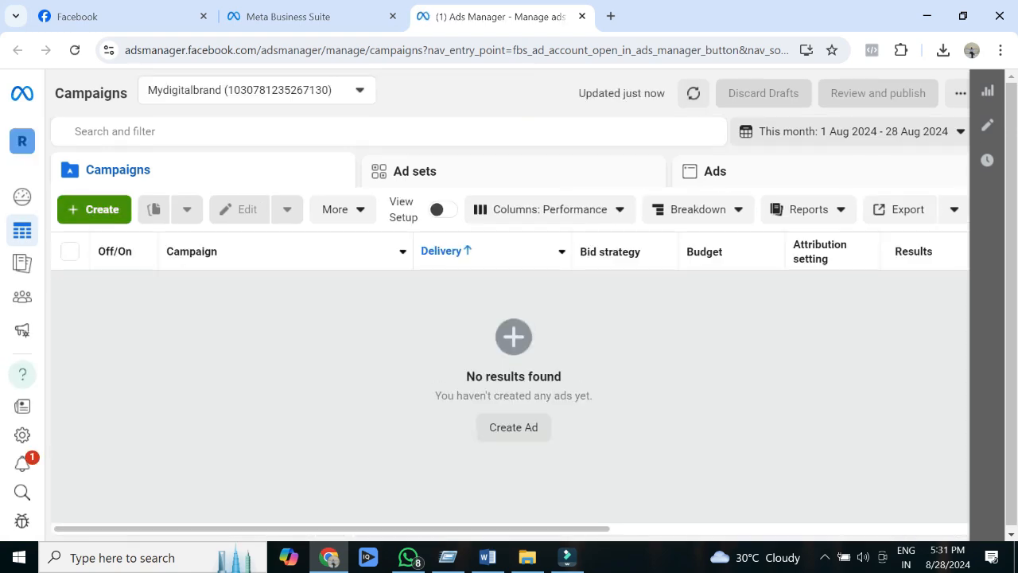
Step: Start a new campaign with the Auction buying type and choose Traffic as its objective
{"action": "left_click", "coordinate": [94, 209]}
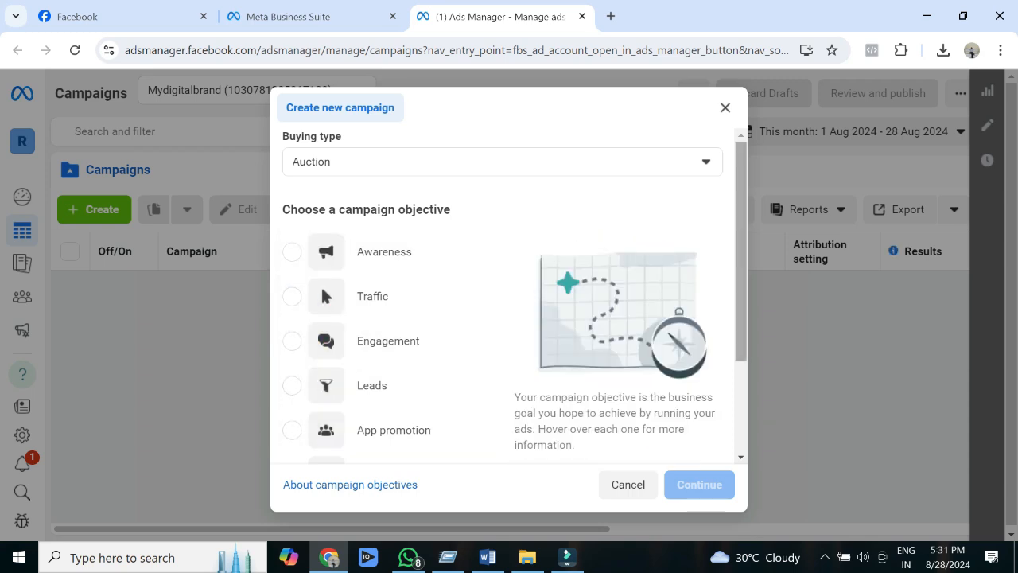
{"action": "scroll", "coordinate": [515, 296], "scroll_direction": "down", "scroll_amount": 1}
{"action": "scroll", "coordinate": [514, 296], "scroll_direction": "down", "scroll_amount": 1}
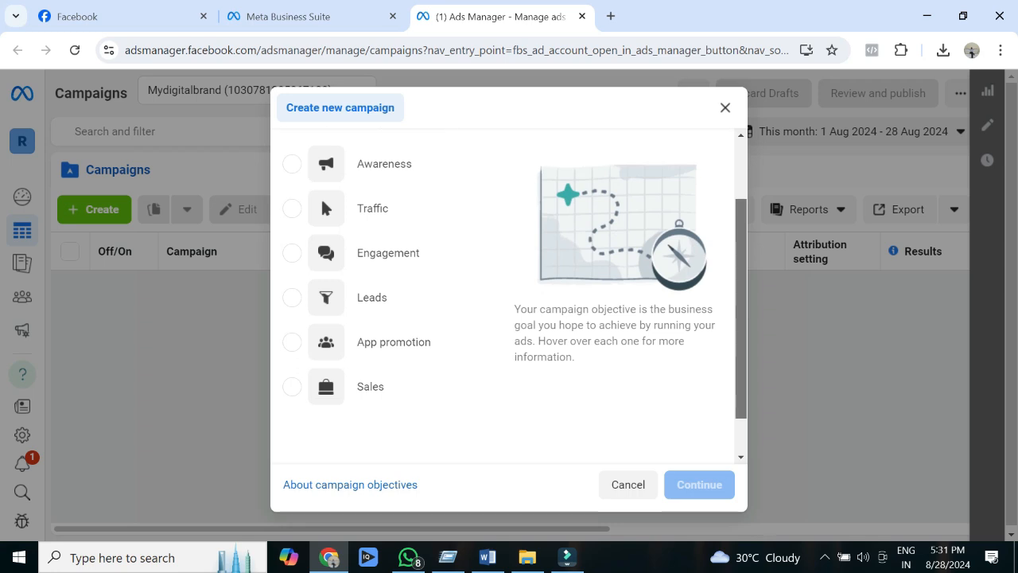
{"action": "scroll", "coordinate": [515, 296], "scroll_direction": "up", "scroll_amount": 2}
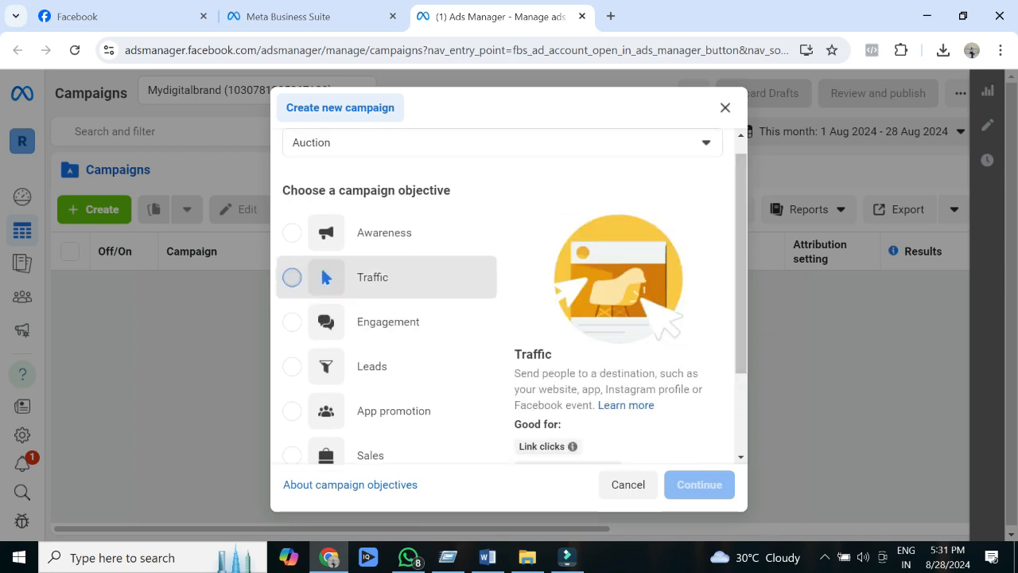
{"action": "left_click", "coordinate": [292, 277]}
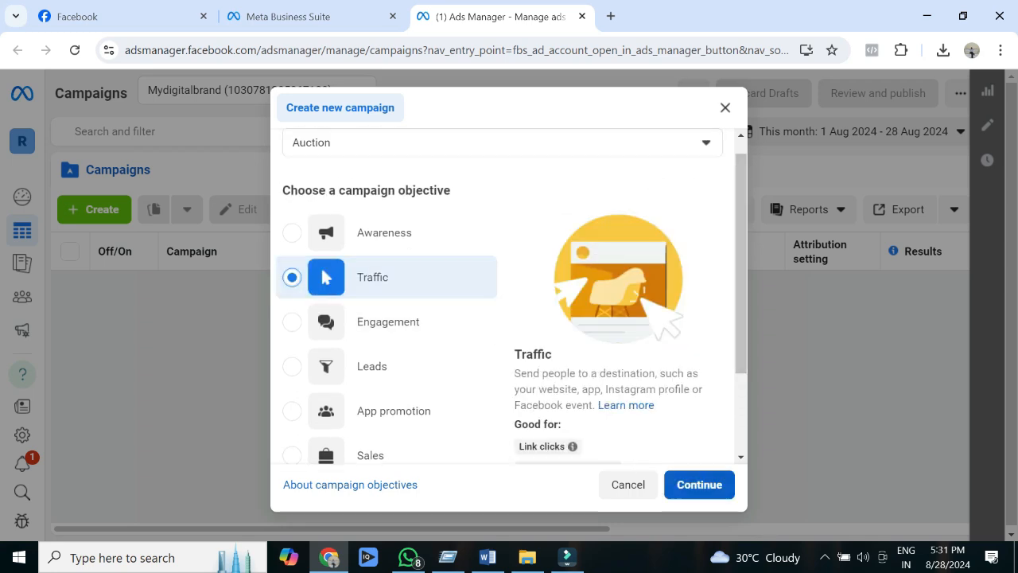
Step: Check what the Traffic objective is good for and create the campaign with the recommended settings
{"action": "scroll", "coordinate": [512, 296], "scroll_direction": "down", "scroll_amount": 1}
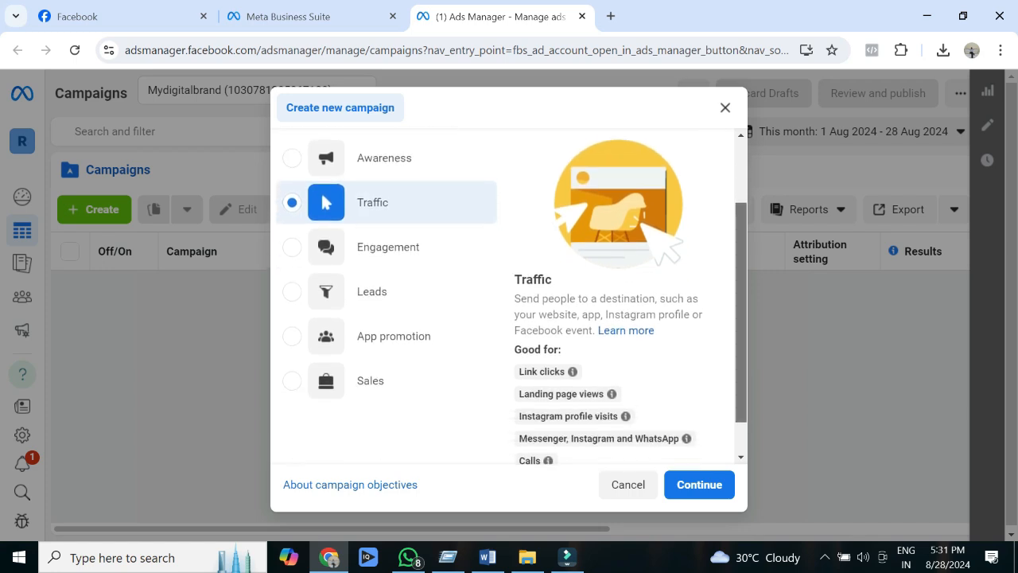
{"action": "mouse_move", "coordinate": [557, 369]}
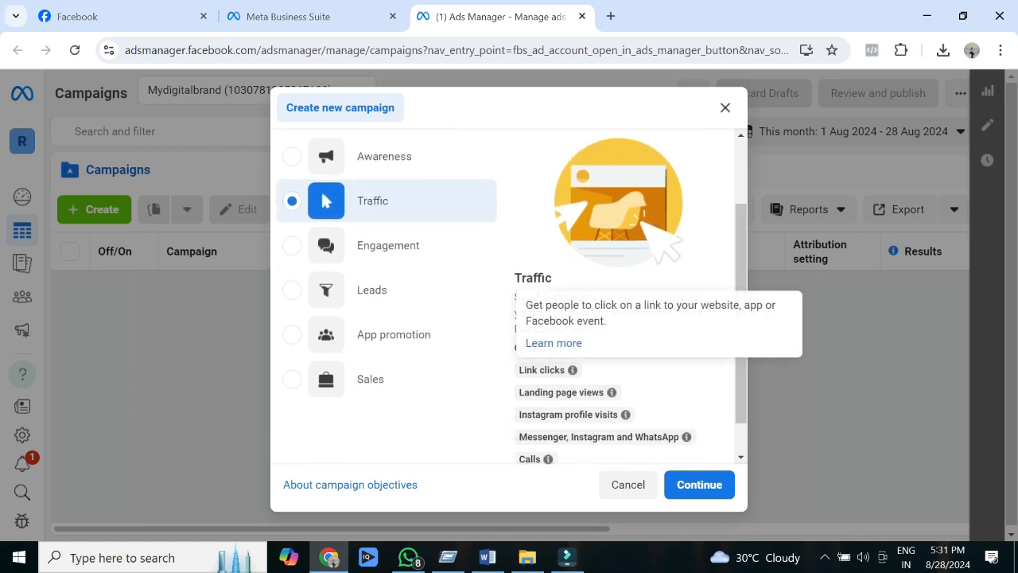
{"action": "mouse_move", "coordinate": [560, 392]}
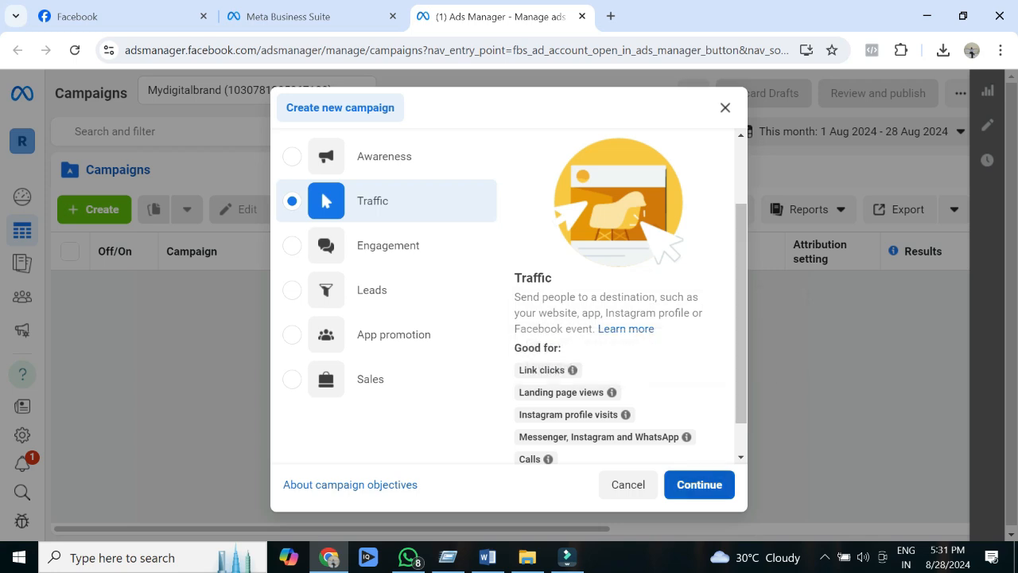
{"action": "mouse_move", "coordinate": [605, 436]}
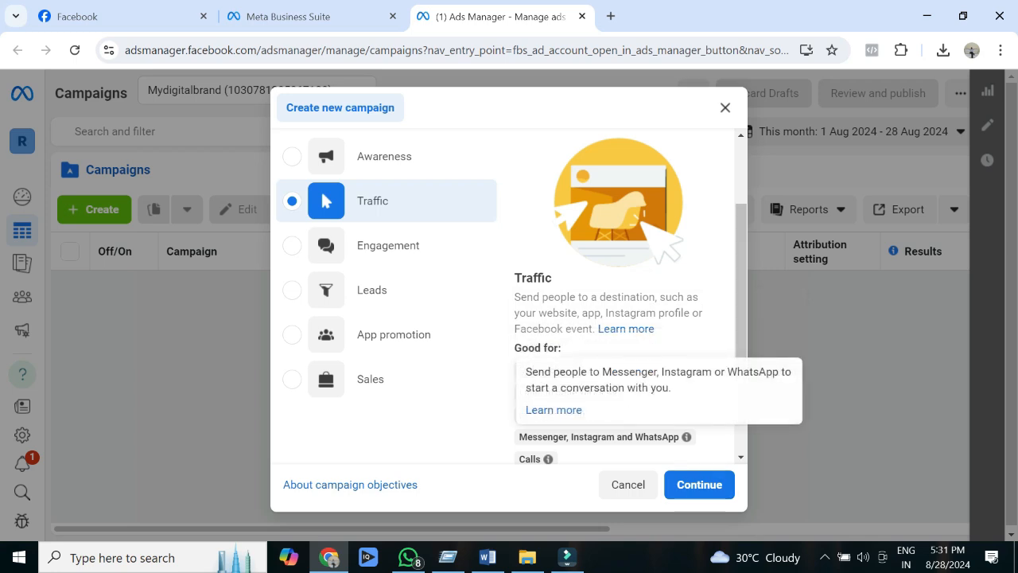
{"action": "mouse_move", "coordinate": [537, 459]}
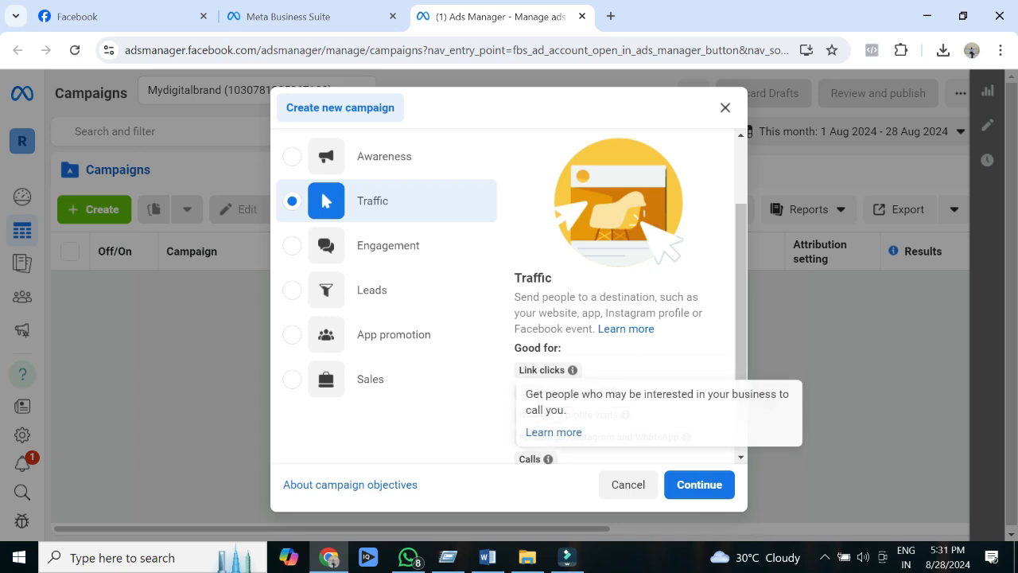
{"action": "mouse_move", "coordinate": [610, 392]}
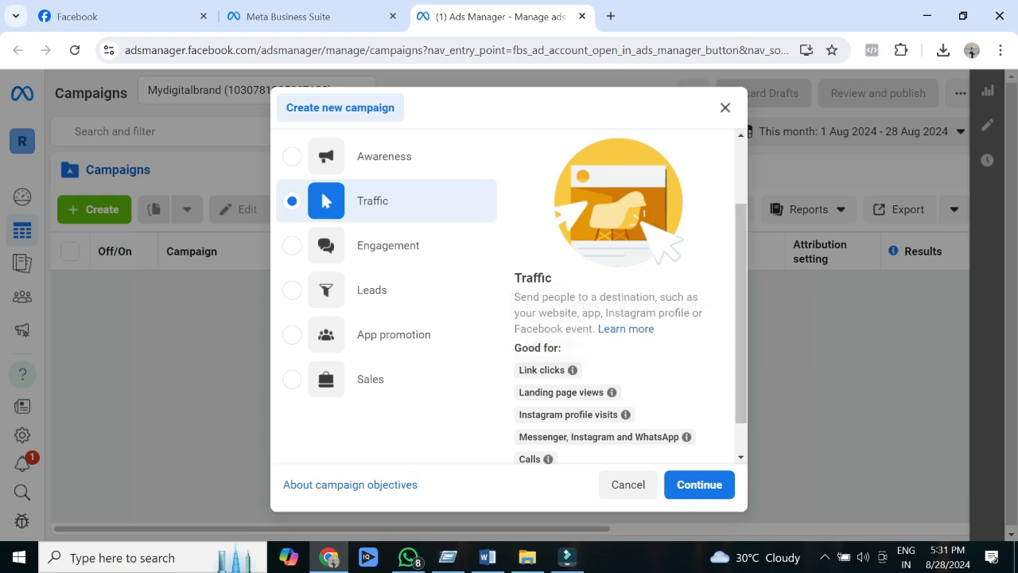
{"action": "left_click", "coordinate": [699, 484]}
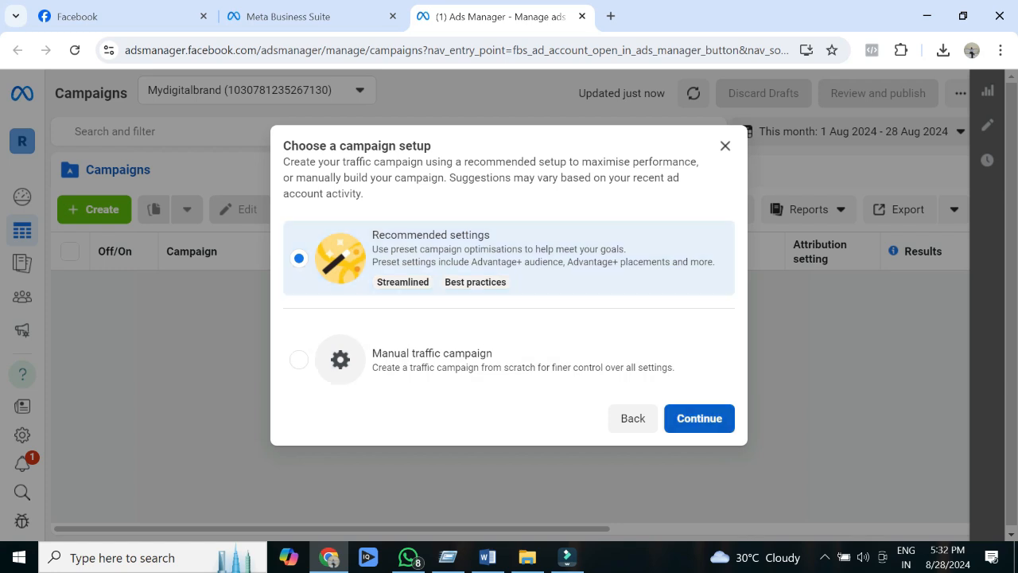
{"action": "left_click", "coordinate": [699, 419]}
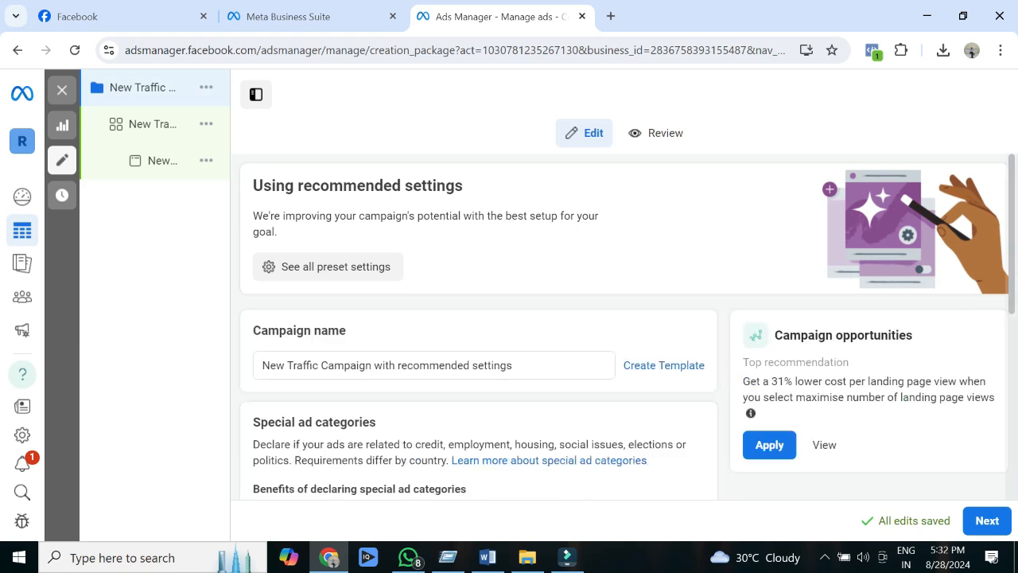
Step: Name the campaign "Website Traffic MyDigitalBrand Aug 28"
{"action": "scroll", "coordinate": [627, 326], "scroll_direction": "down", "scroll_amount": 2}
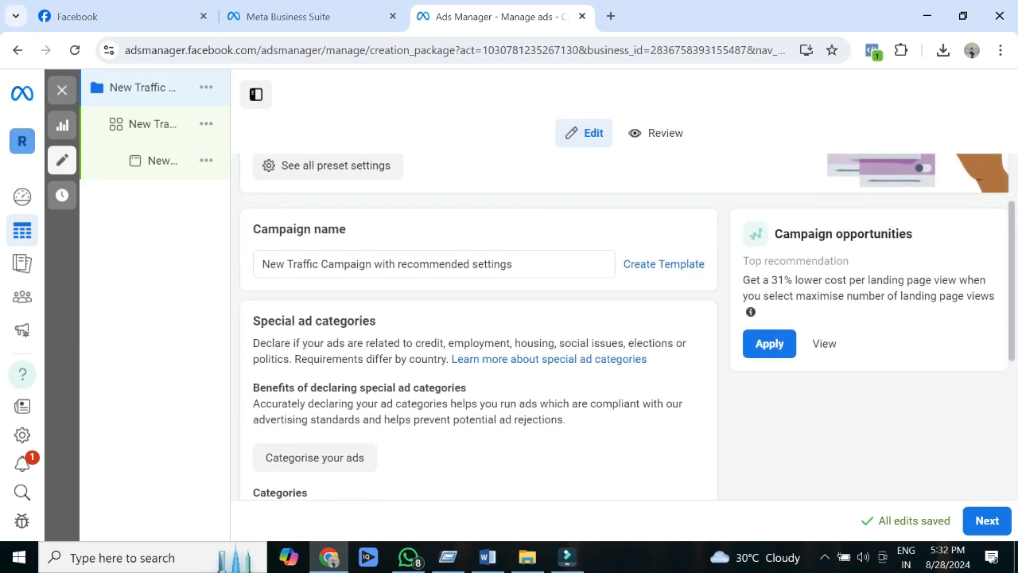
{"action": "left_click_drag", "start_coordinate": [525, 264], "coordinate": [261, 264]}
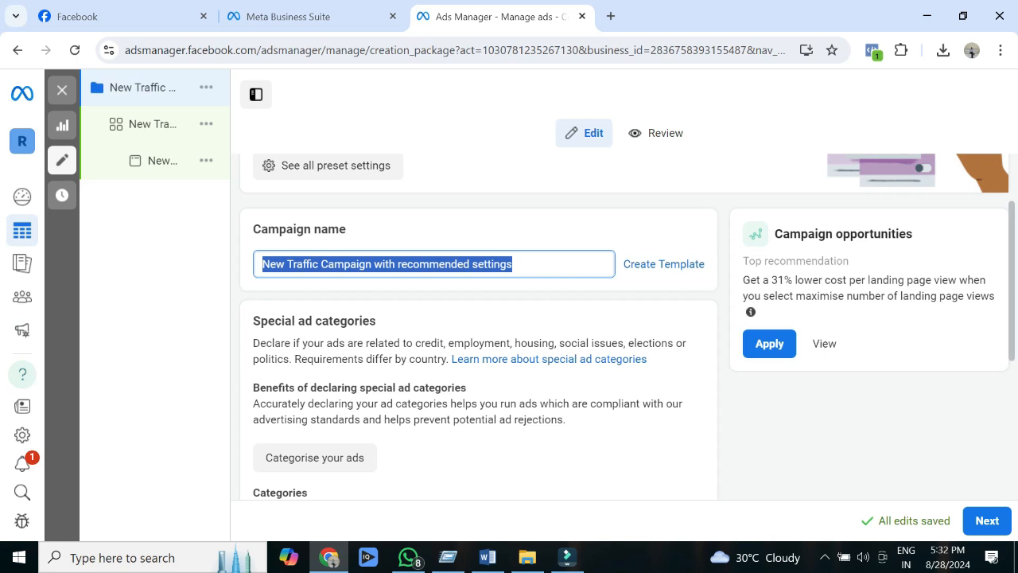
{"action": "type", "text": "Website Traffic"}
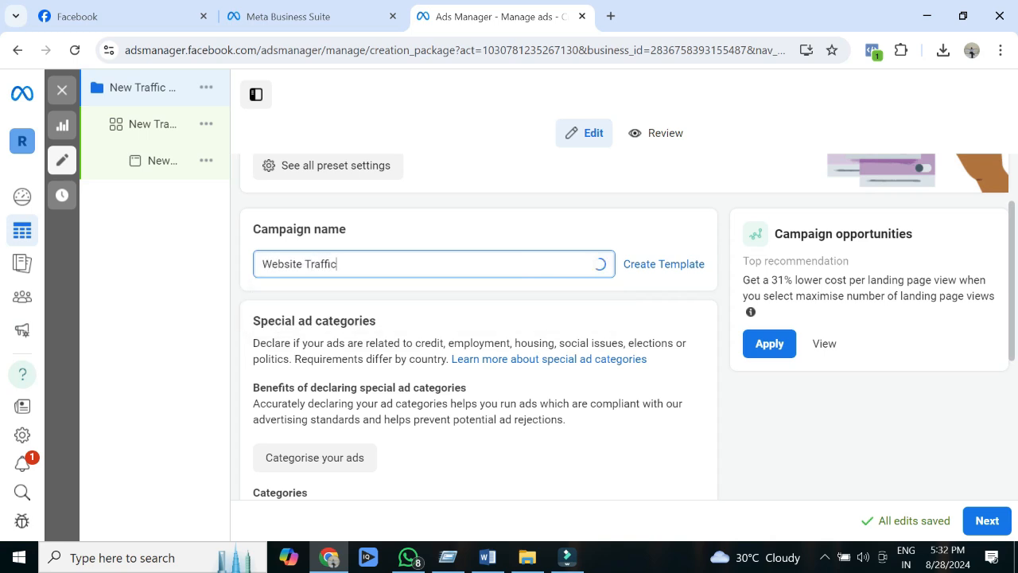
{"action": "type", "text": "eMy D"}
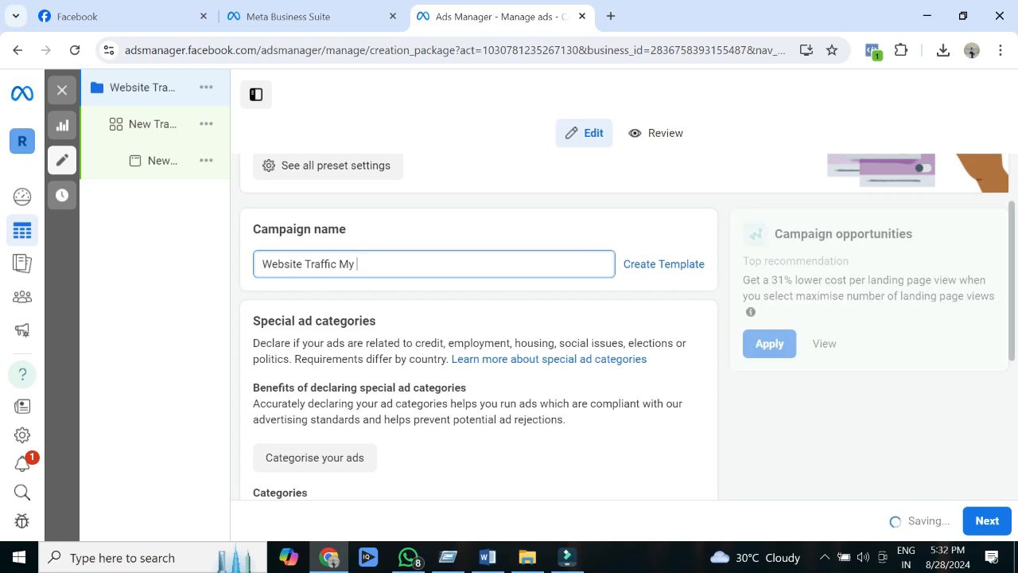
{"action": "key", "text": "BackSpace"}
{"action": "type", "text": "DigitalB"}
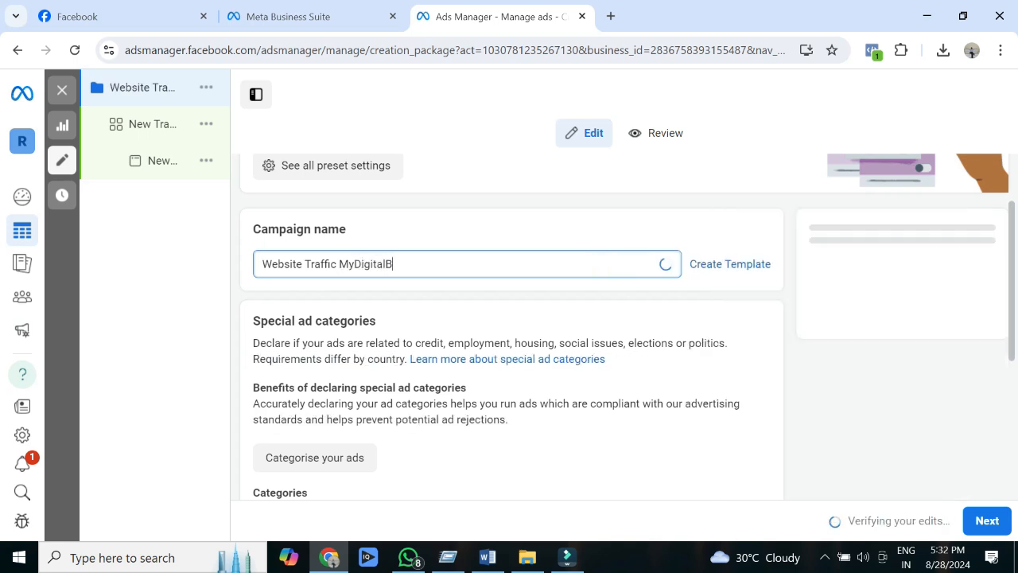
{"action": "type", "text": "rand A"}
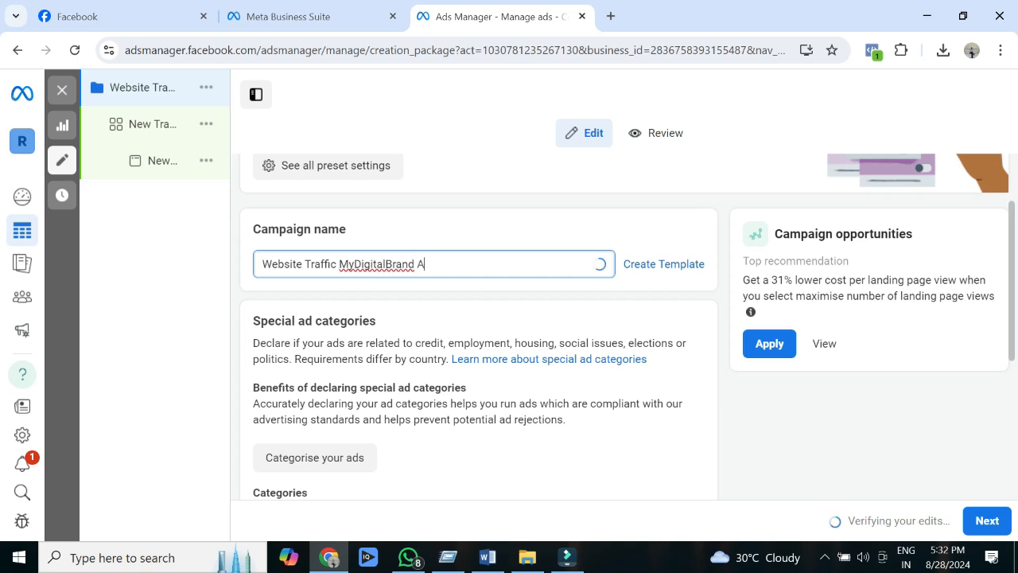
{"action": "type", "text": "ug 28"}
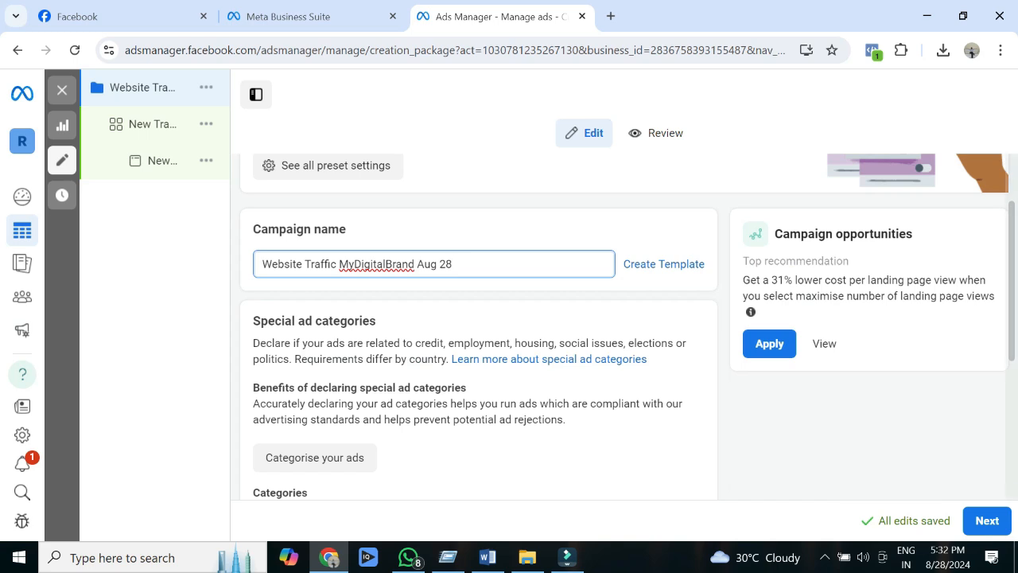
Step: Look over the campaign's special ad categories, Advantage budget and A/B test options and proceed to the ad set
{"action": "scroll", "coordinate": [627, 326], "scroll_direction": "down", "scroll_amount": 2}
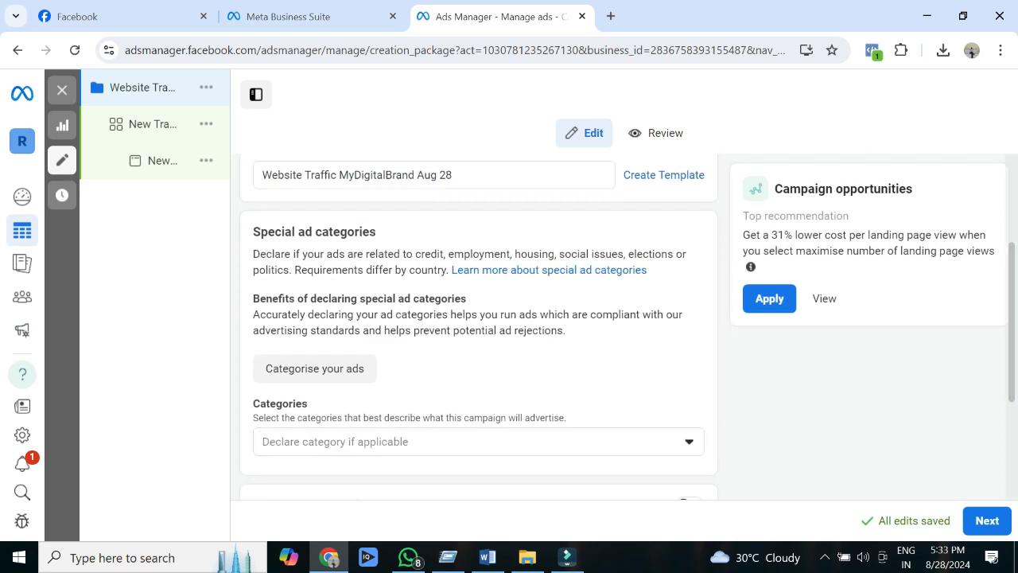
{"action": "scroll", "coordinate": [477, 326], "scroll_direction": "down", "scroll_amount": 5}
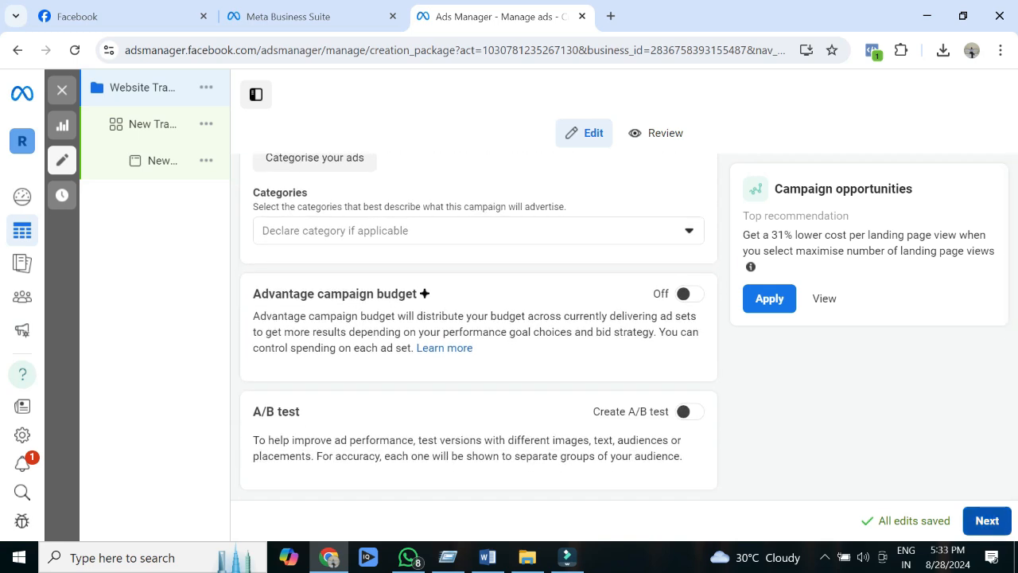
{"action": "left_click", "coordinate": [987, 520]}
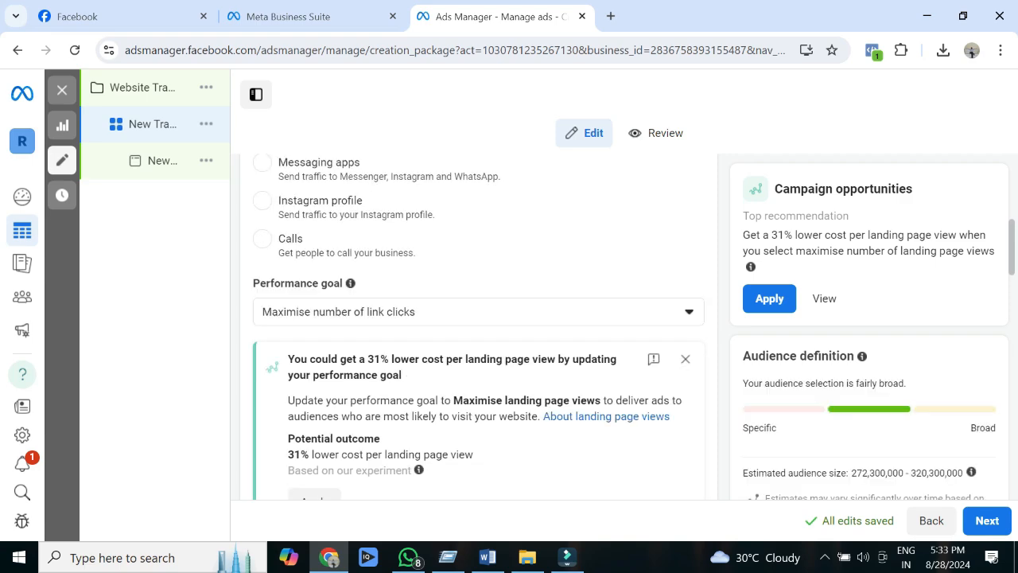
Step: Name the ad set "Website Traffic 28 Aug"
{"action": "scroll", "coordinate": [479, 326], "scroll_direction": "up", "scroll_amount": 5}
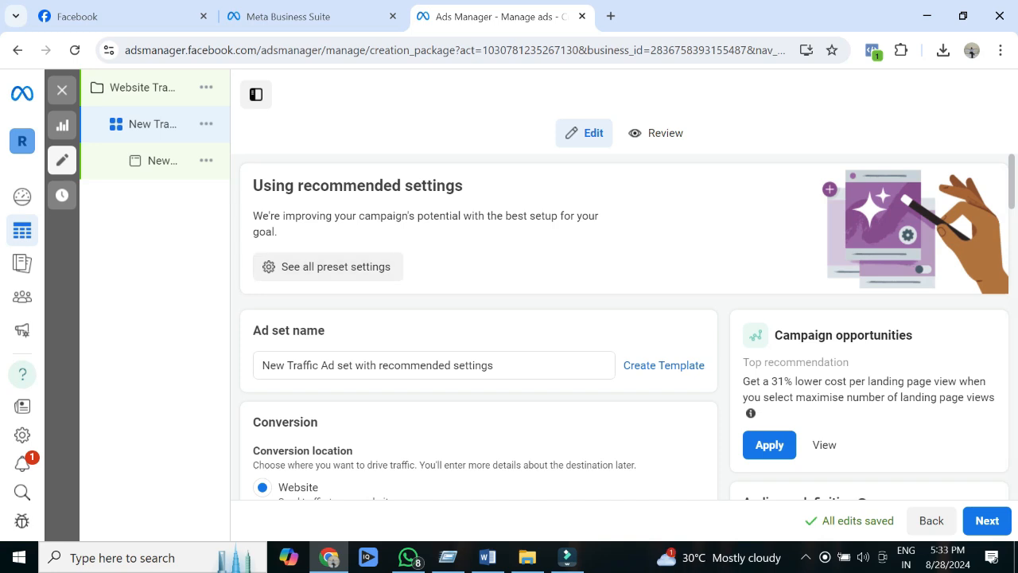
{"action": "left_click", "coordinate": [336, 365]}
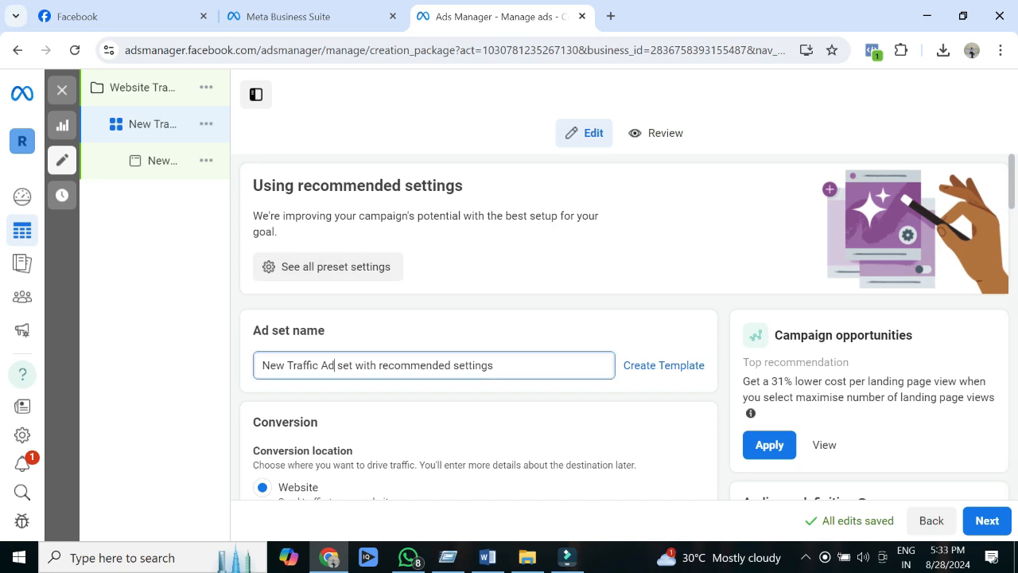
{"action": "key", "text": "ctrl+a"}
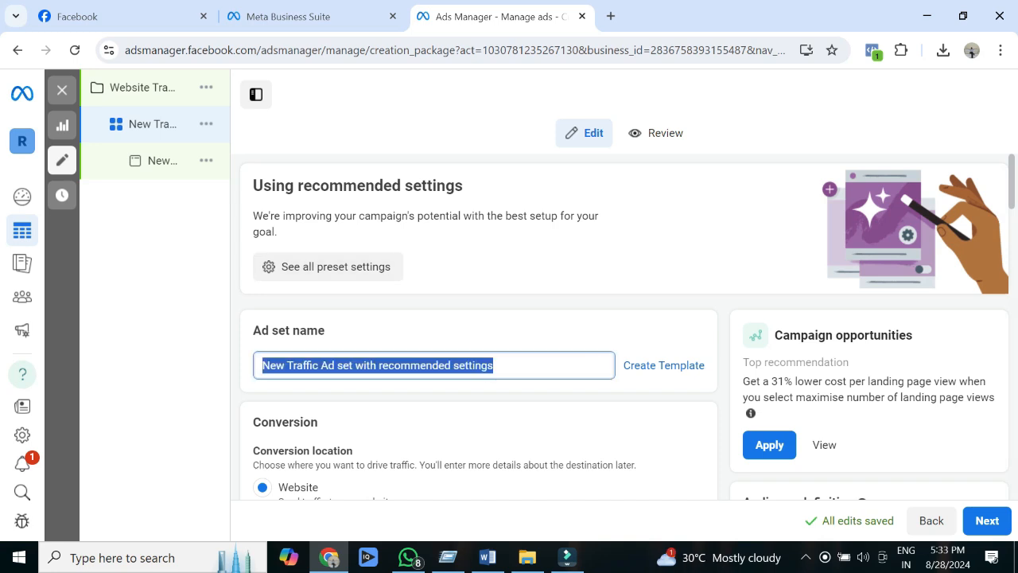
{"action": "type", "text": "Websi"}
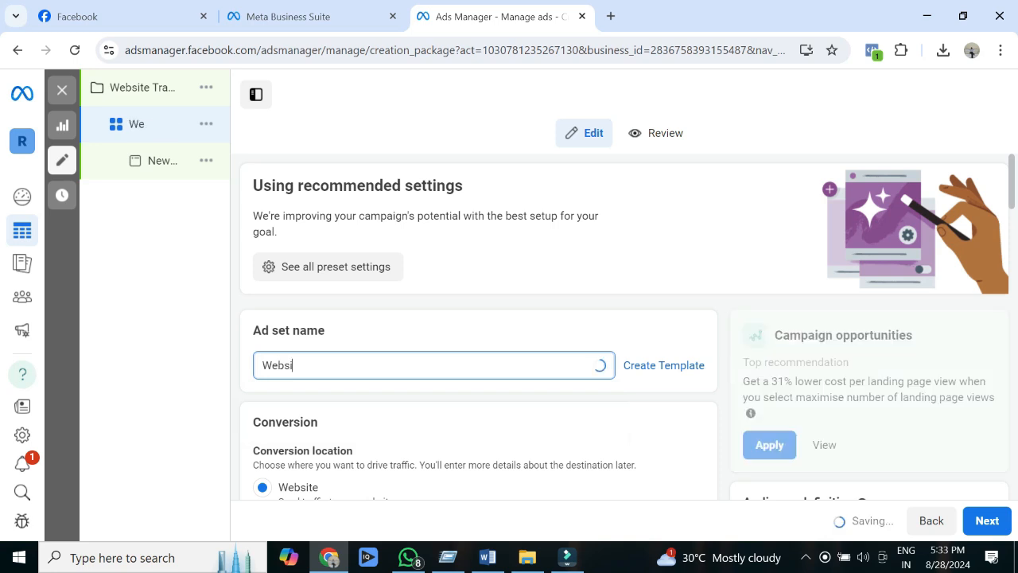
{"action": "type", "text": "te Traffic 28 Aug"}
Step: Look over the ad set's conversion location, performance goal, landing page view recommendation and optional cost per result goal
{"action": "scroll", "coordinate": [478, 326], "scroll_direction": "down", "scroll_amount": 1}
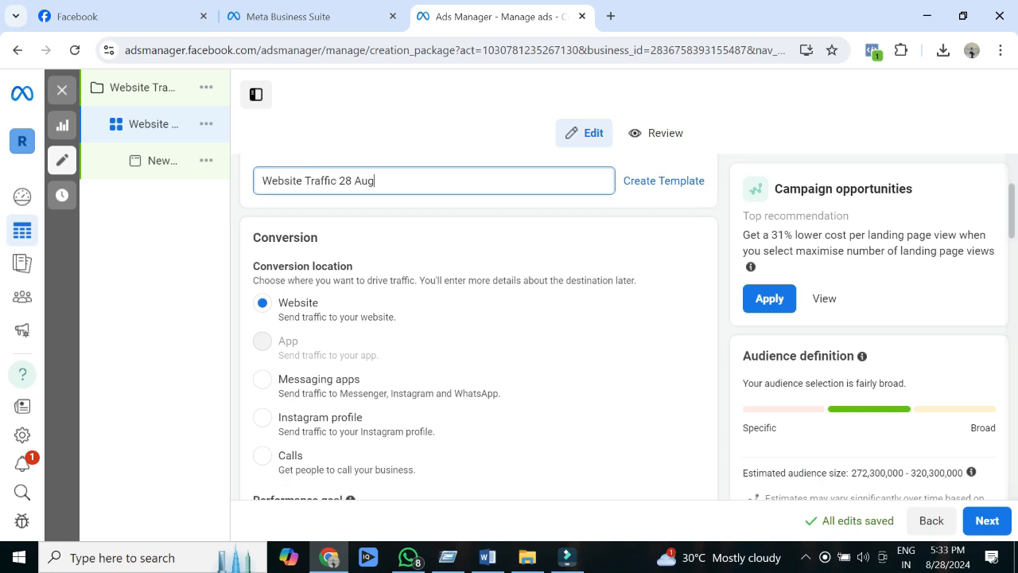
{"action": "left_click_drag", "start_coordinate": [320, 280], "coordinate": [443, 280]}
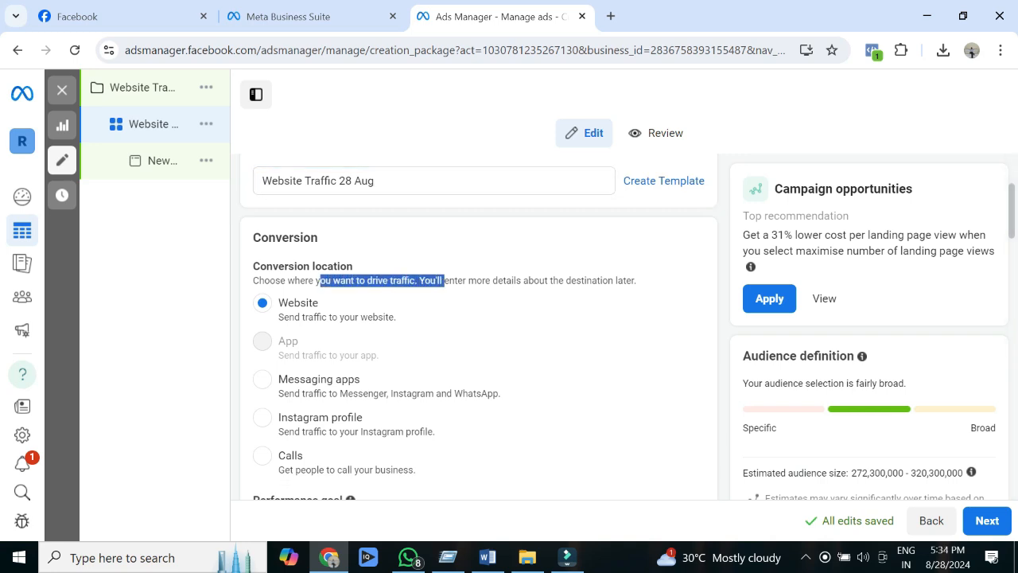
{"action": "left_click", "coordinate": [444, 281]}
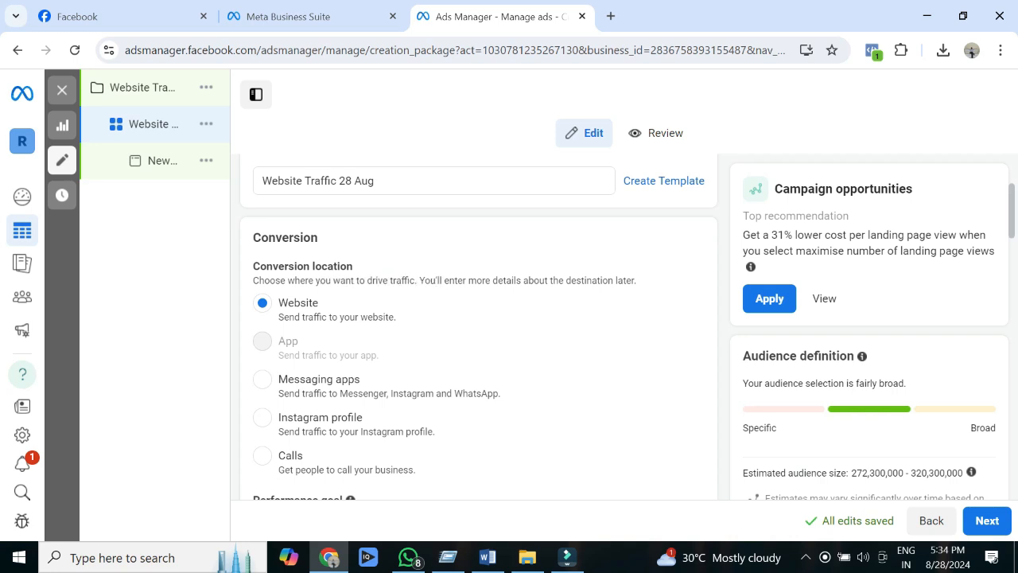
{"action": "scroll", "coordinate": [477, 326], "scroll_direction": "down", "scroll_amount": 2}
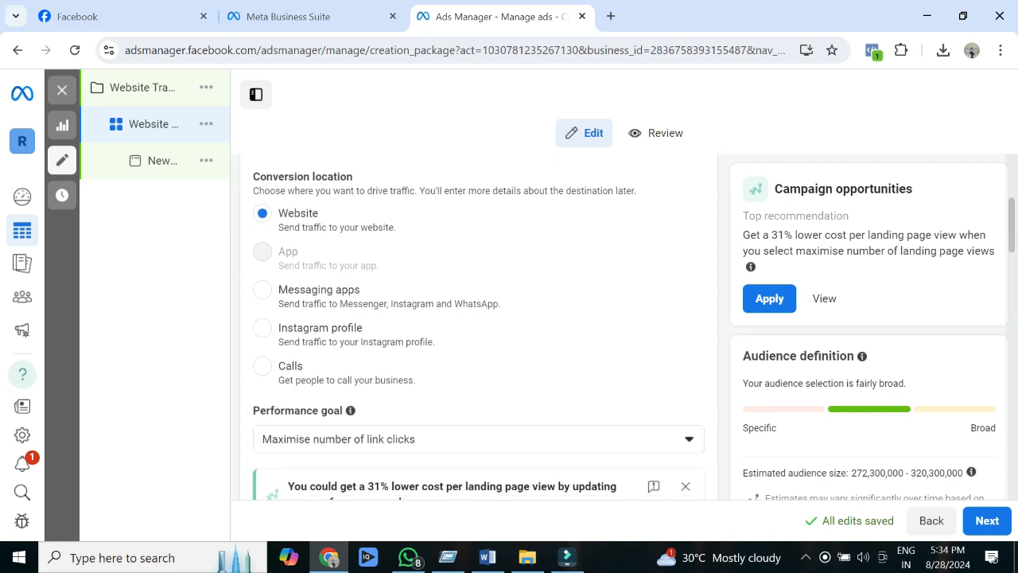
{"action": "scroll", "coordinate": [477, 326], "scroll_direction": "down", "scroll_amount": 2}
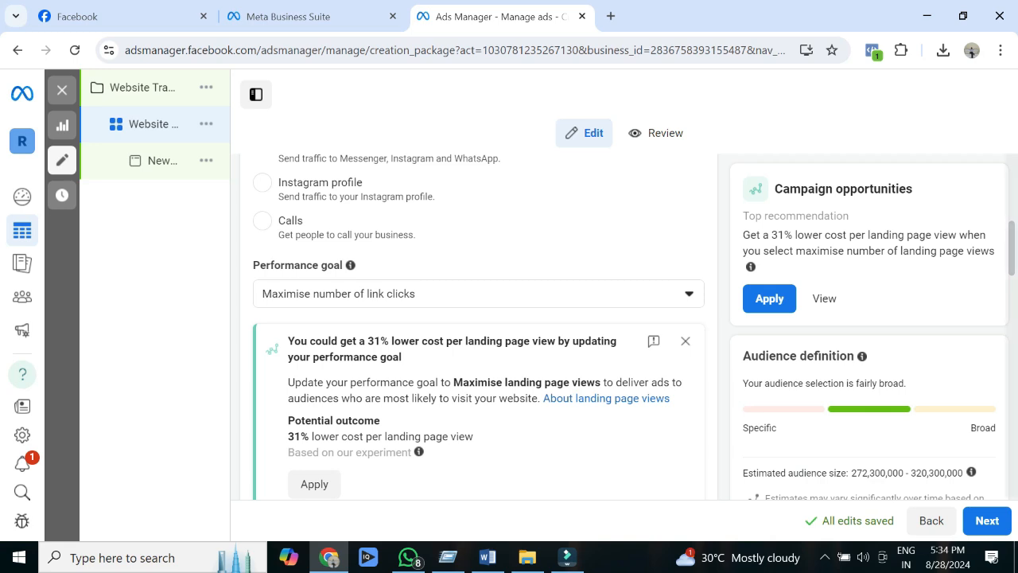
{"action": "scroll", "coordinate": [477, 326], "scroll_direction": "down", "scroll_amount": 1}
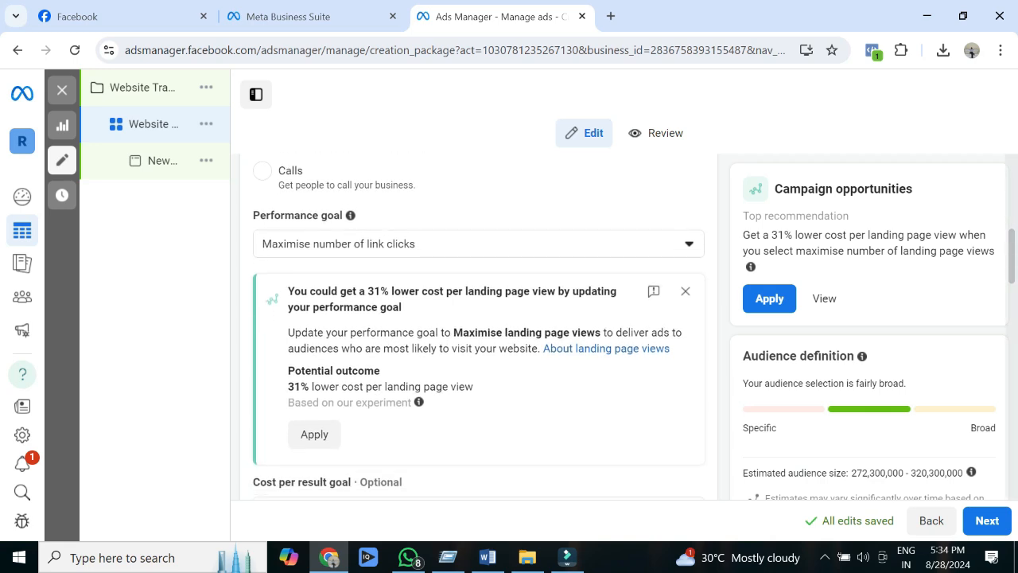
{"action": "scroll", "coordinate": [477, 326], "scroll_direction": "down", "scroll_amount": 2}
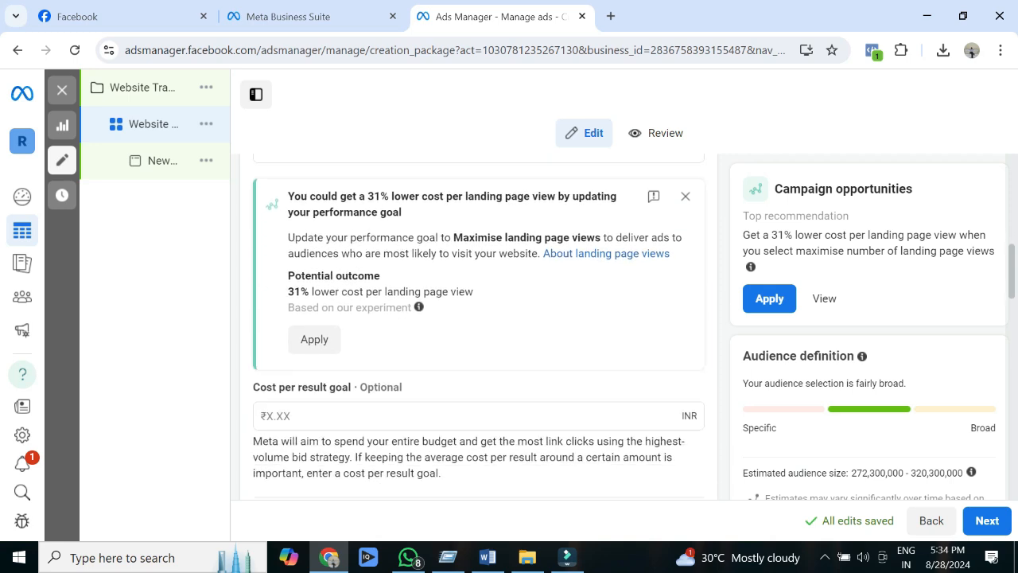
{"action": "scroll", "coordinate": [410, 321], "scroll_direction": "down", "scroll_amount": 1}
{"action": "mouse_move", "coordinate": [409, 321]}
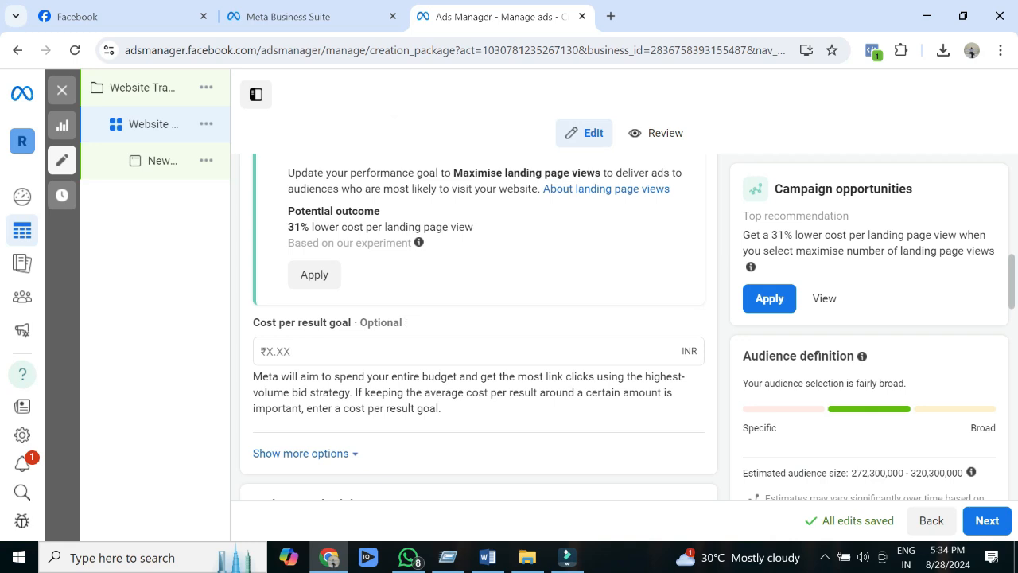
{"action": "scroll", "coordinate": [477, 326], "scroll_direction": "down", "scroll_amount": 3}
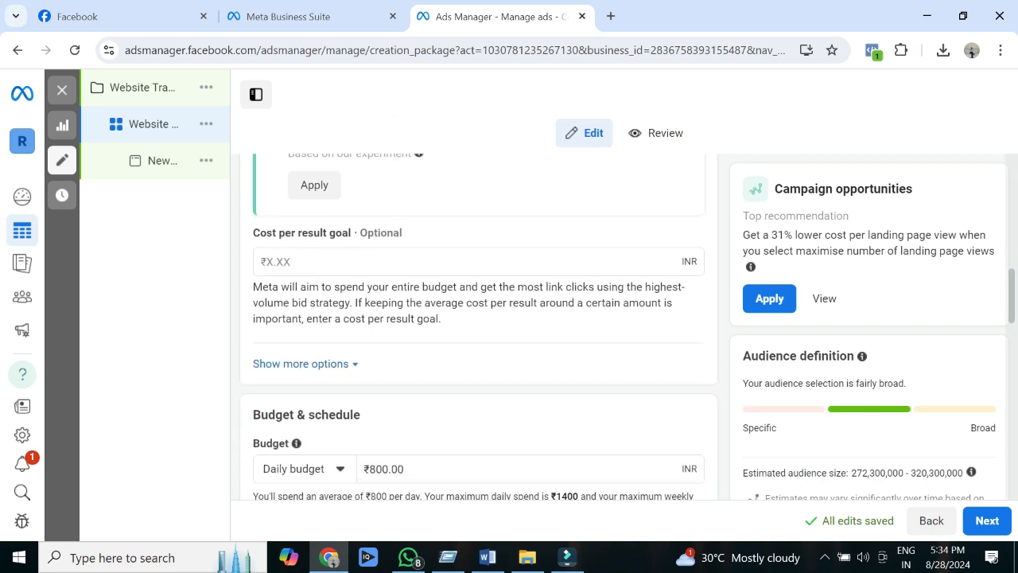
{"action": "scroll", "coordinate": [477, 326], "scroll_direction": "down", "scroll_amount": 1}
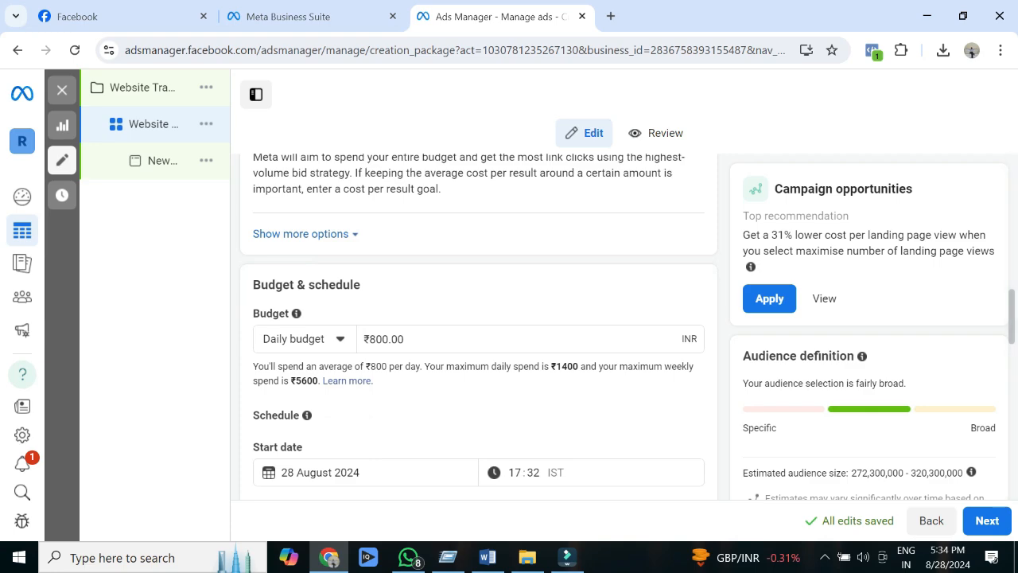
Step: Expand the additional conversion options, then set the ad set's daily budget to ₹100 and its end date to 30 August 2024
{"action": "left_click", "coordinate": [301, 234]}
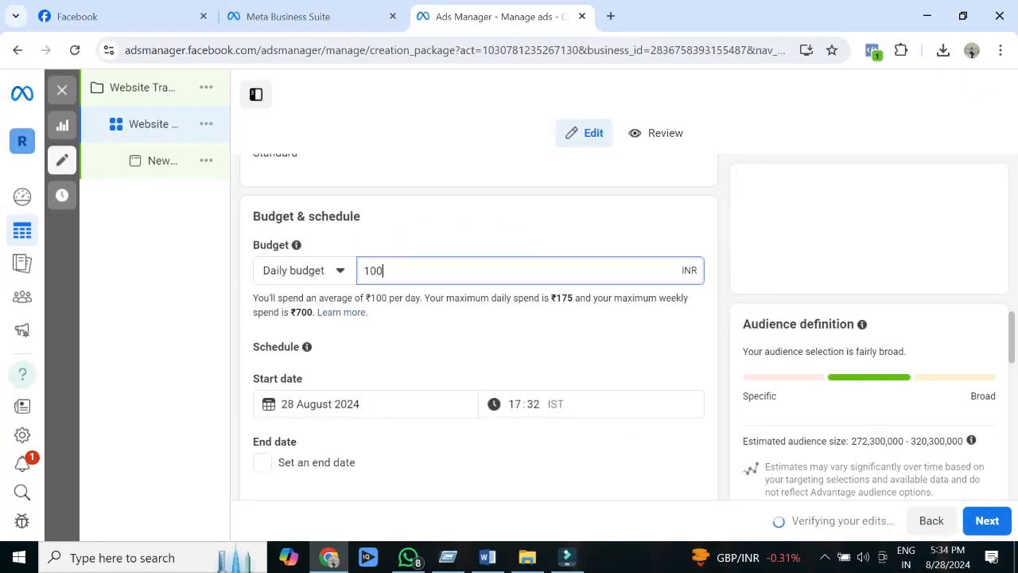
{"action": "key", "text": "Tab"}
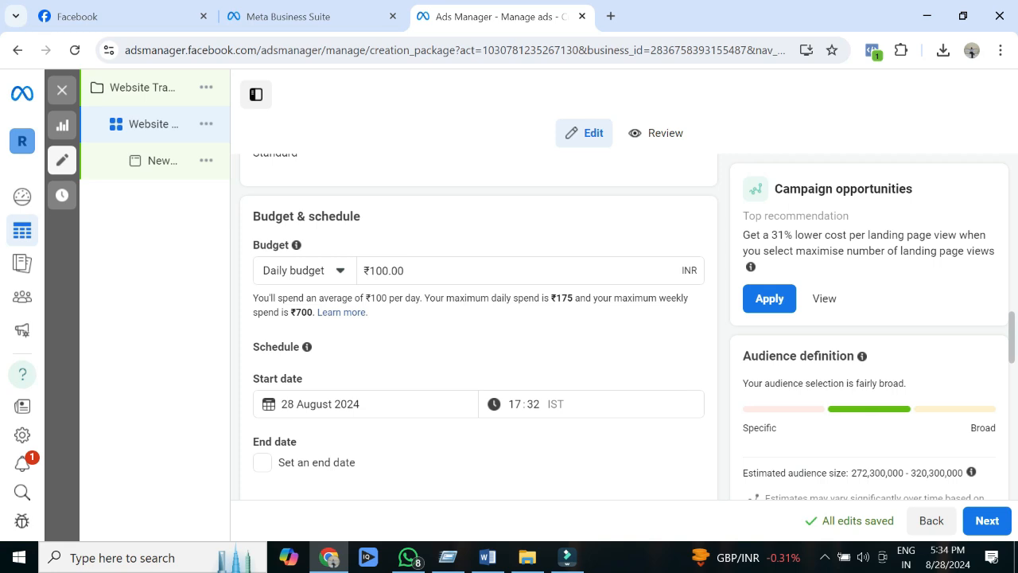
{"action": "scroll", "coordinate": [477, 326], "scroll_direction": "down", "scroll_amount": 3}
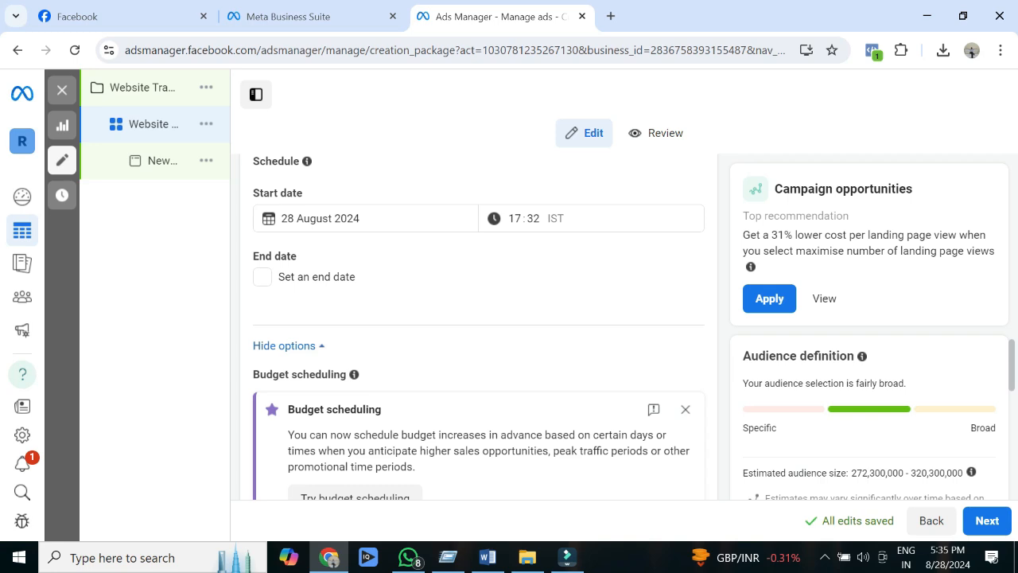
{"action": "left_click", "coordinate": [263, 277]}
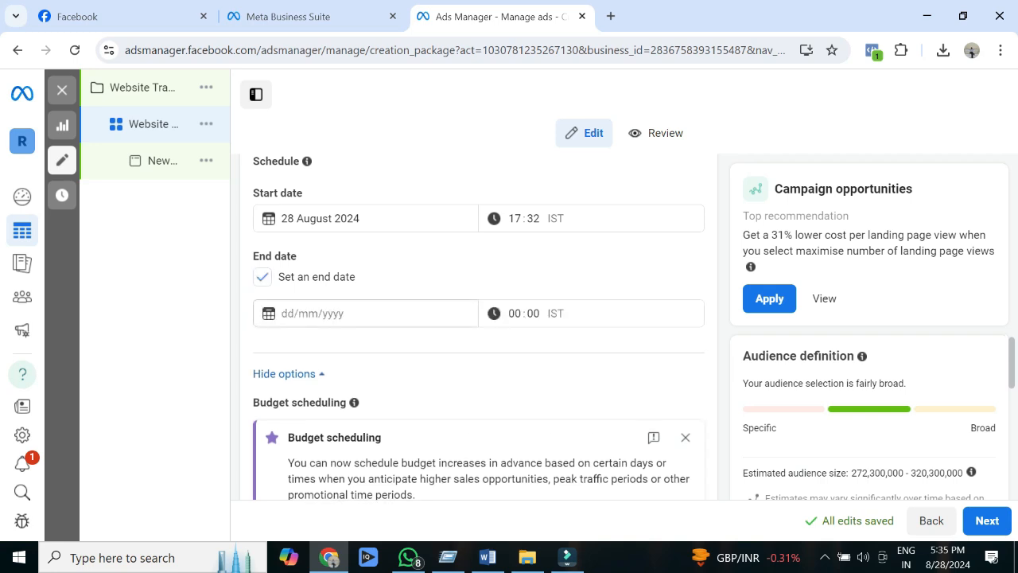
{"action": "left_click", "coordinate": [343, 314]}
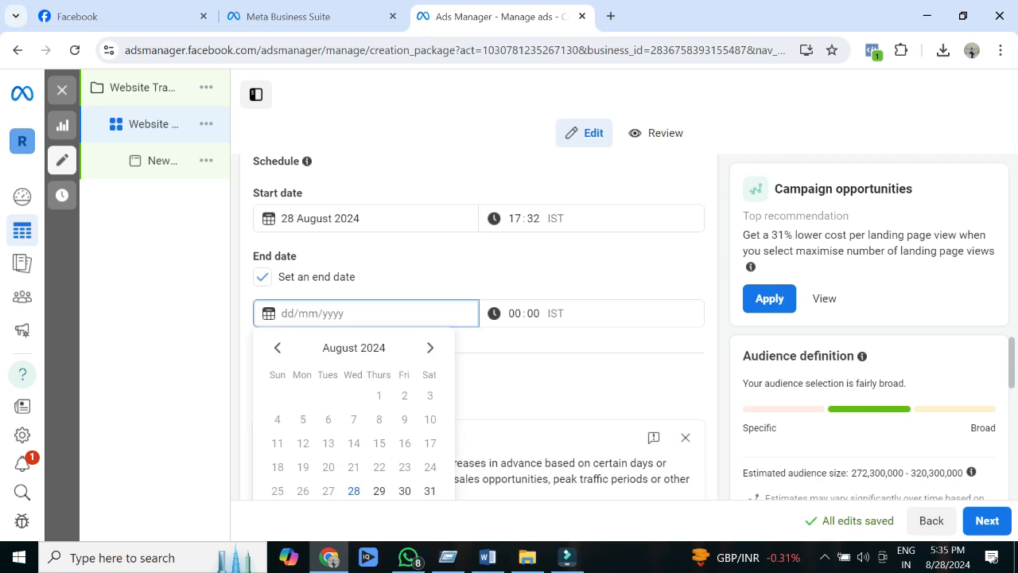
{"action": "left_click", "coordinate": [404, 491]}
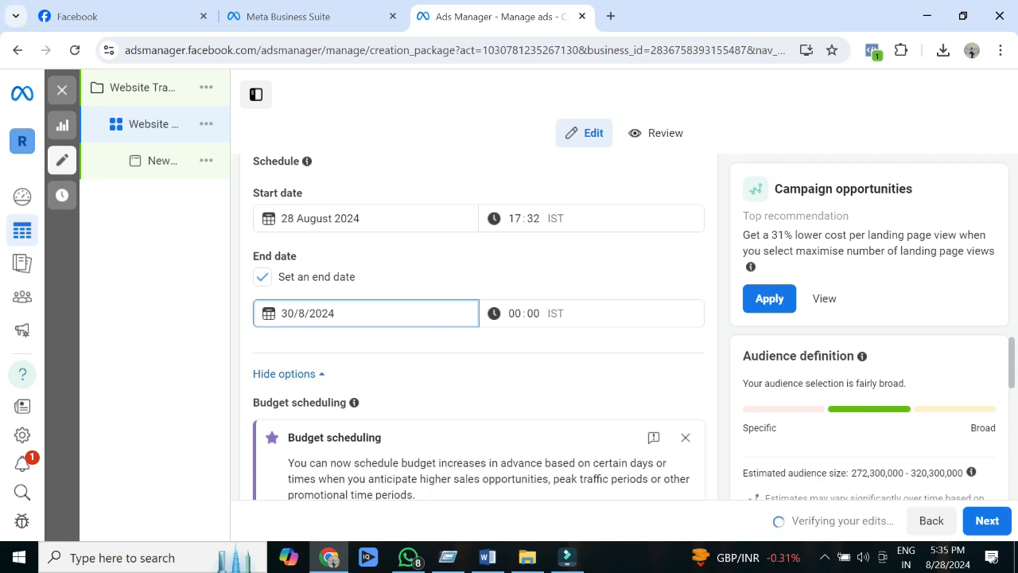
Step: Review the budget scheduling options and change the audience location to the city of Chennai, Tamil Nadu, India
{"action": "scroll", "coordinate": [479, 326], "scroll_direction": "down", "scroll_amount": 1}
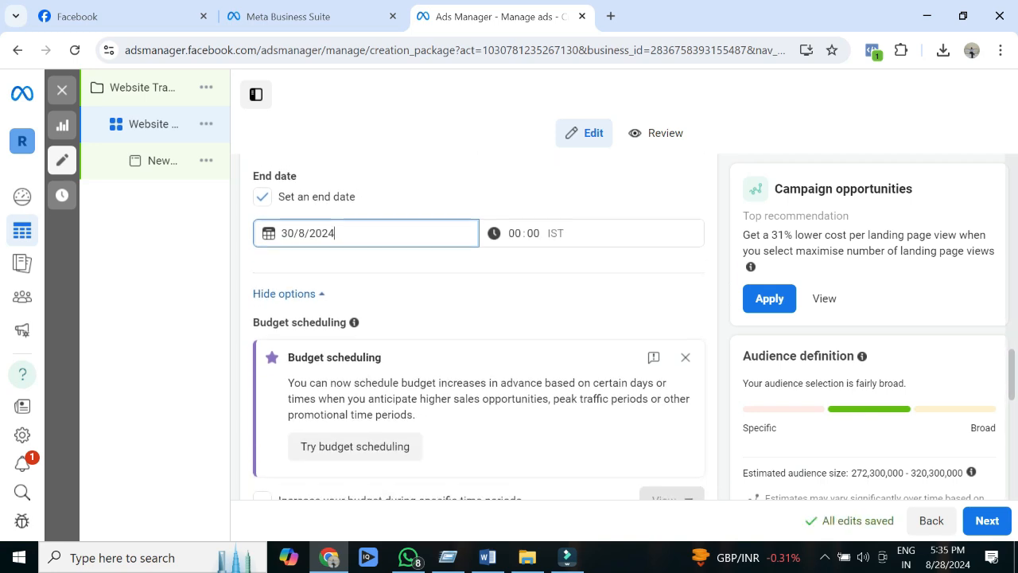
{"action": "scroll", "coordinate": [478, 326], "scroll_direction": "down", "scroll_amount": 1}
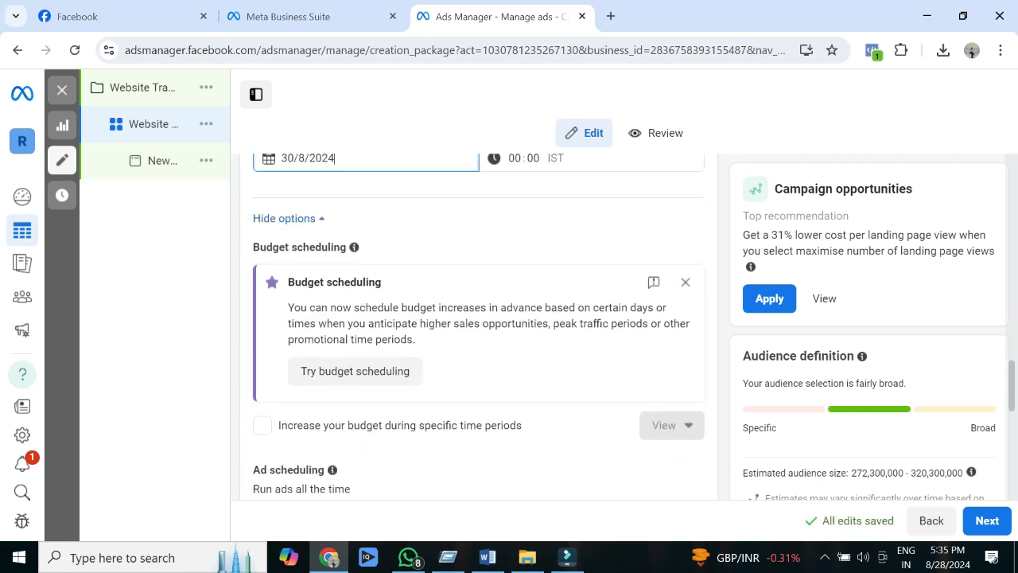
{"action": "scroll", "coordinate": [479, 326], "scroll_direction": "down", "scroll_amount": 1}
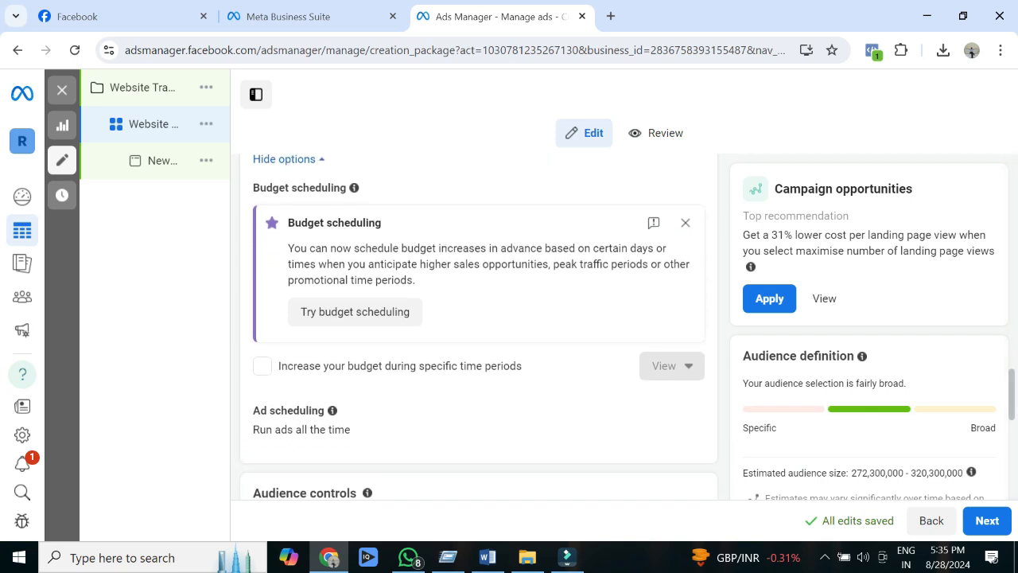
{"action": "left_click_drag", "start_coordinate": [521, 366], "coordinate": [293, 366]}
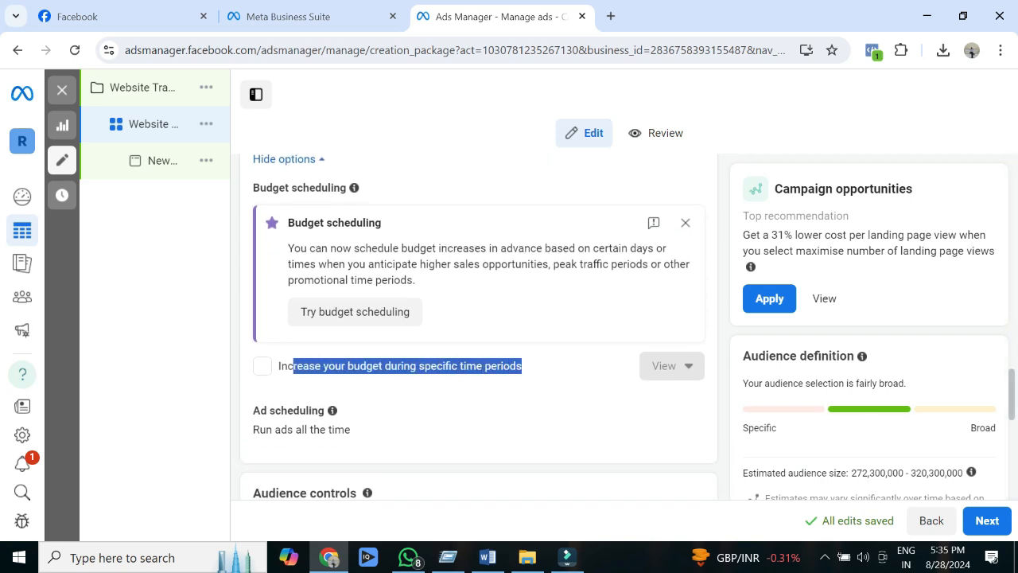
{"action": "scroll", "coordinate": [478, 326], "scroll_direction": "down", "scroll_amount": 3}
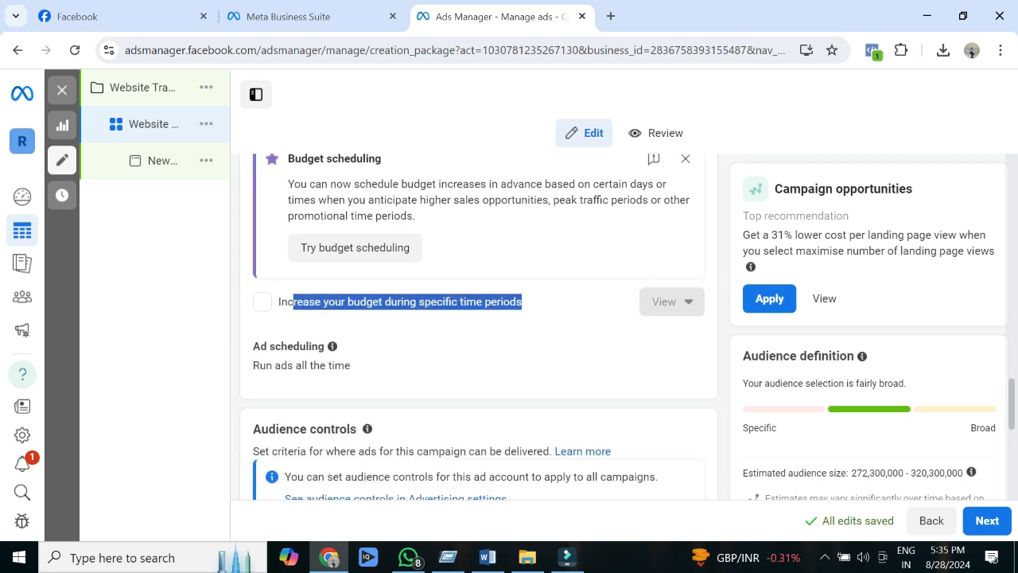
{"action": "scroll", "coordinate": [479, 326], "scroll_direction": "down", "scroll_amount": 3}
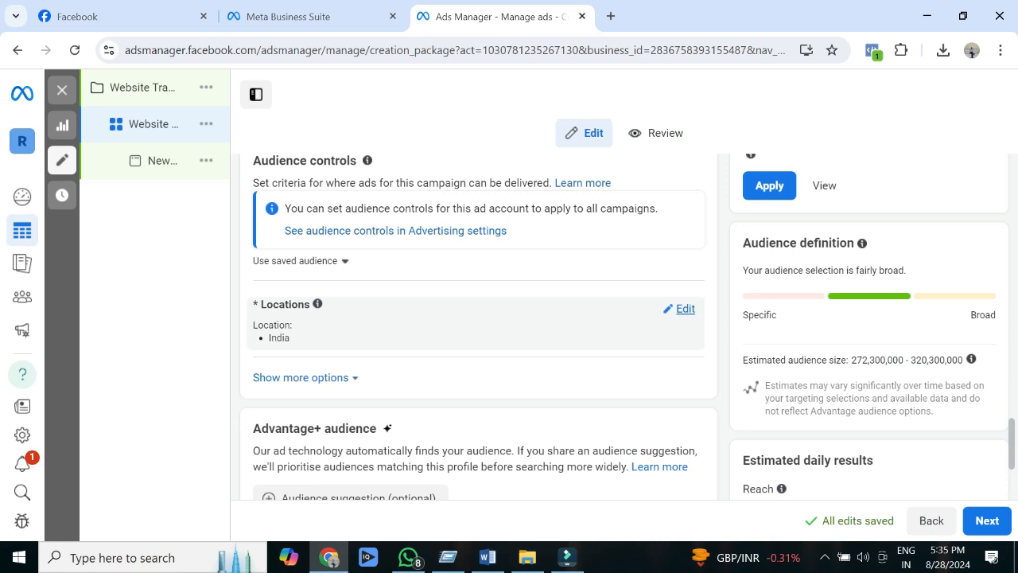
{"action": "left_click", "coordinate": [684, 308]}
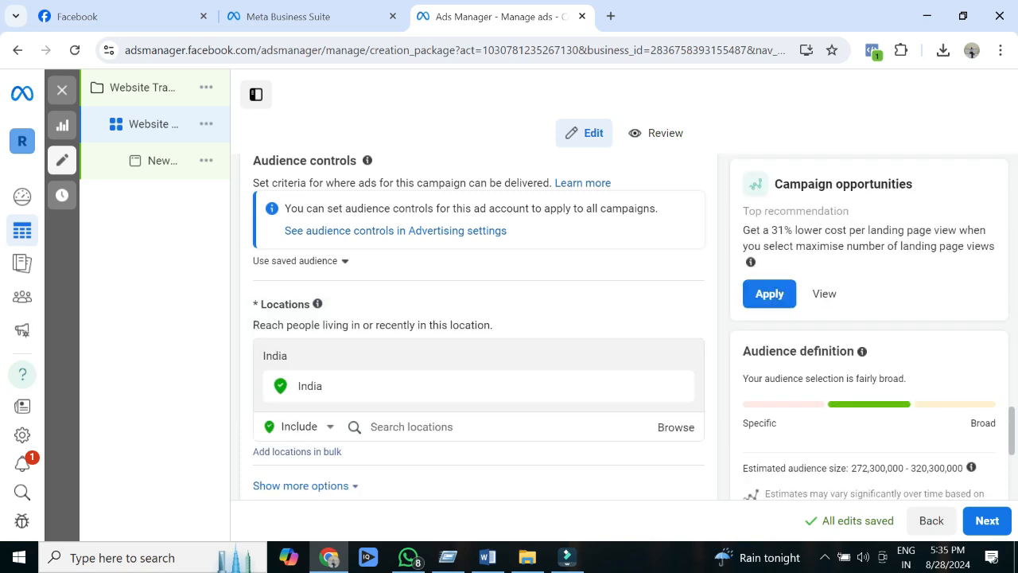
{"action": "left_click", "coordinate": [412, 427]}
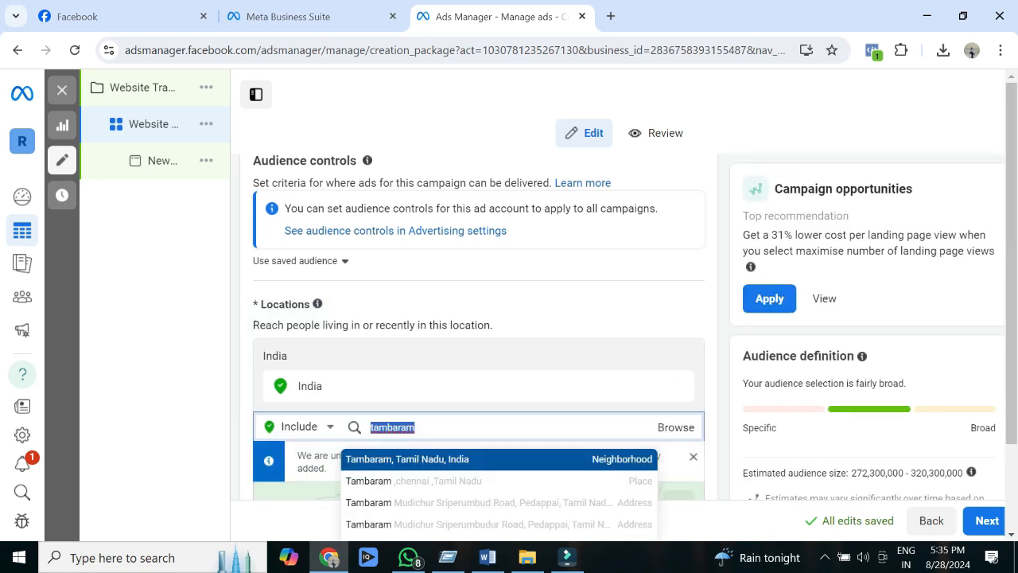
{"action": "type", "text": "chennai"}
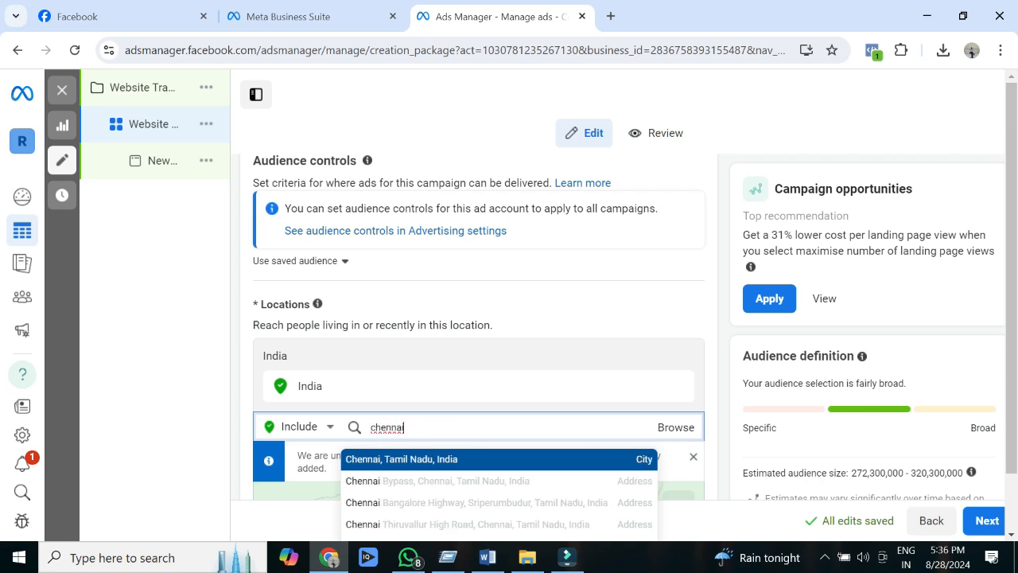
{"action": "key", "text": "Return"}
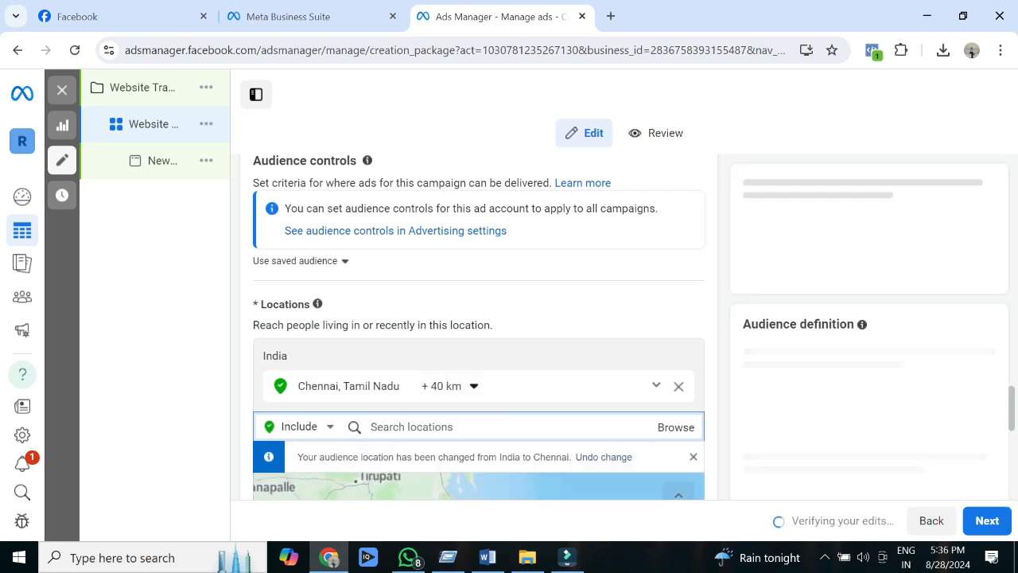
Step: Show more options for the Chennai audience controls and add Tamil and English (All) as the audience languages
{"action": "left_click_drag", "start_coordinate": [1011, 409], "coordinate": [1011, 436]}
{"action": "scroll", "coordinate": [479, 326], "scroll_direction": "down", "scroll_amount": 2}
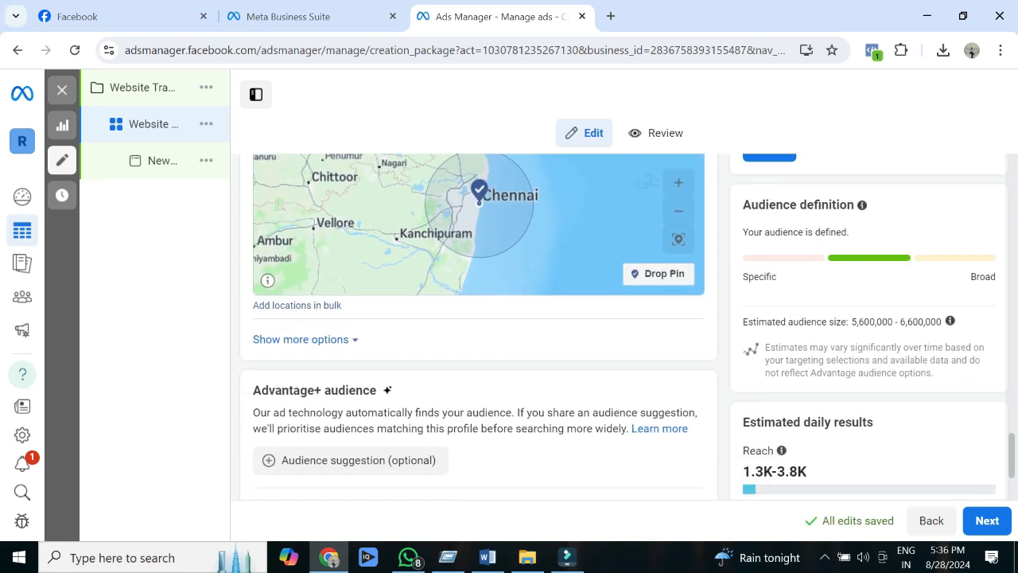
{"action": "left_click", "coordinate": [300, 321]}
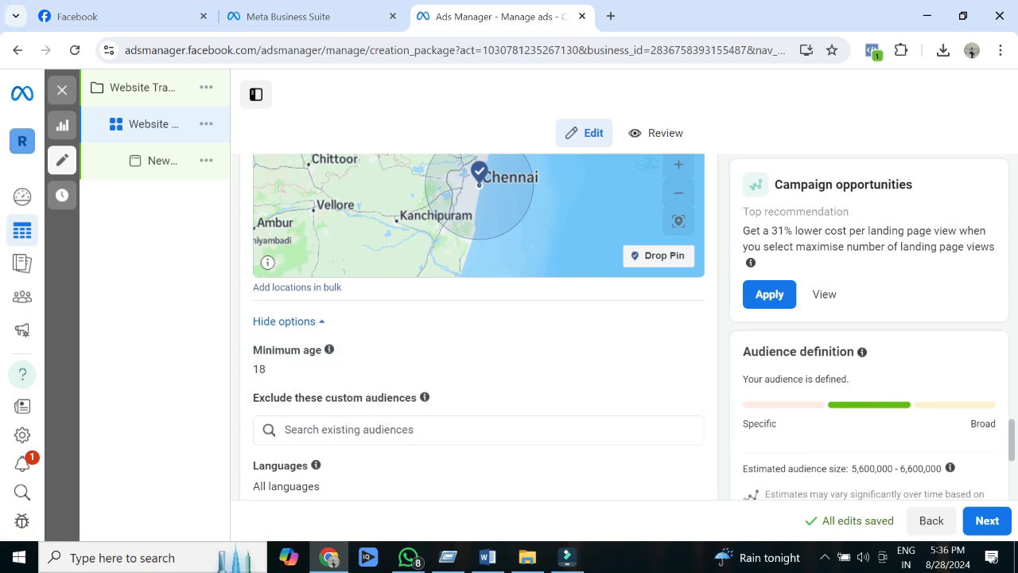
{"action": "scroll", "coordinate": [477, 326], "scroll_direction": "down", "scroll_amount": 2}
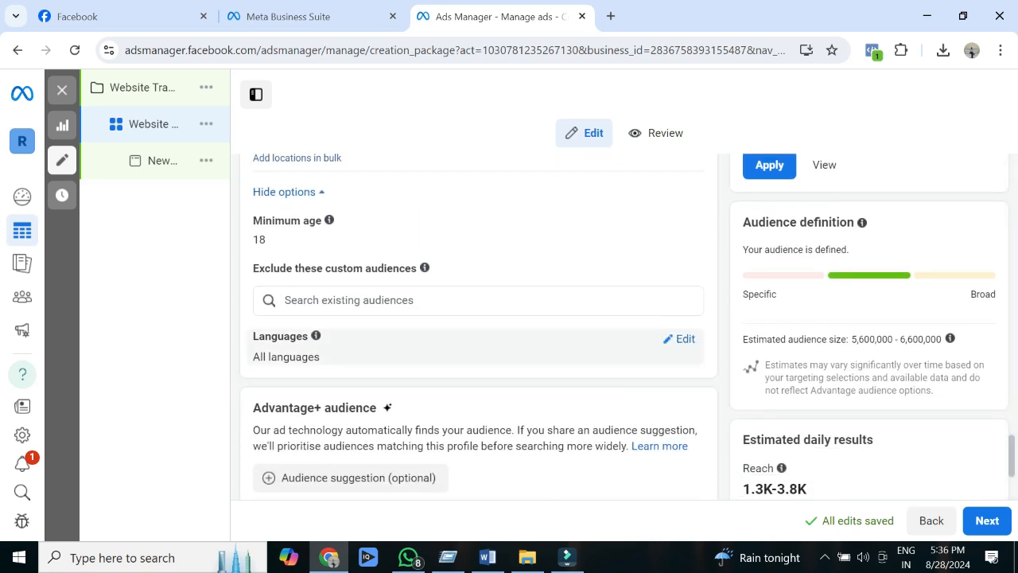
{"action": "left_click", "coordinate": [685, 339]}
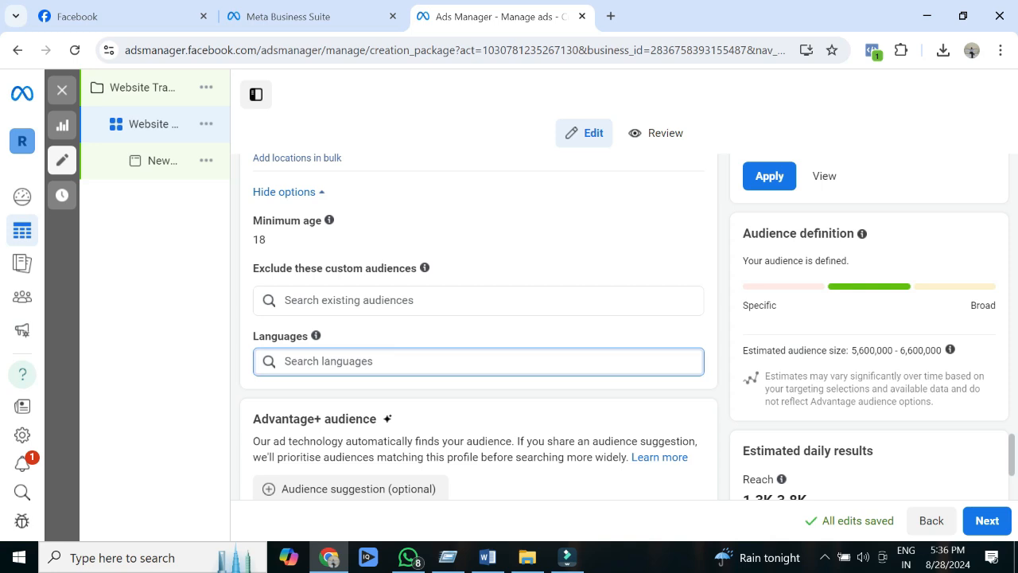
{"action": "type", "text": "tami"}
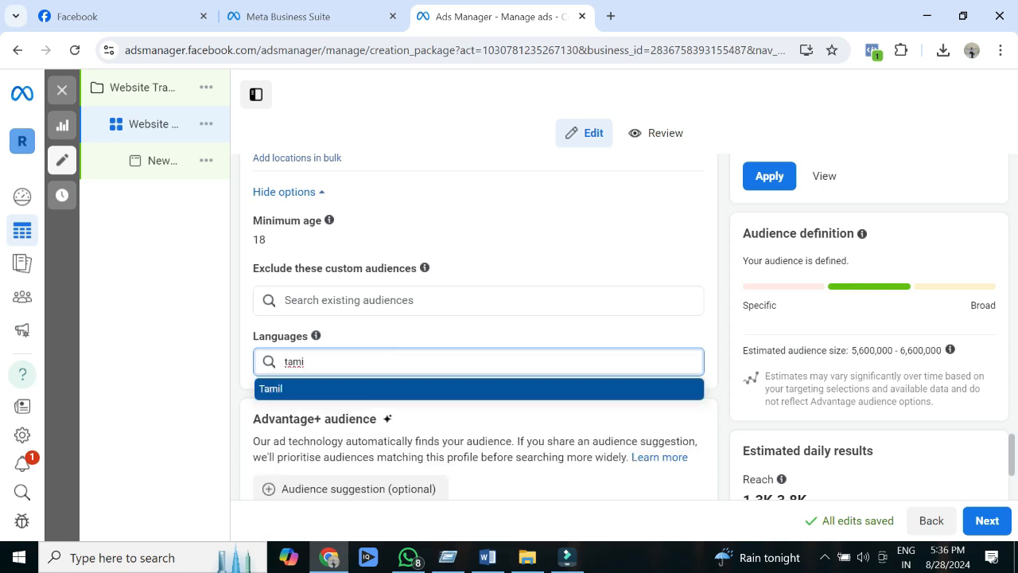
{"action": "key", "text": "Return"}
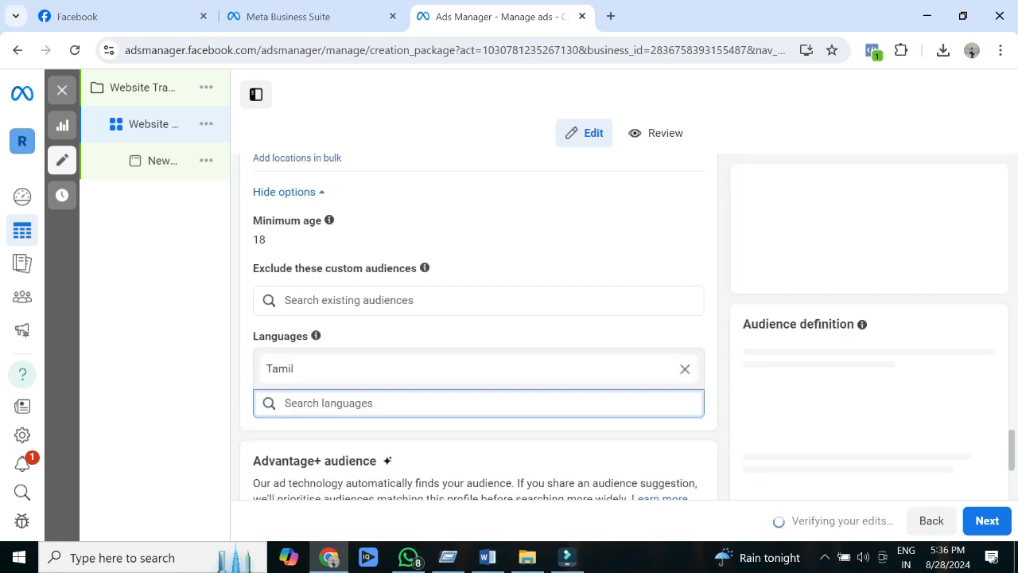
{"action": "type", "text": "e"}
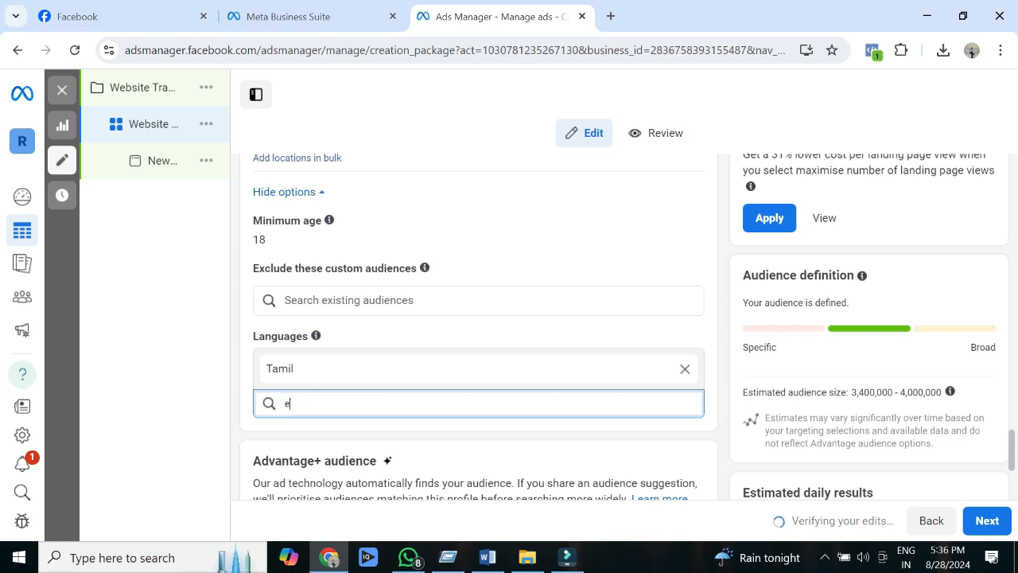
{"action": "type", "text": "nglish"}
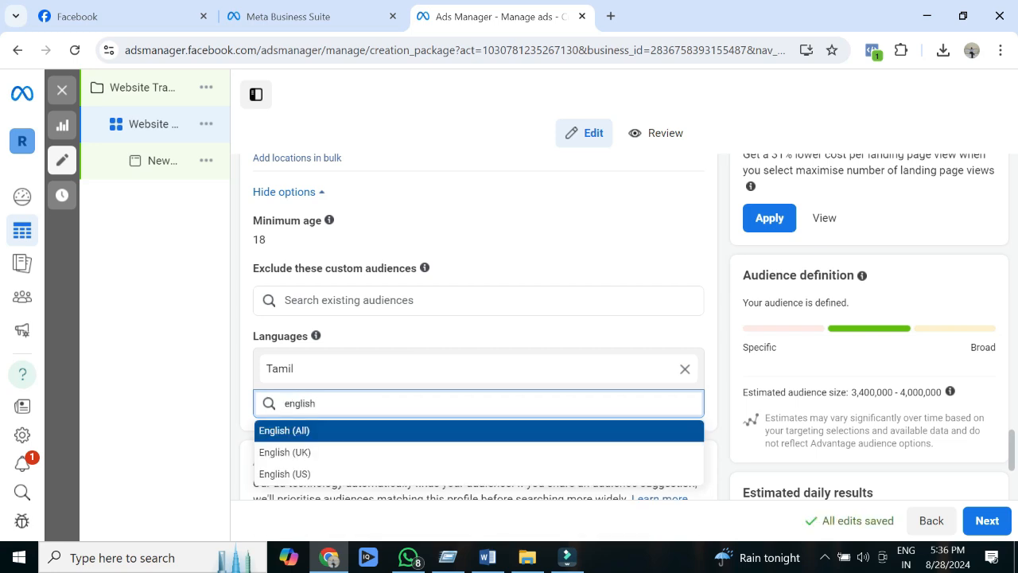
{"action": "key", "text": "Return"}
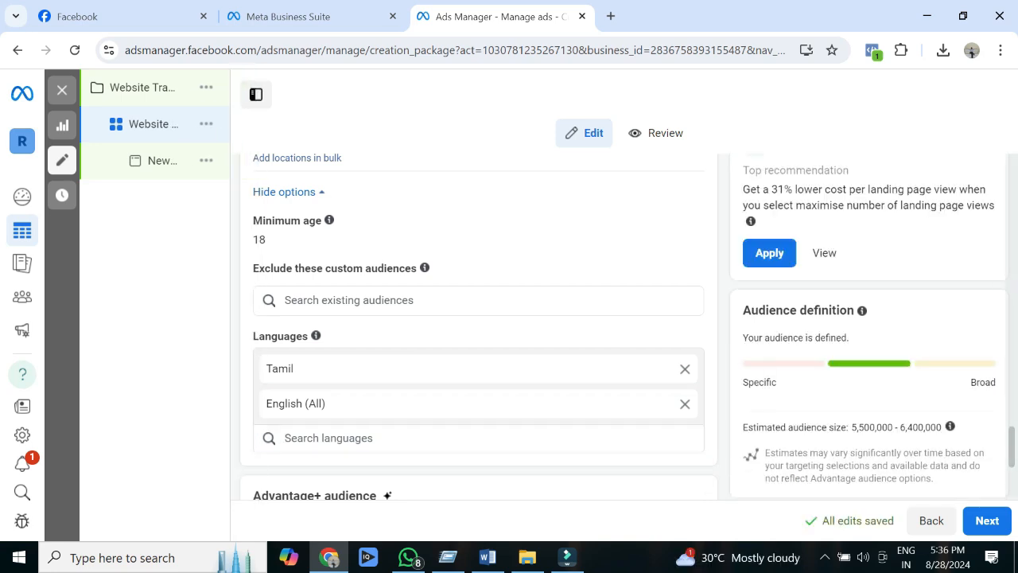
Step: Add an audience suggestion under Advantage+ audience and set its maximum age to 50
{"action": "scroll", "coordinate": [477, 326], "scroll_direction": "down", "scroll_amount": 3}
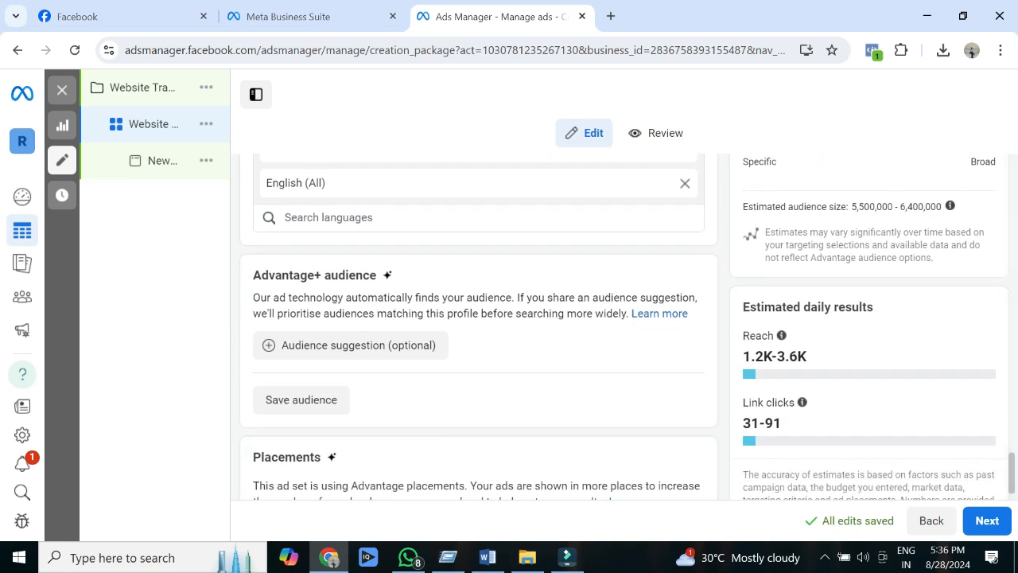
{"action": "left_click", "coordinate": [350, 344]}
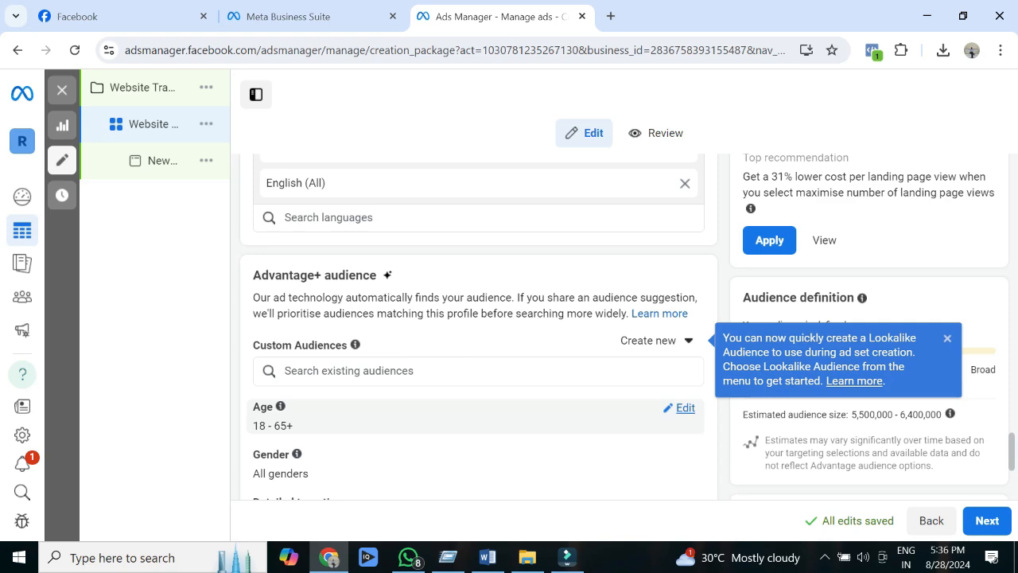
{"action": "left_click", "coordinate": [684, 408]}
{"action": "left_click", "coordinate": [359, 432]}
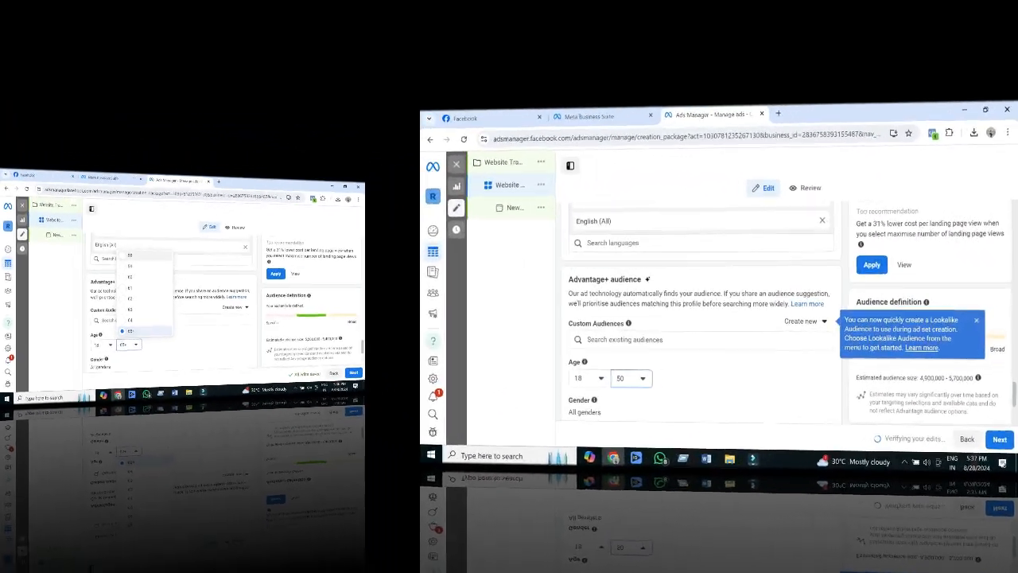
Step: Search detailed targeting for "small business" and include the Small business owners behaviour
{"action": "scroll", "coordinate": [477, 326], "scroll_direction": "down", "scroll_amount": 2}
{"action": "scroll", "coordinate": [477, 326], "scroll_direction": "down", "scroll_amount": 3}
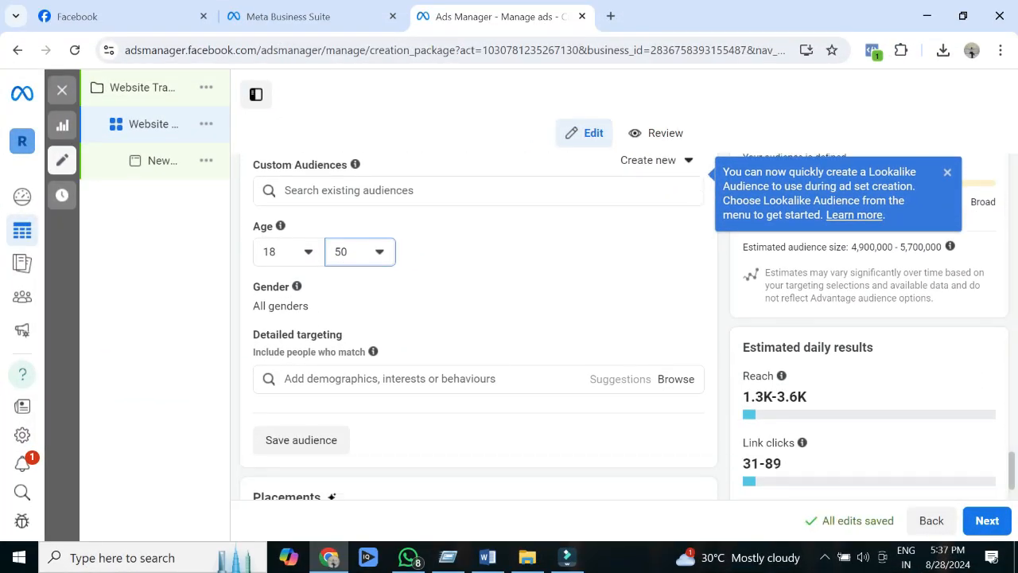
{"action": "left_click", "coordinate": [389, 378]}
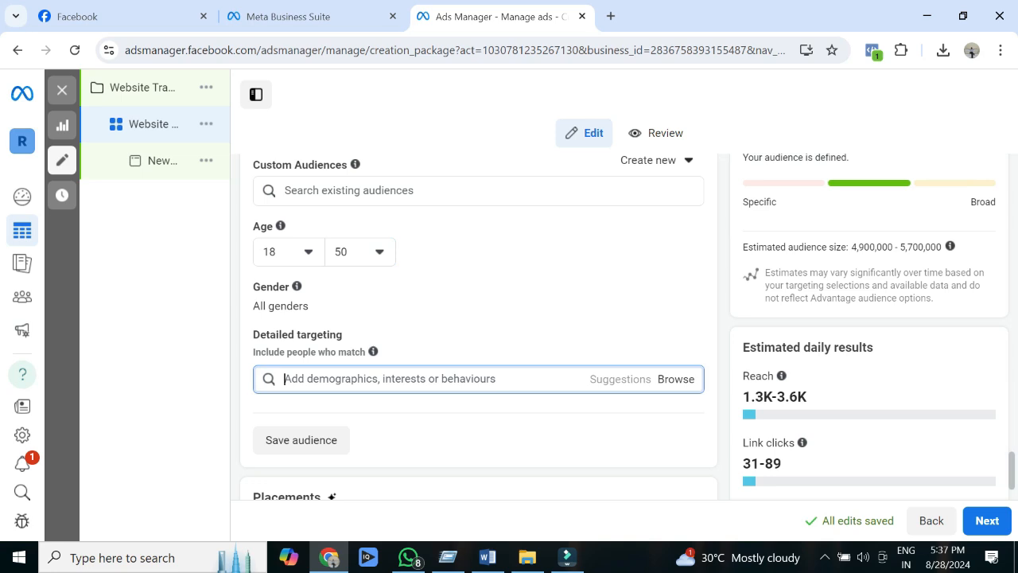
{"action": "type", "text": "smal"}
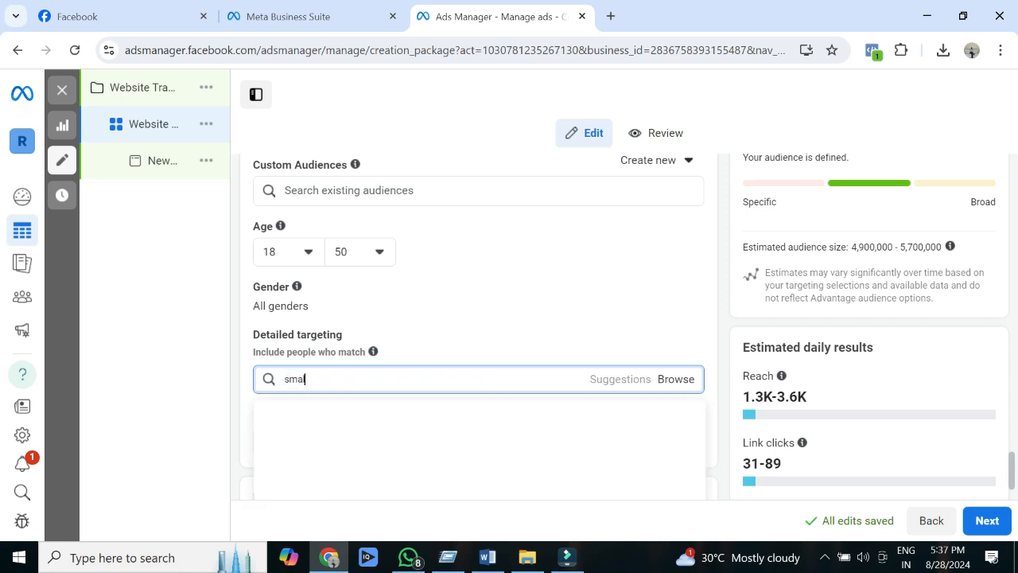
{"action": "type", "text": "l business"}
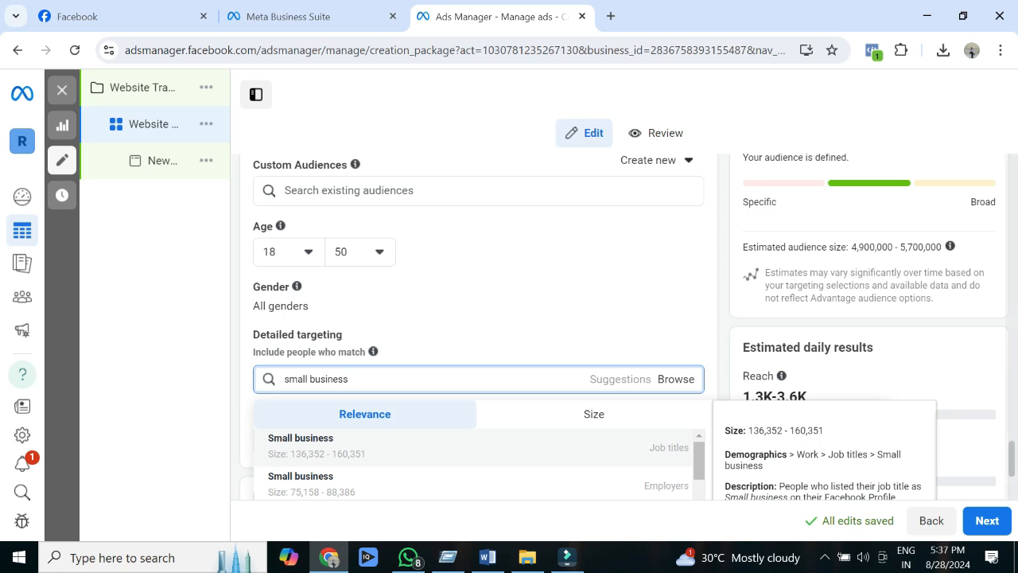
{"action": "scroll", "coordinate": [479, 334], "scroll_direction": "down", "scroll_amount": 1}
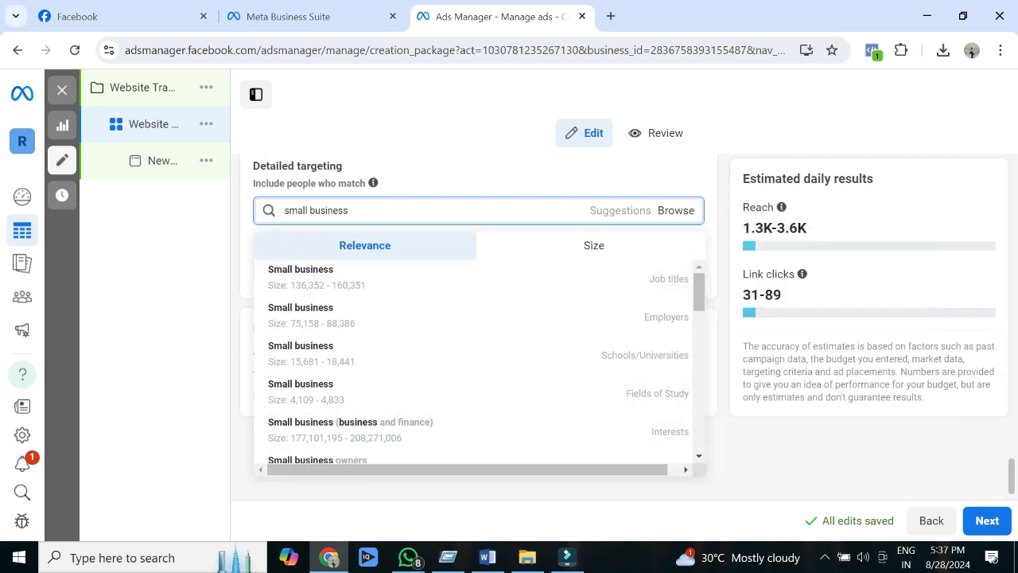
{"action": "scroll", "coordinate": [477, 362], "scroll_direction": "down", "scroll_amount": 2}
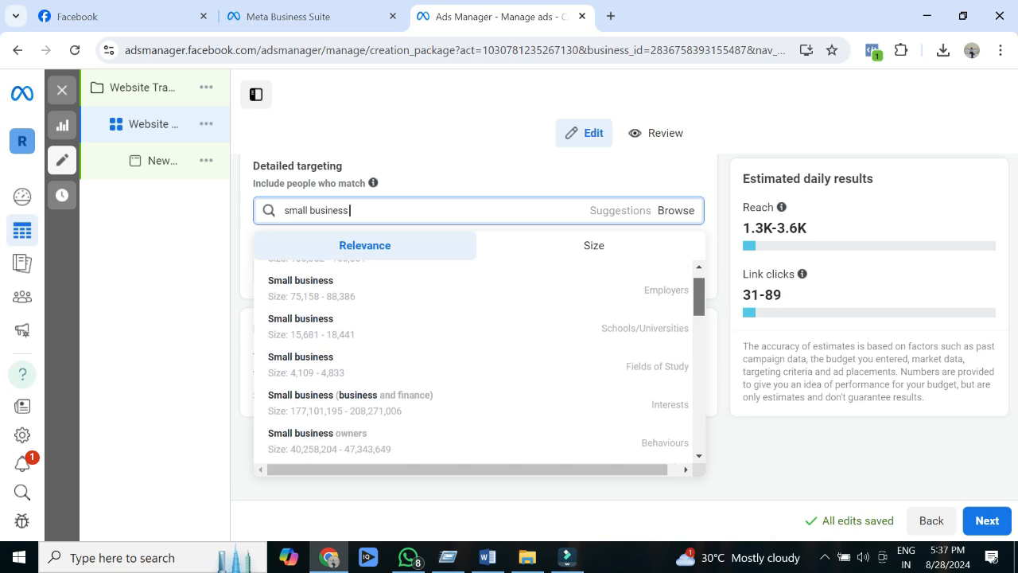
{"action": "scroll", "coordinate": [477, 362], "scroll_direction": "down", "scroll_amount": 1}
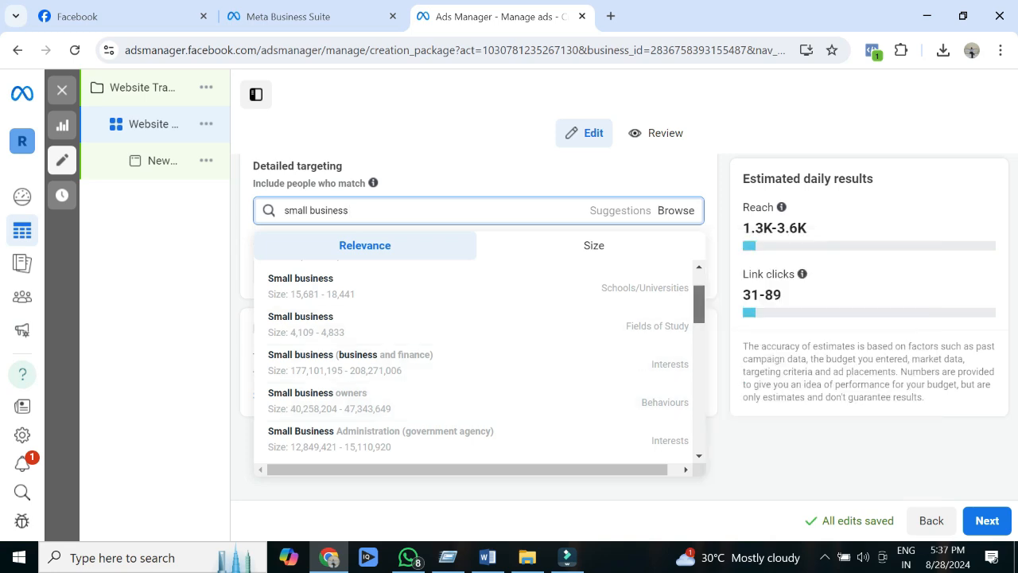
{"action": "scroll", "coordinate": [477, 362], "scroll_direction": "down", "scroll_amount": 2}
{"action": "scroll", "coordinate": [477, 362], "scroll_direction": "down", "scroll_amount": 3}
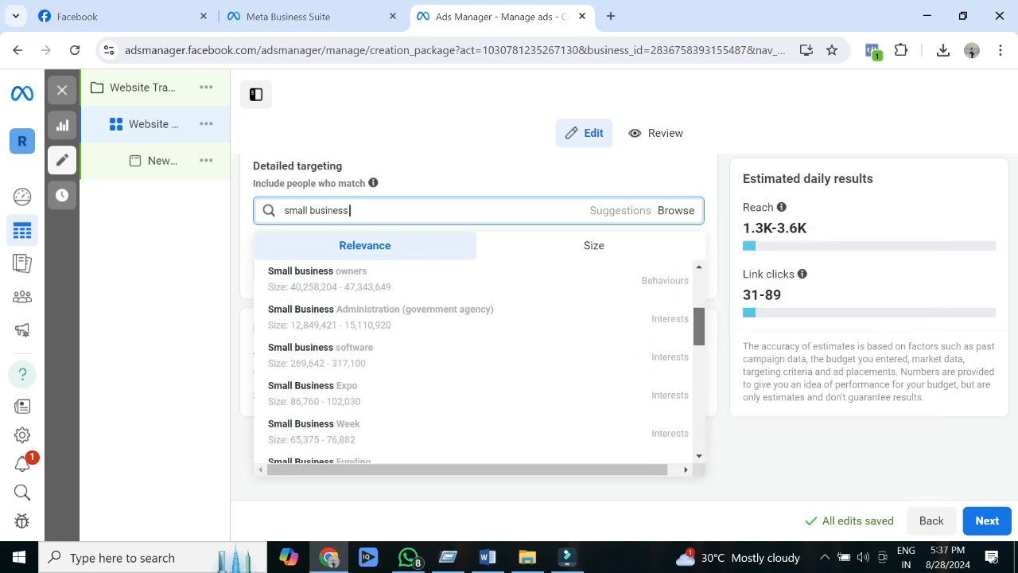
{"action": "scroll", "coordinate": [477, 362], "scroll_direction": "up", "scroll_amount": 3}
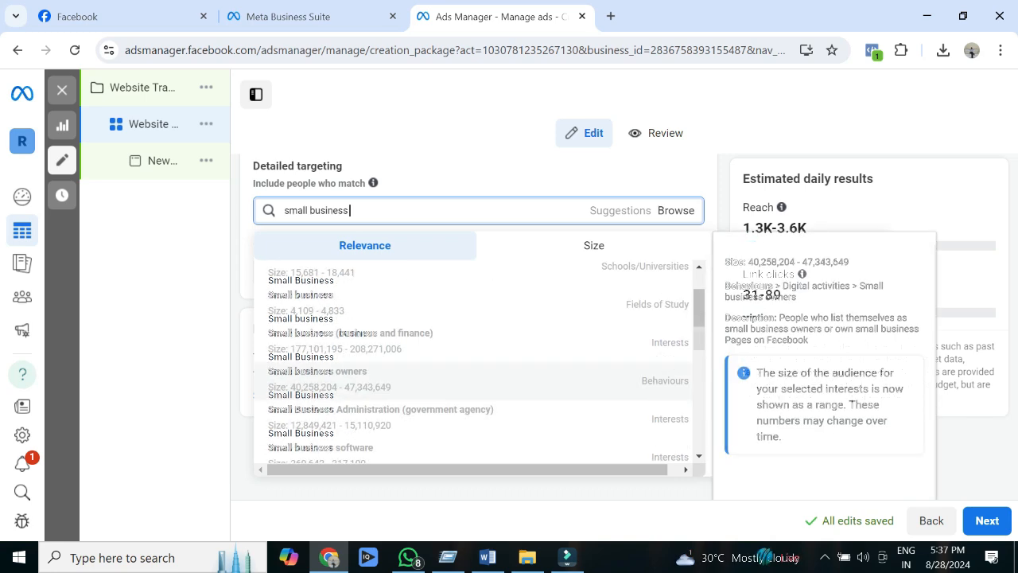
{"action": "left_click", "coordinate": [477, 378]}
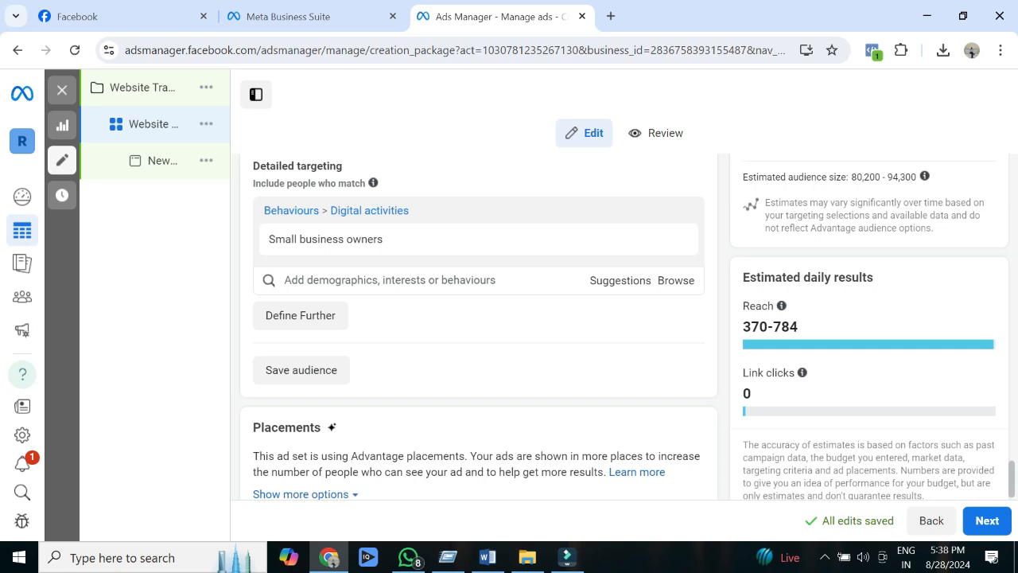
Step: Browse the Business and industry interests, include Advertising (marketing) in the detailed targeting, and collapse the categories
{"action": "mouse_move", "coordinate": [802, 373]}
{"action": "mouse_move", "coordinate": [479, 239]}
{"action": "left_click", "coordinate": [390, 280]}
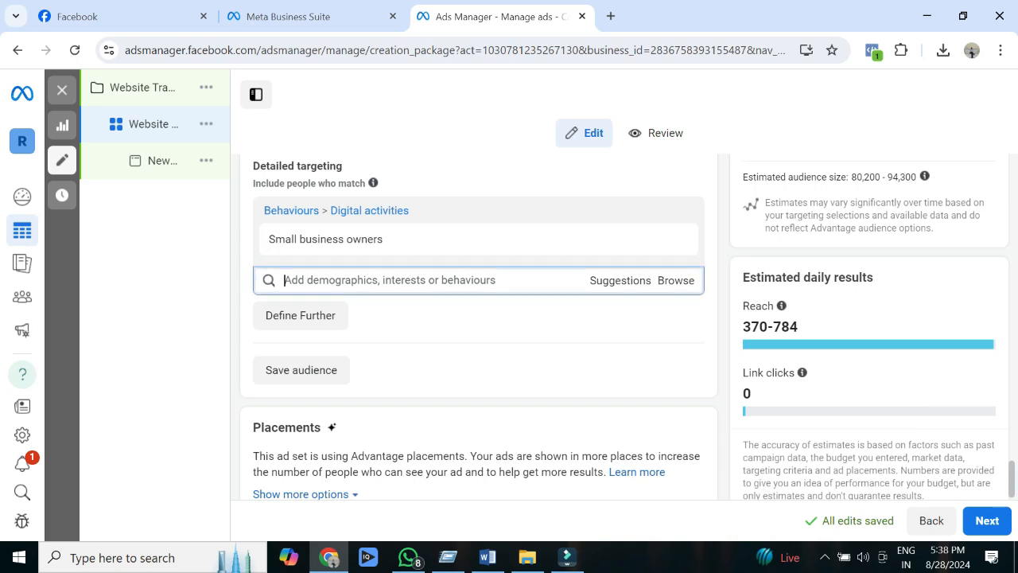
{"action": "left_click", "coordinate": [676, 280]}
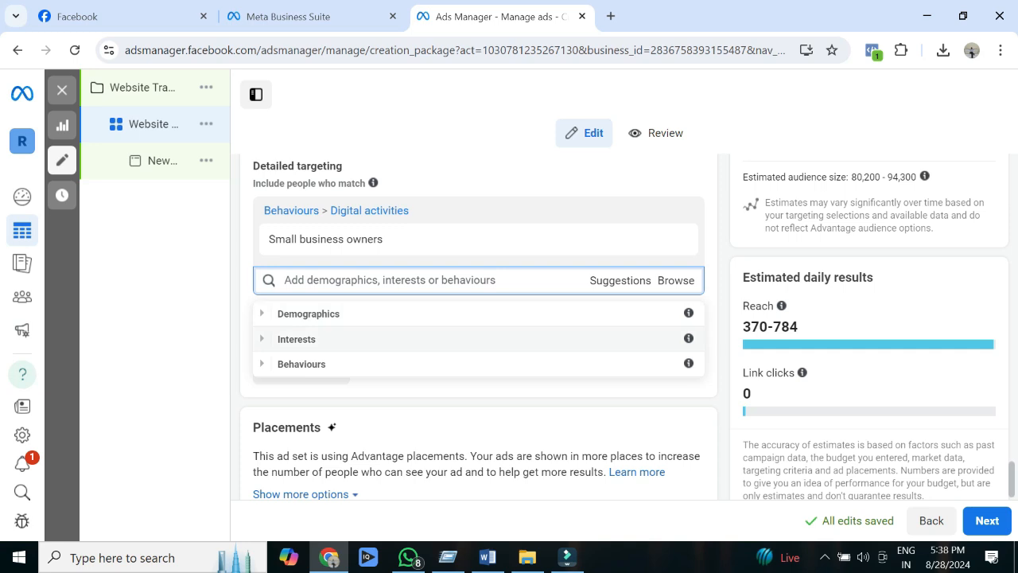
{"action": "left_click", "coordinate": [297, 339]}
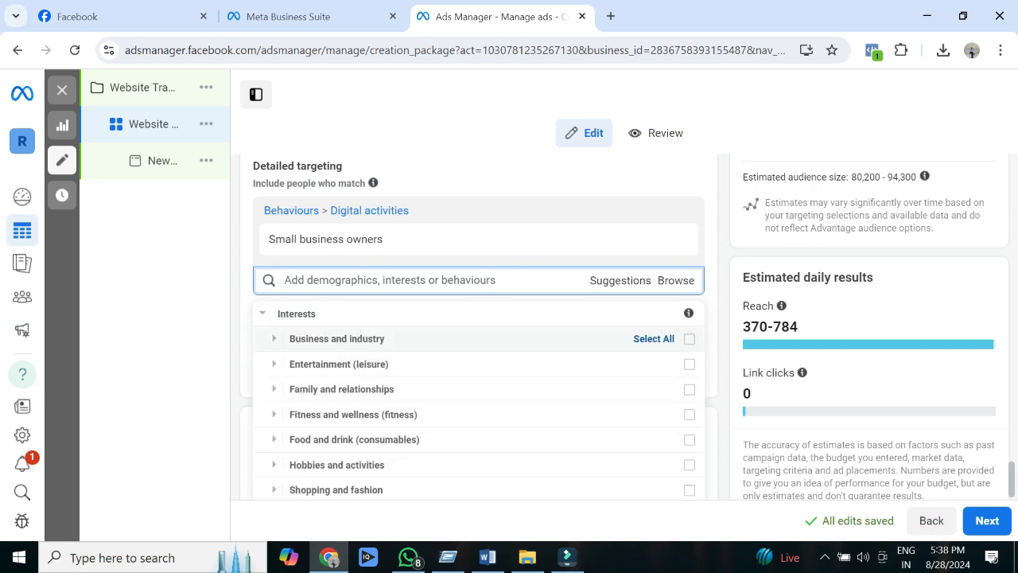
{"action": "left_click", "coordinate": [336, 338]}
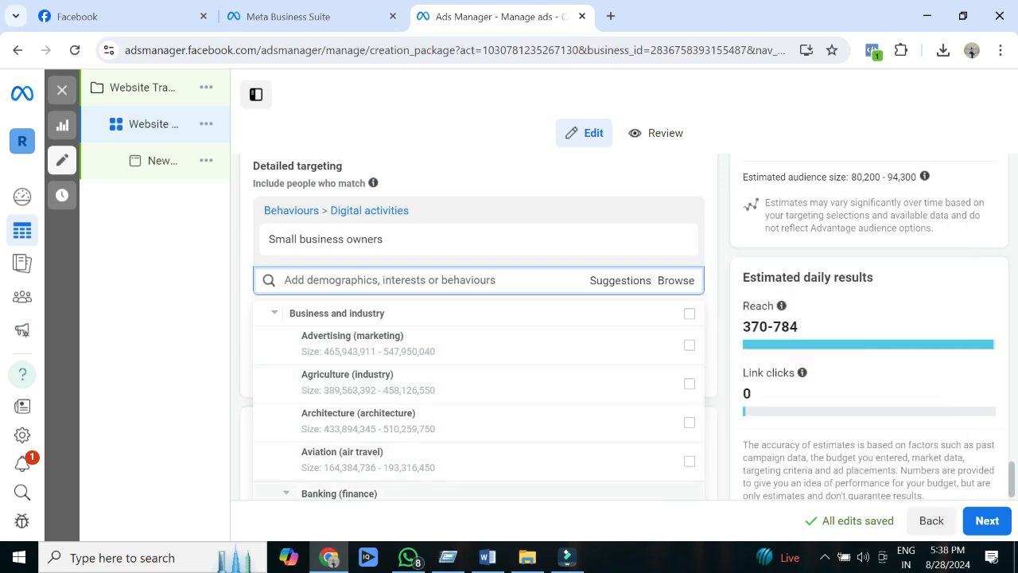
{"action": "scroll", "coordinate": [479, 473], "scroll_direction": "down", "scroll_amount": 2}
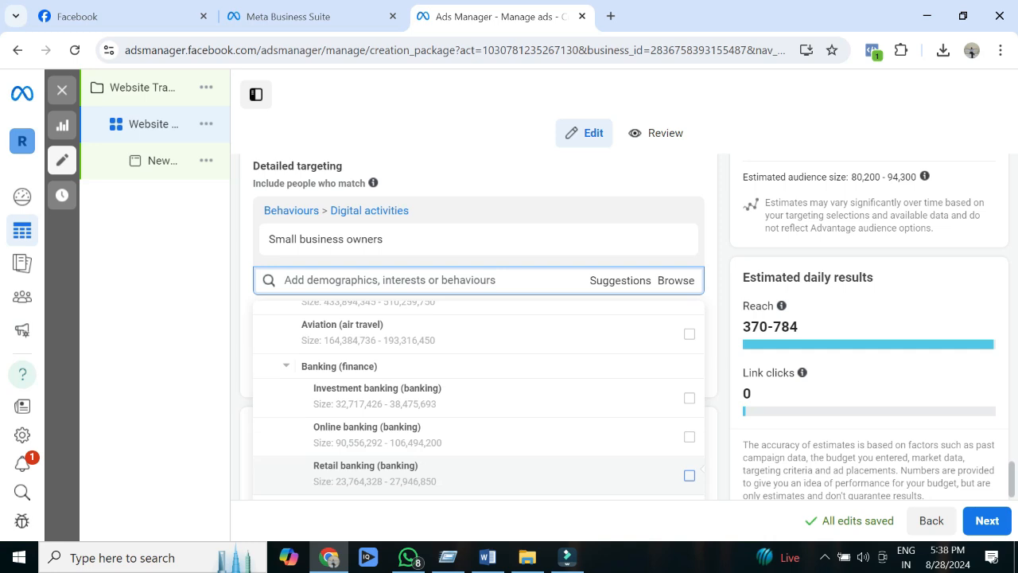
{"action": "left_click", "coordinate": [333, 364]}
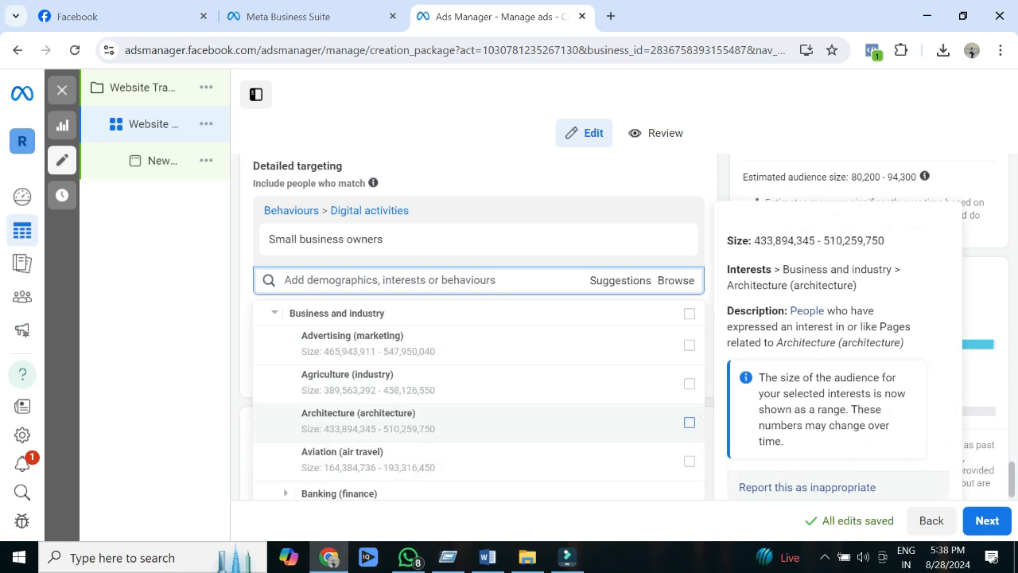
{"action": "left_click", "coordinate": [688, 344]}
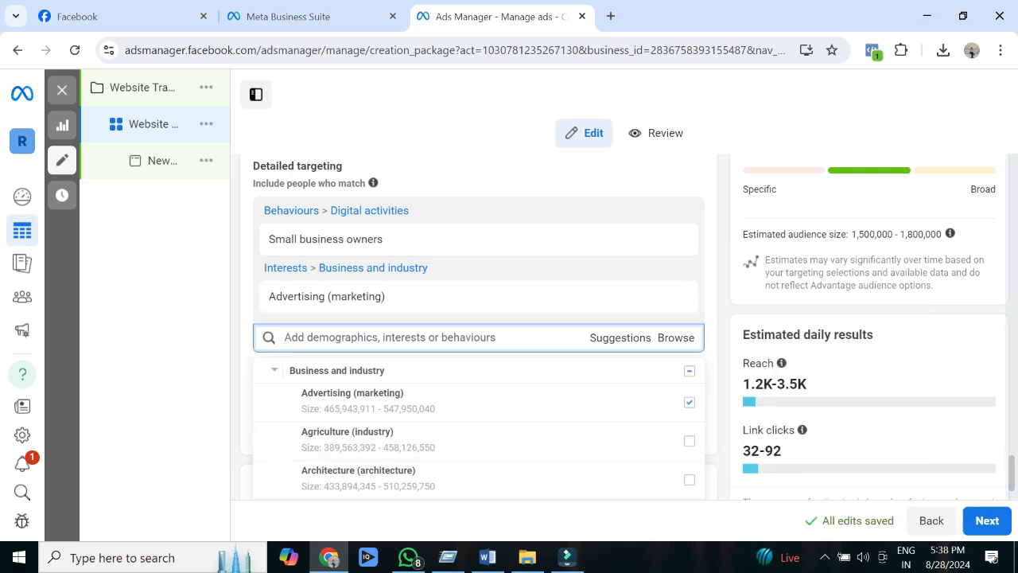
{"action": "scroll", "coordinate": [477, 334], "scroll_direction": "down", "scroll_amount": 1}
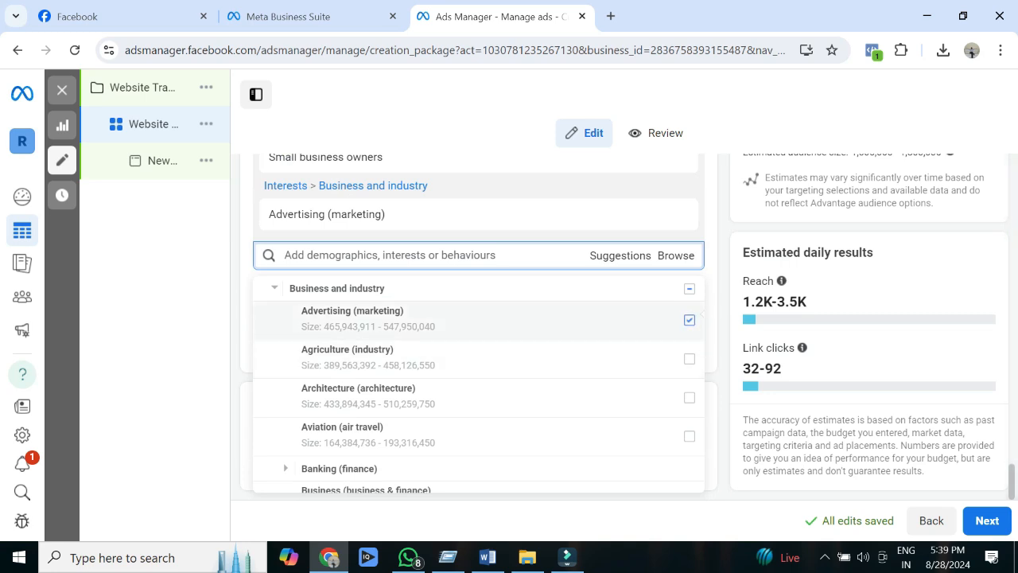
{"action": "left_click", "coordinate": [274, 288]}
{"action": "left_click", "coordinate": [263, 288]}
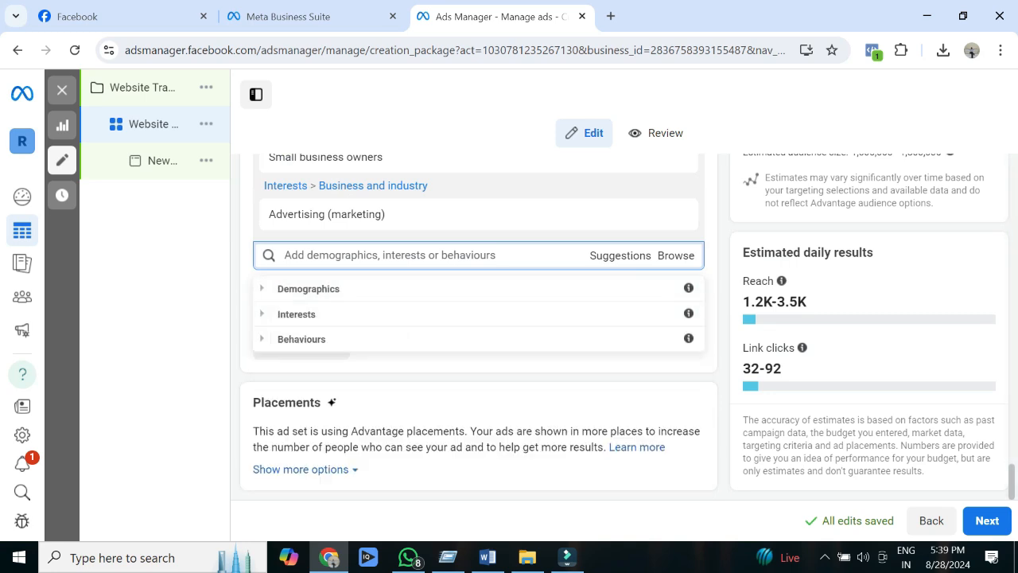
Step: Expand the additional placement options and review the brand safety, inventory filter, block list and exclusion settings
{"action": "left_click", "coordinate": [300, 470]}
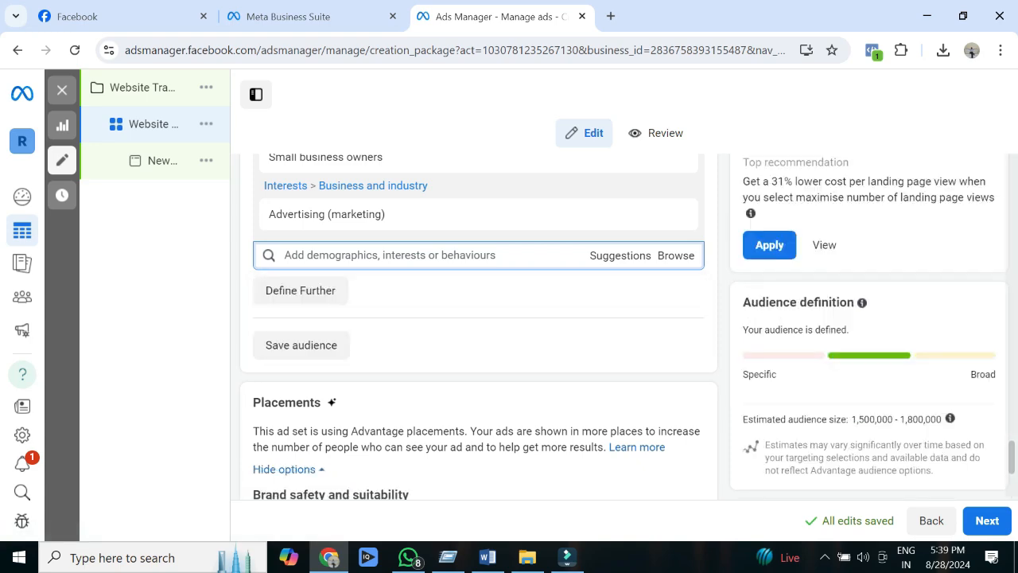
{"action": "scroll", "coordinate": [477, 326], "scroll_direction": "down", "scroll_amount": 3}
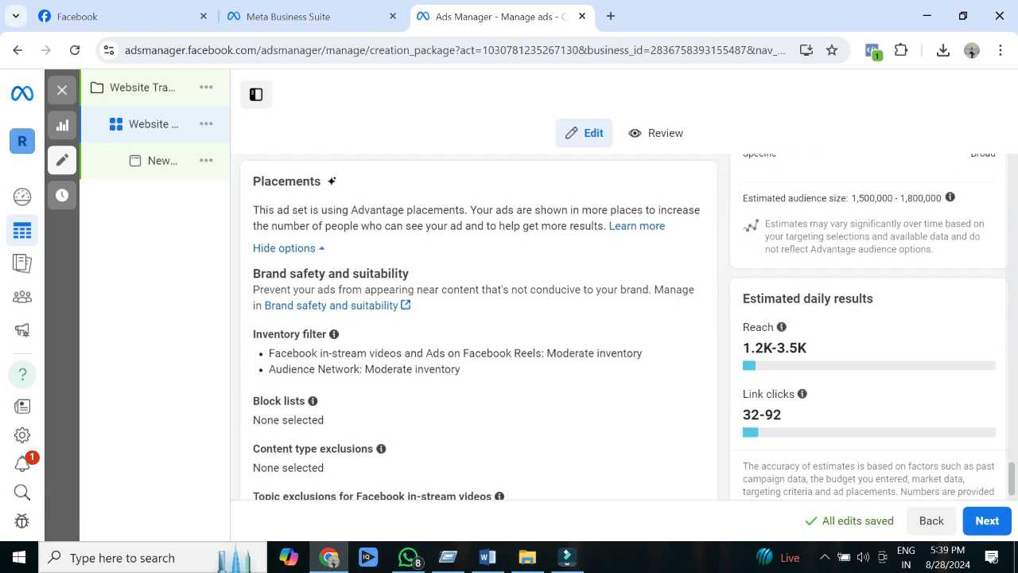
{"action": "scroll", "coordinate": [477, 326], "scroll_direction": "down", "scroll_amount": 1}
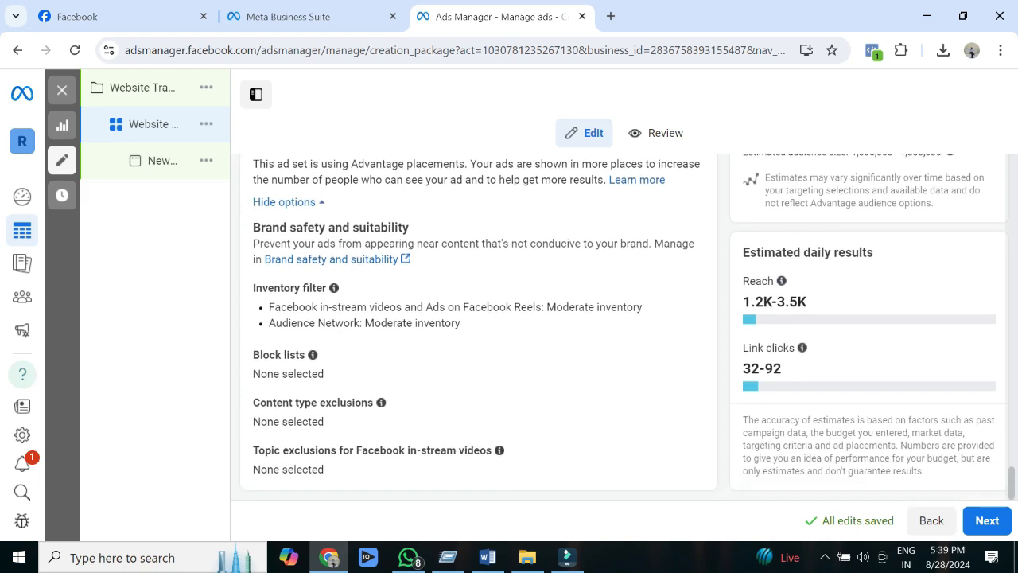
{"action": "scroll", "coordinate": [478, 326], "scroll_direction": "up", "scroll_amount": 7}
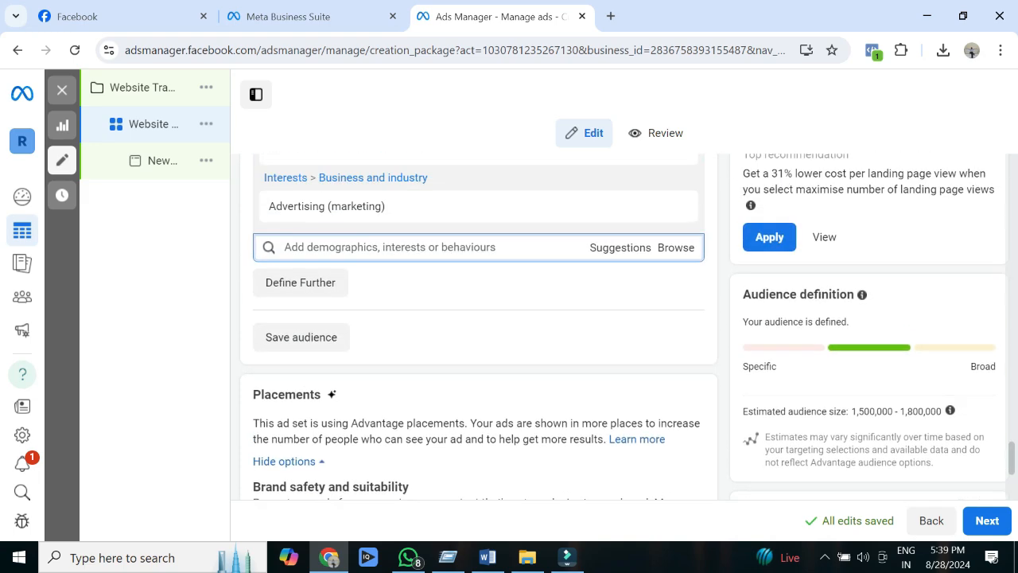
Step: Review the ad set's location, age and detailed targeting settings, and continue to the ad setup
{"action": "scroll", "coordinate": [477, 326], "scroll_direction": "up", "scroll_amount": 4}
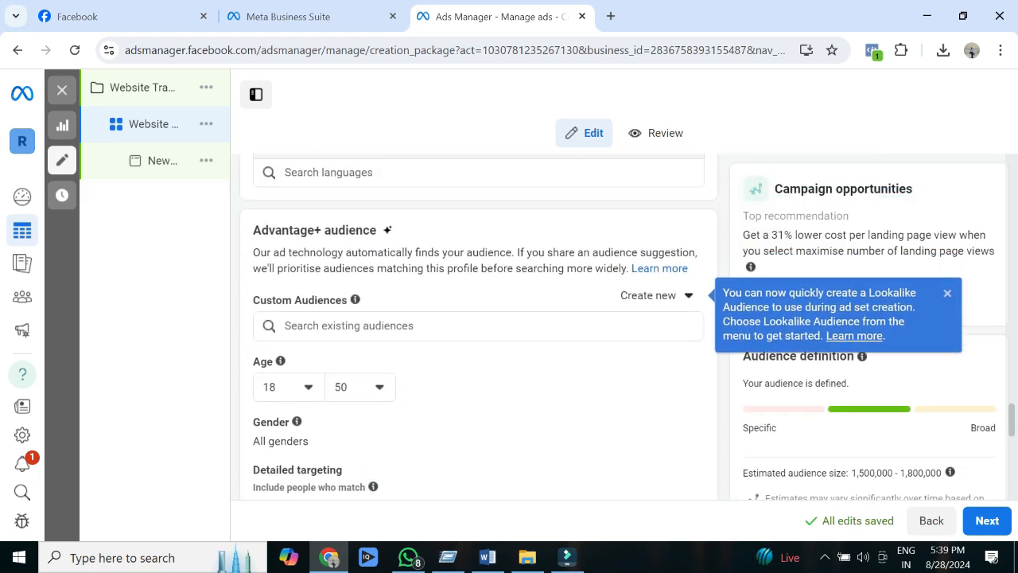
{"action": "scroll", "coordinate": [477, 326], "scroll_direction": "up", "scroll_amount": 6}
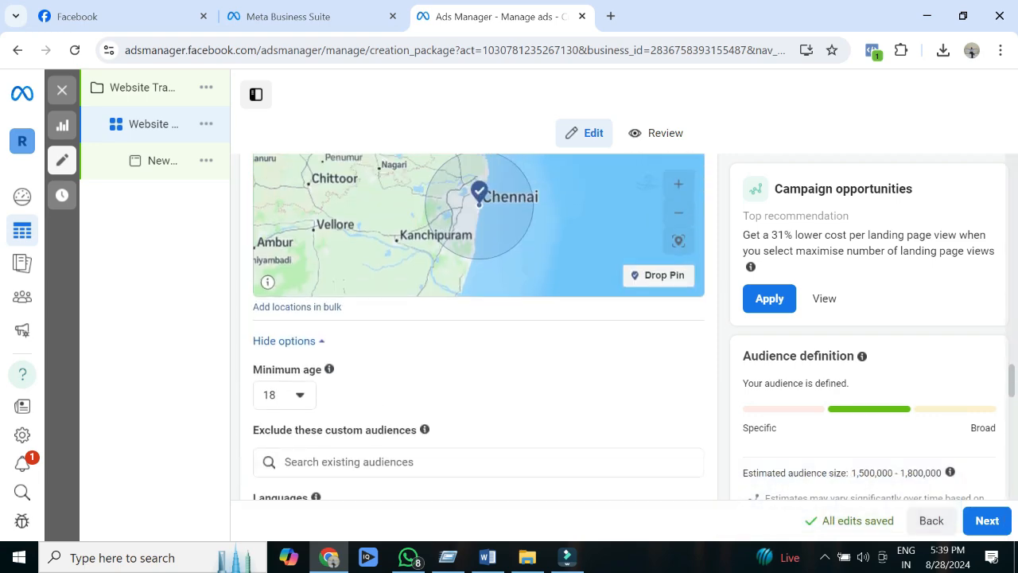
{"action": "scroll", "coordinate": [477, 326], "scroll_direction": "up", "scroll_amount": 5}
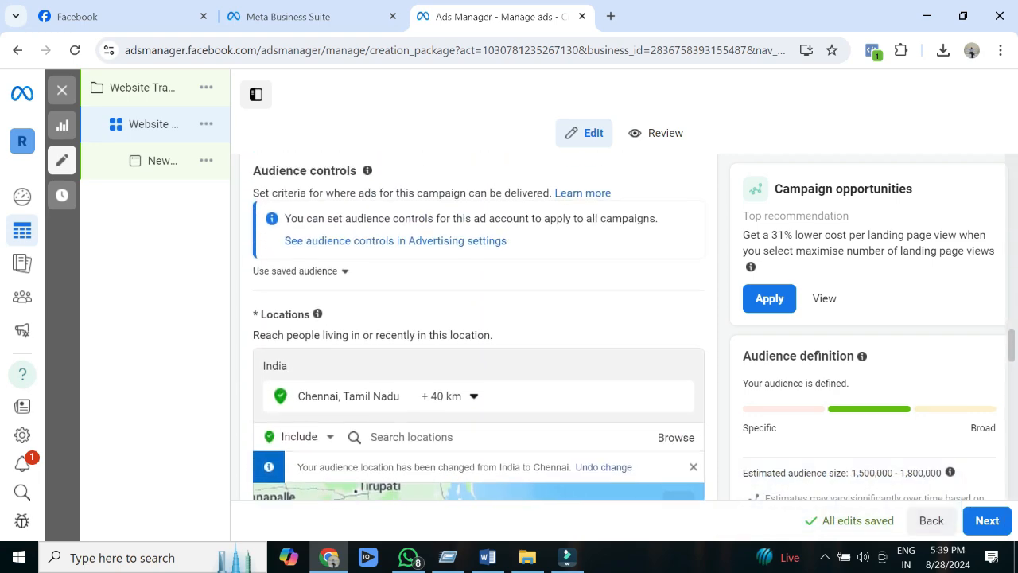
{"action": "scroll", "coordinate": [477, 326], "scroll_direction": "down", "scroll_amount": 10}
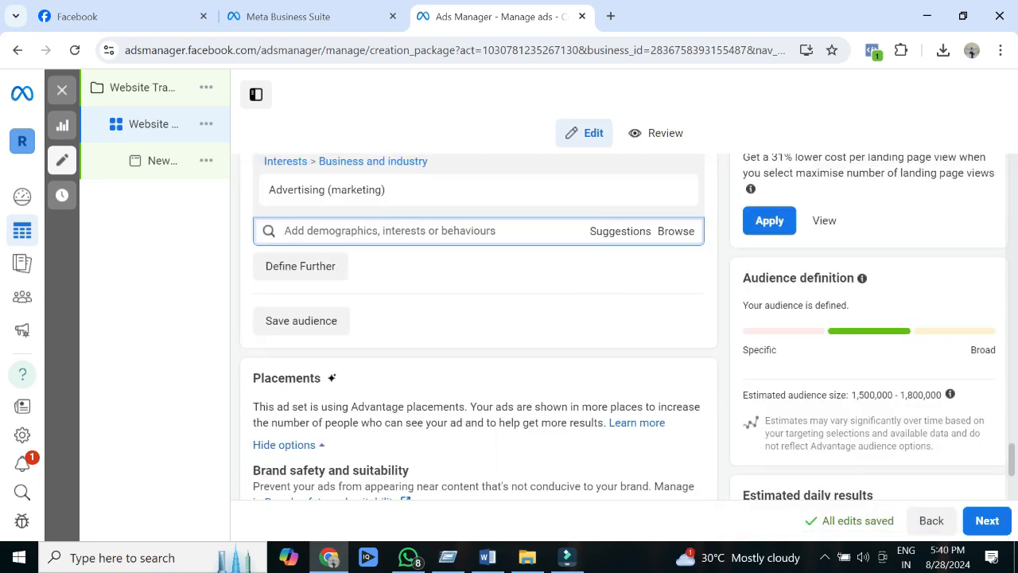
{"action": "scroll", "coordinate": [477, 326], "scroll_direction": "down", "scroll_amount": 3}
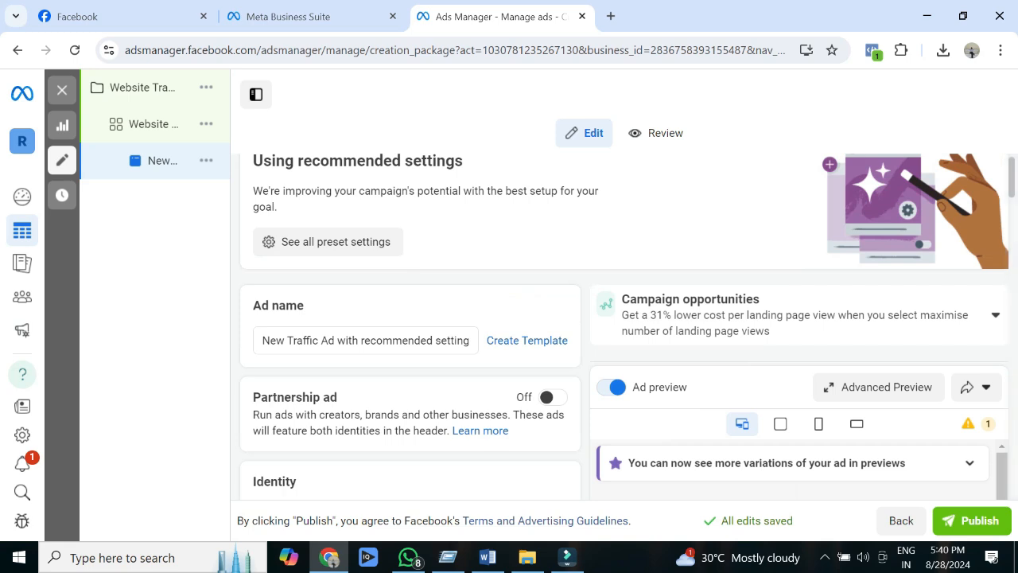
Step: Rename the ad as "MDB AD traffic"
{"action": "triple_click", "coordinate": [350, 340]}
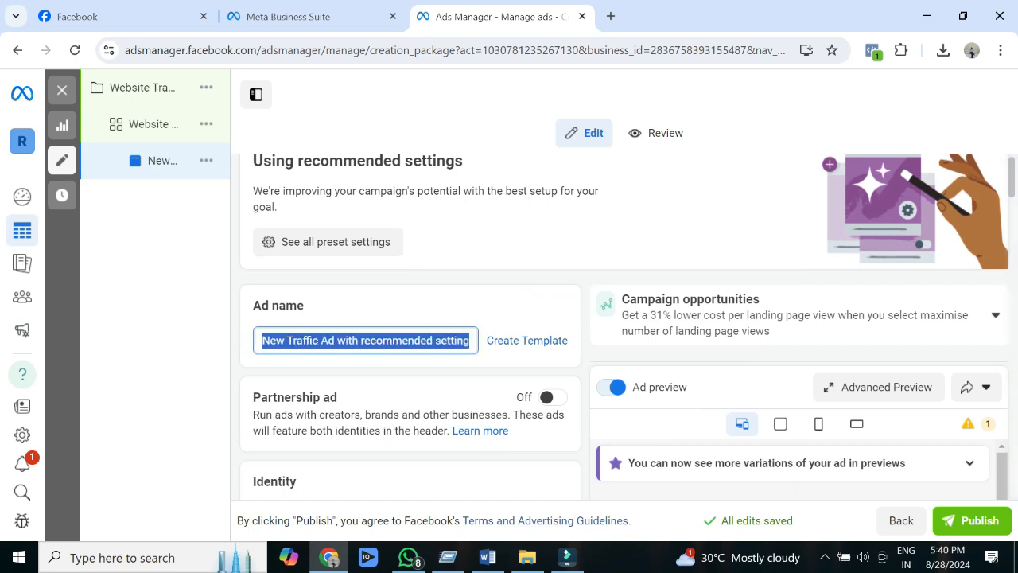
{"action": "type", "text": "MD"}
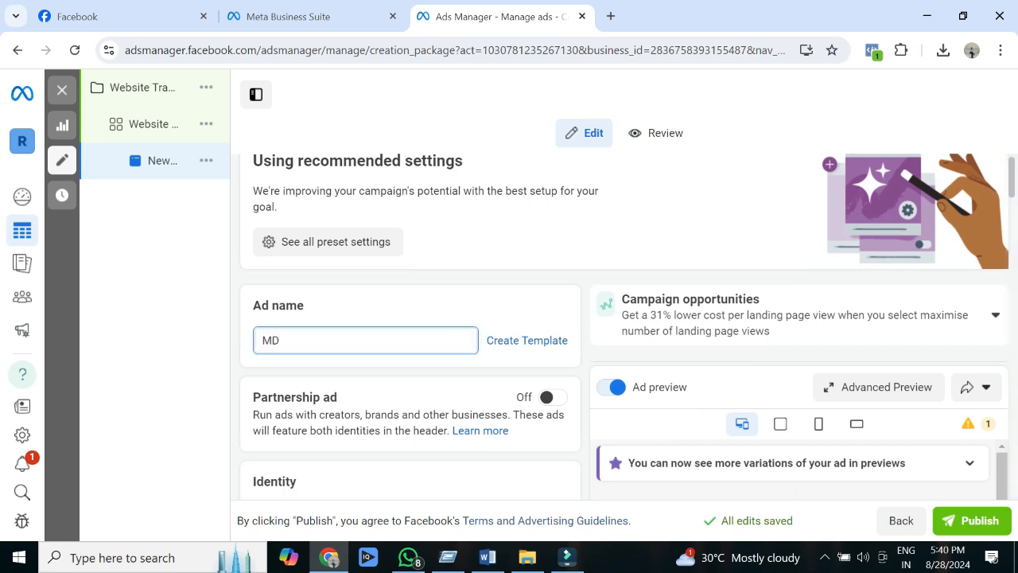
{"action": "type", "text": "B A"}
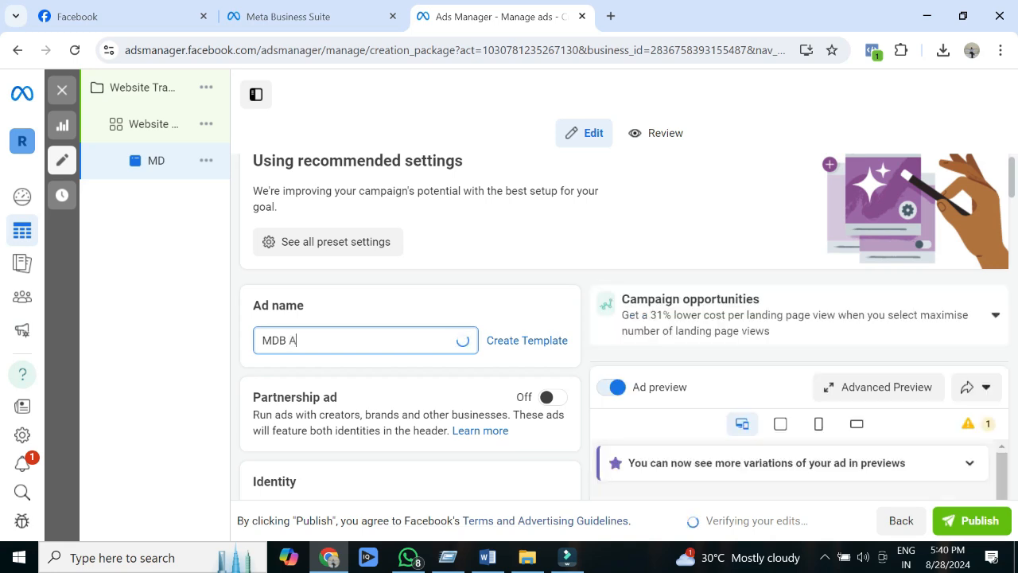
{"action": "type", "text": "D tra"}
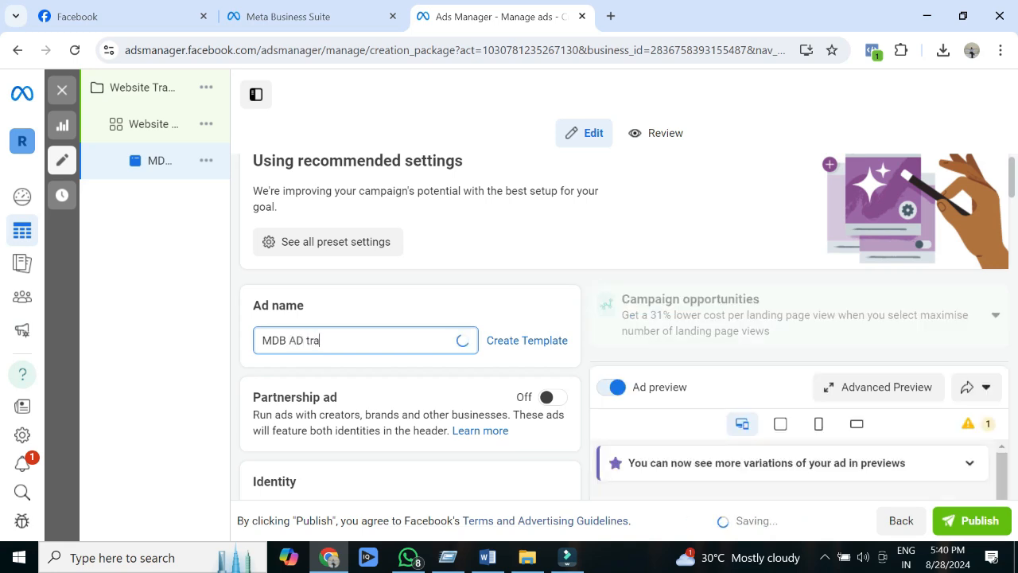
{"action": "type", "text": "ffic"}
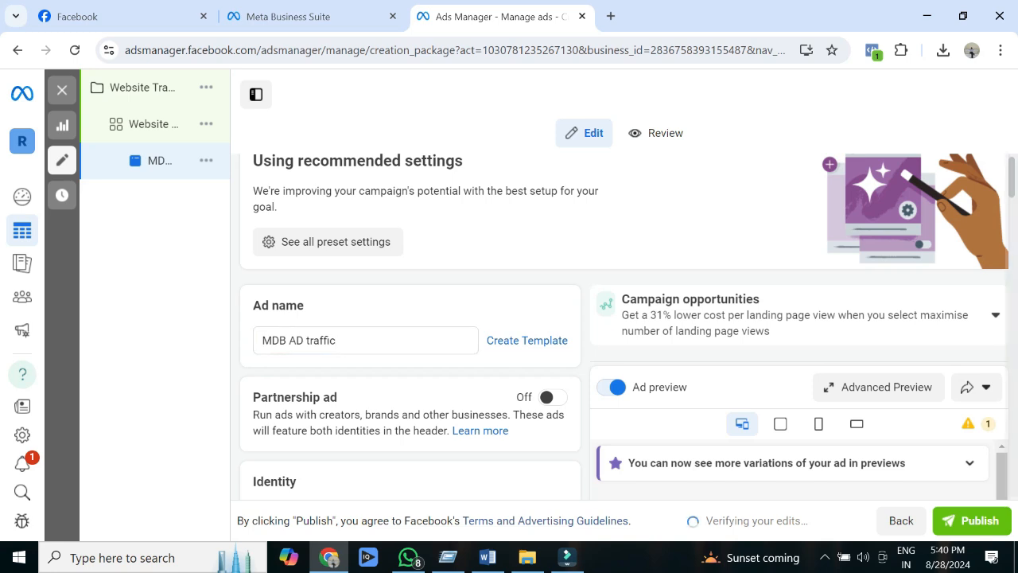
Step: Set the ad identity's Facebook Page to Mydigitalbrand
{"action": "scroll", "coordinate": [623, 340], "scroll_direction": "down", "scroll_amount": 3}
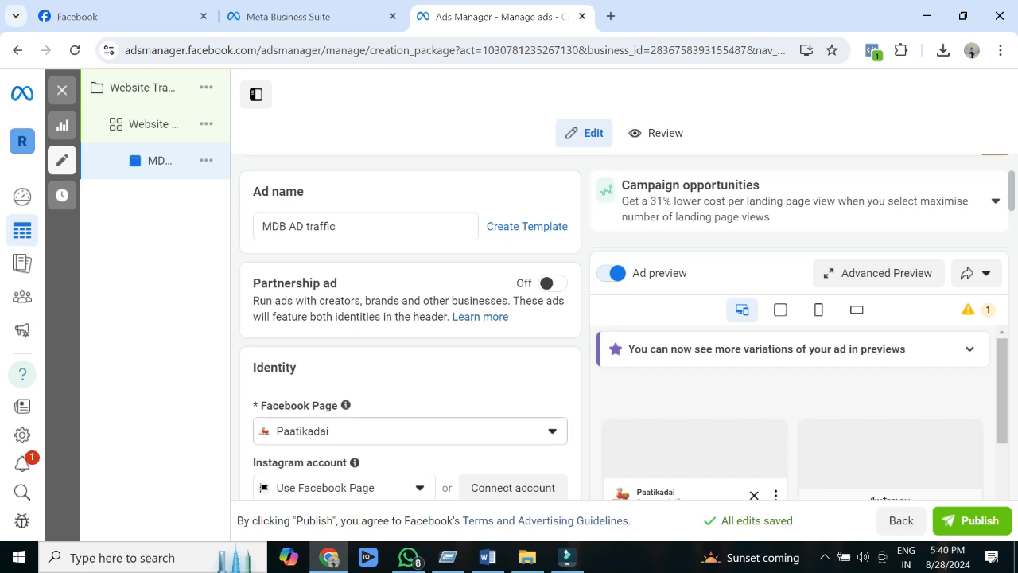
{"action": "scroll", "coordinate": [410, 326], "scroll_direction": "down", "scroll_amount": 2}
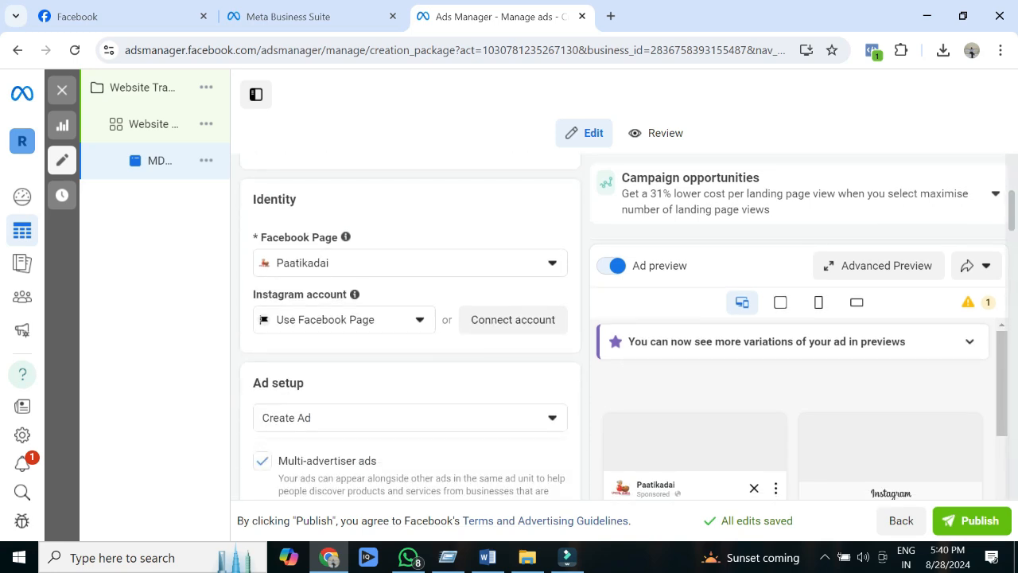
{"action": "left_click", "coordinate": [411, 263]}
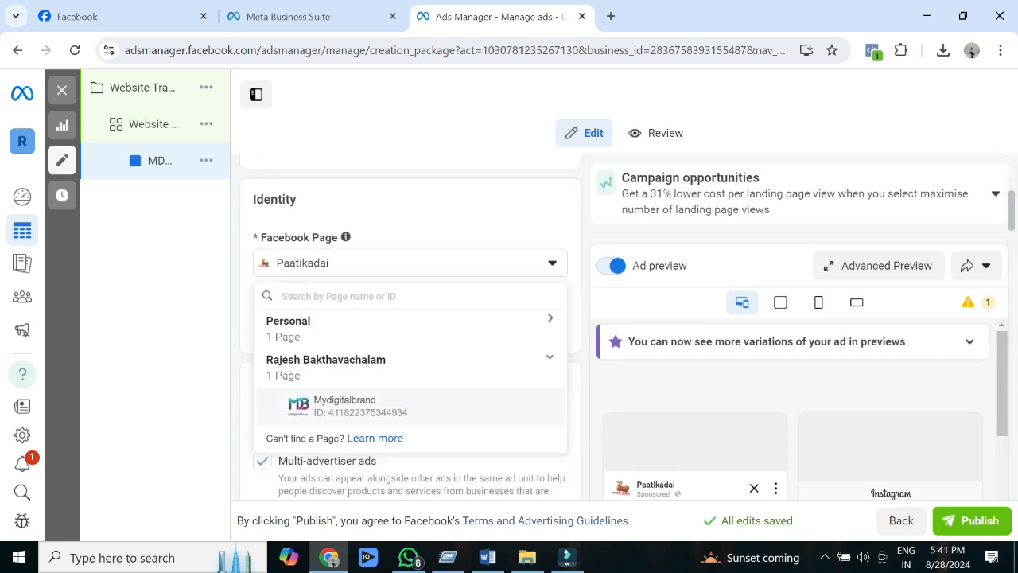
{"action": "left_click", "coordinate": [360, 406]}
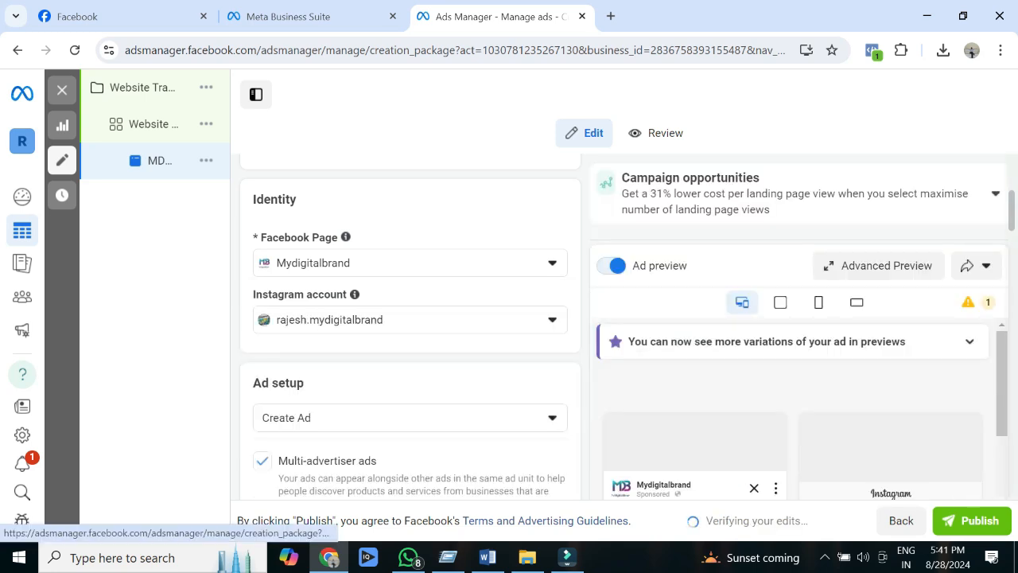
{"action": "scroll", "coordinate": [410, 326], "scroll_direction": "down", "scroll_amount": 1}
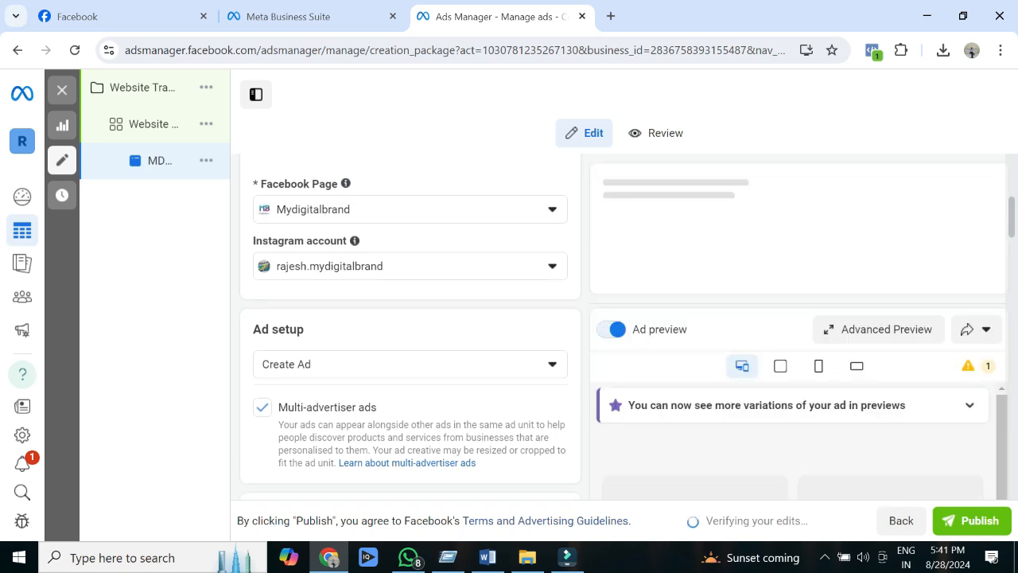
{"action": "scroll", "coordinate": [410, 326], "scroll_direction": "down", "scroll_amount": 3}
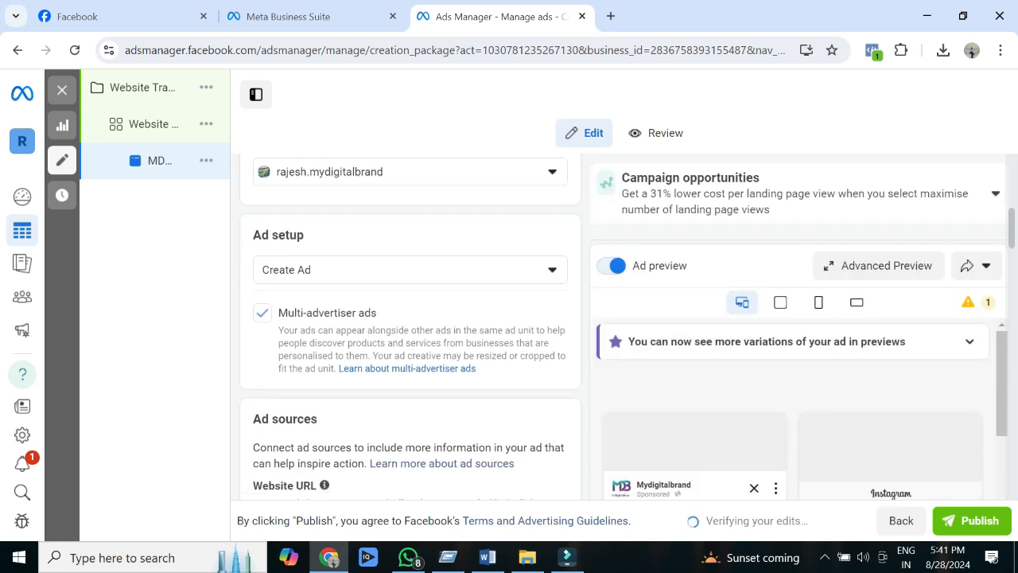
{"action": "scroll", "coordinate": [410, 326], "scroll_direction": "down", "scroll_amount": 1}
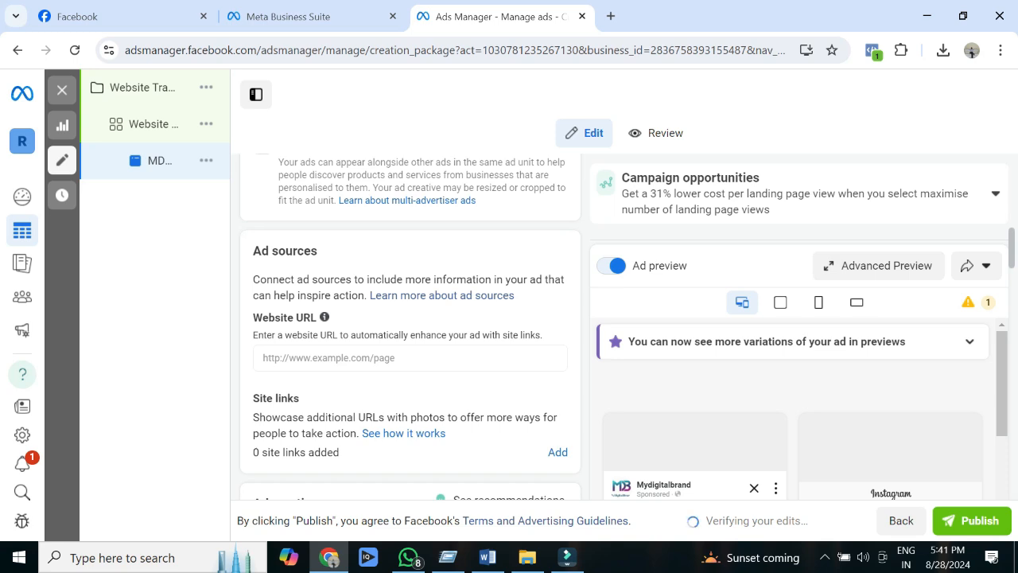
{"action": "left_click", "coordinate": [410, 357]}
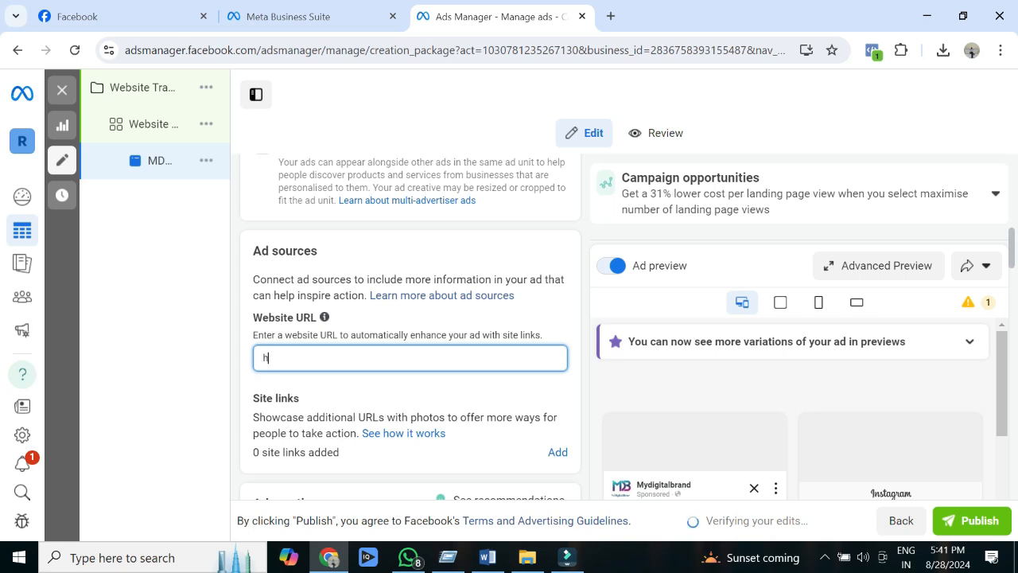
{"action": "type", "text": "htt"}
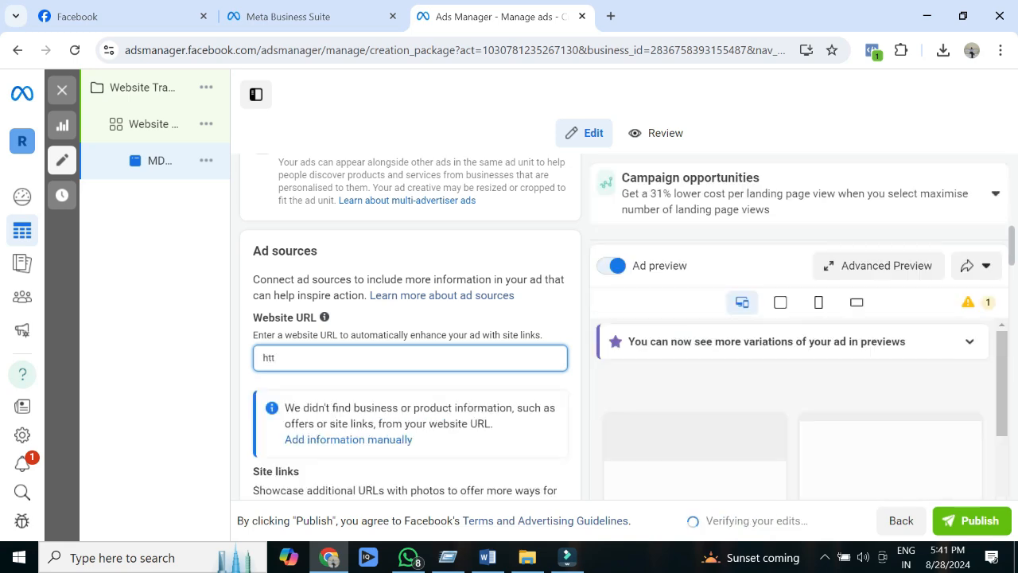
{"action": "type", "text": "ps"}
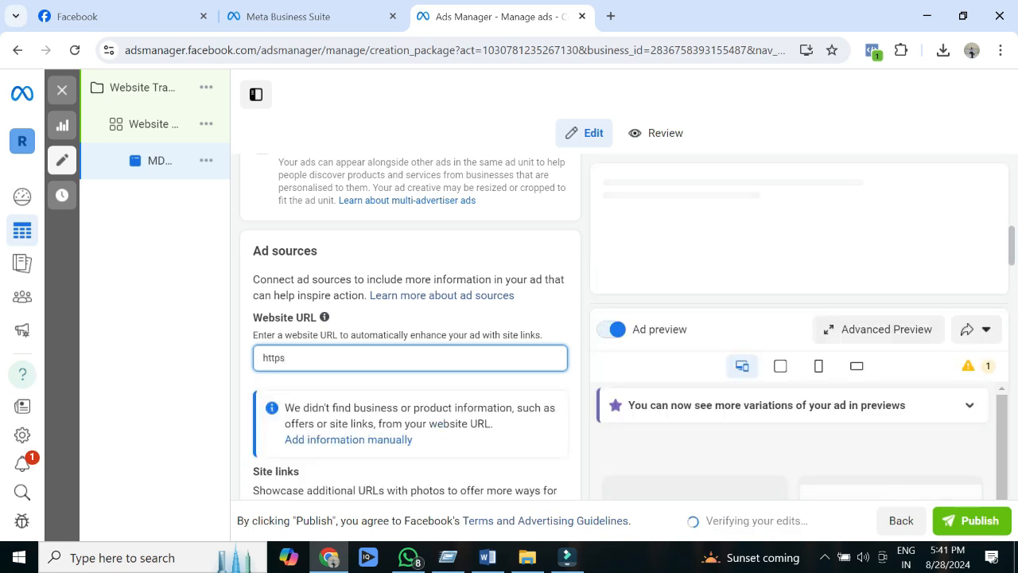
{"action": "type", "text": "://m"}
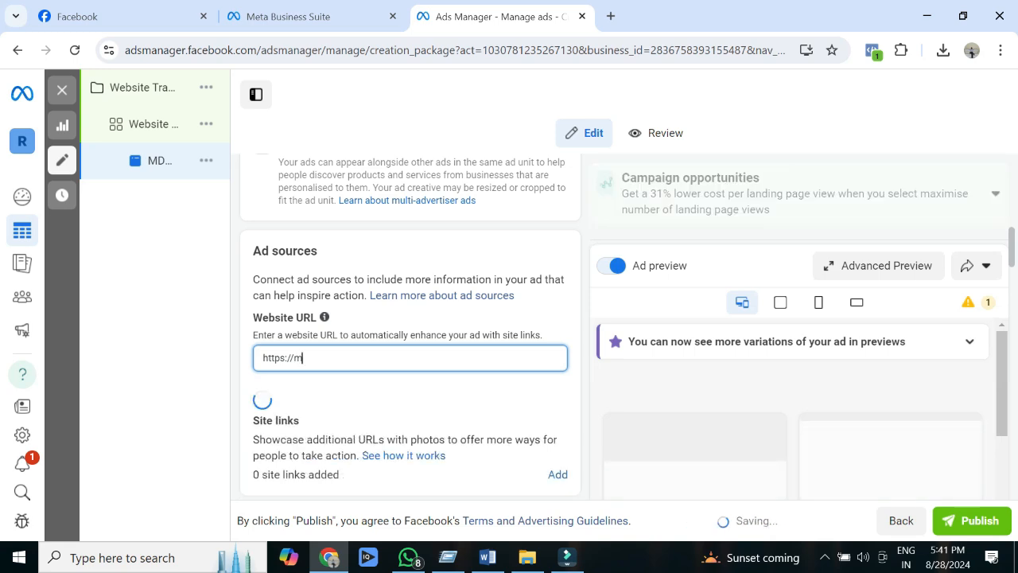
{"action": "type", "text": "ydigitalbrand.in"}
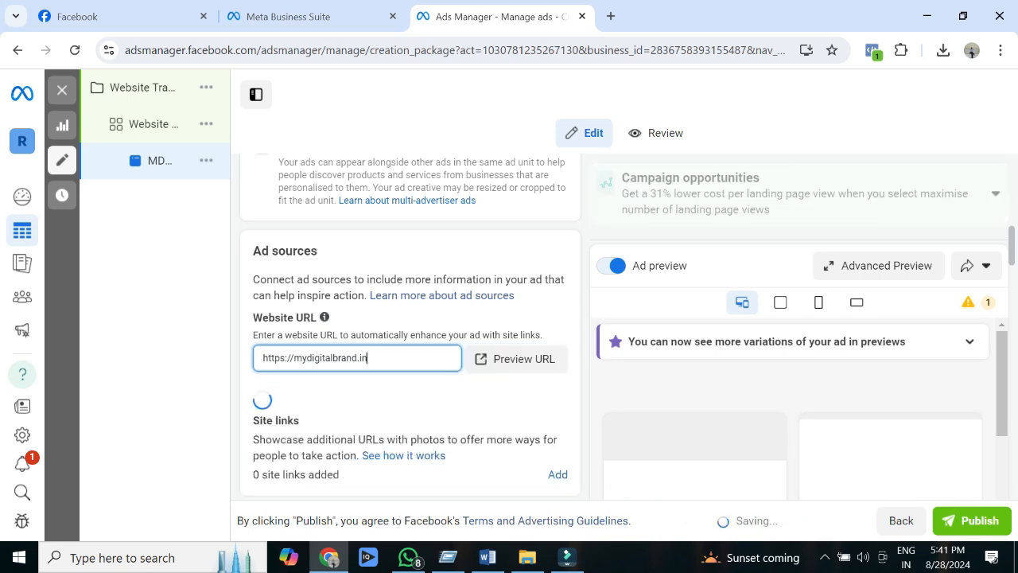
{"action": "key", "text": "ctrl+a"}
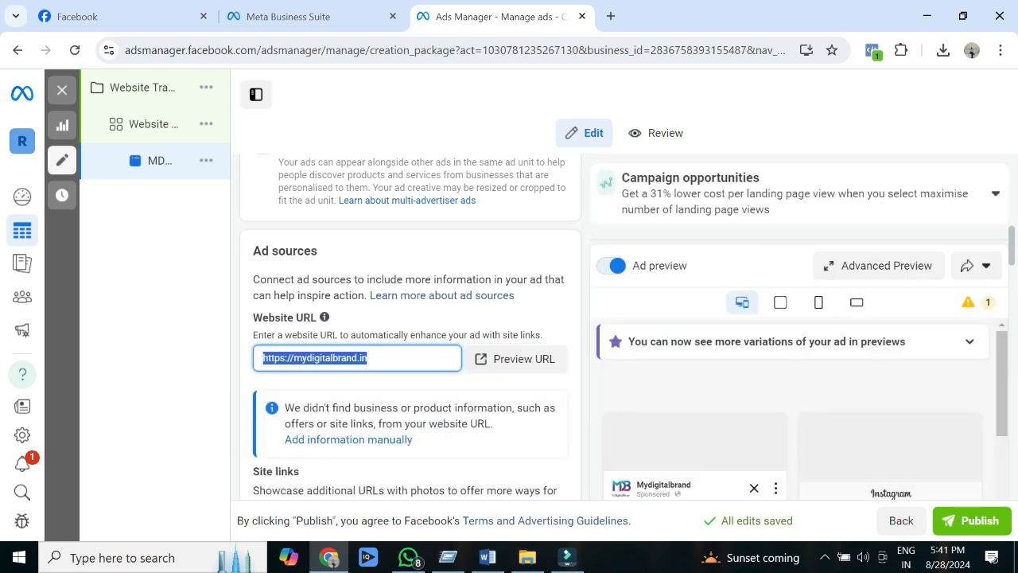
{"action": "left_click", "coordinate": [429, 318]}
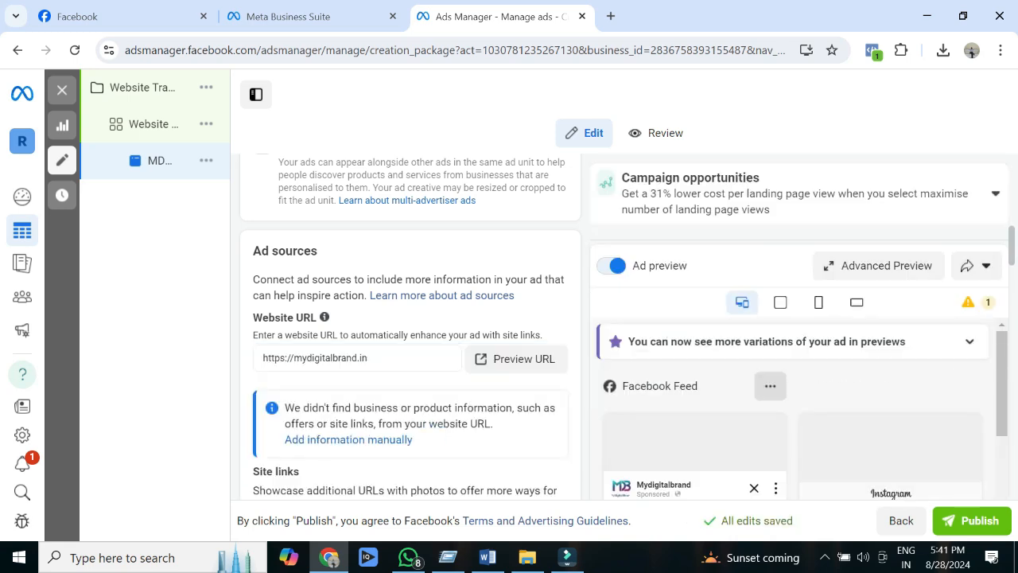
Step: Upload the images "Generate Leads for your Business", "Untitled design (21)" and "ELEVATE YOU BUSINESS (2)" from Downloads for the ad creative
{"action": "scroll", "coordinate": [411, 326], "scroll_direction": "down", "scroll_amount": 3}
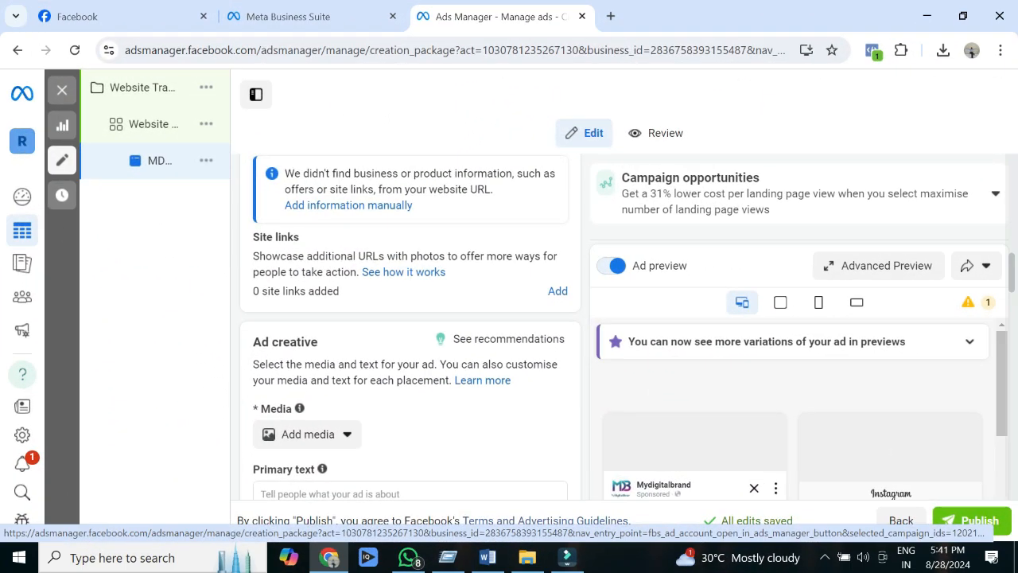
{"action": "scroll", "coordinate": [411, 326], "scroll_direction": "down", "scroll_amount": 3}
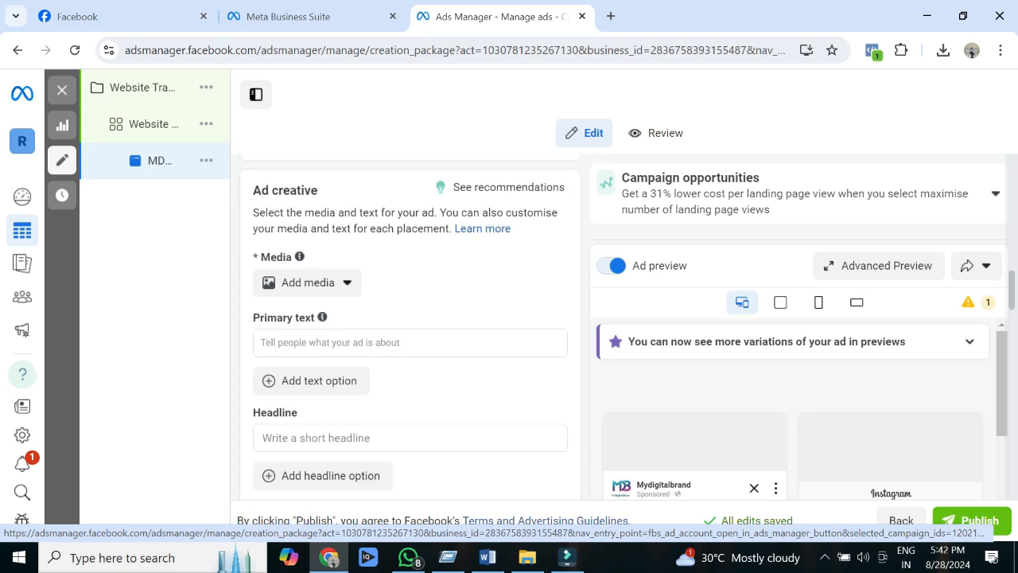
{"action": "left_click", "coordinate": [307, 282]}
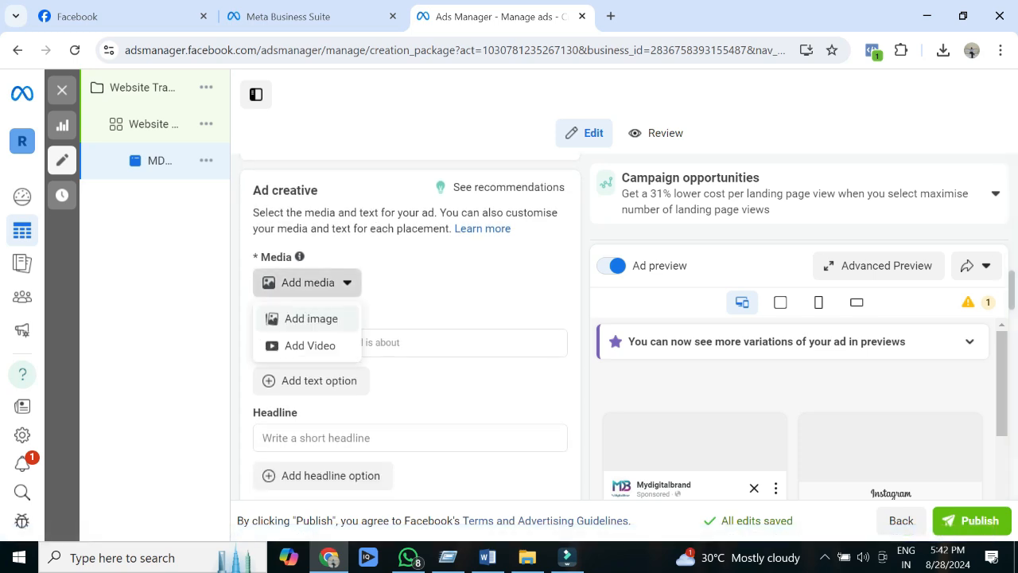
{"action": "left_click", "coordinate": [311, 319]}
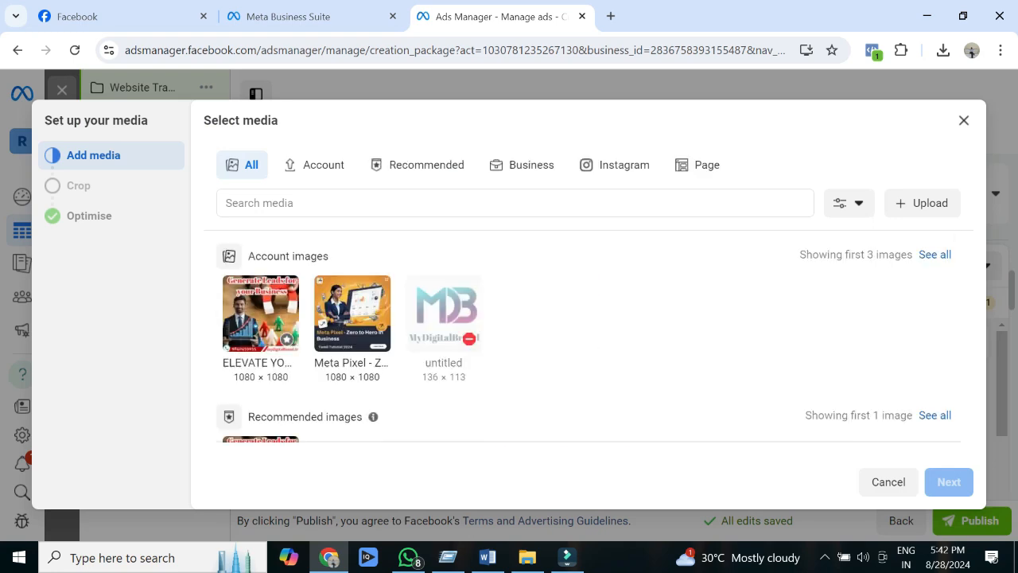
{"action": "left_click", "coordinate": [922, 202]}
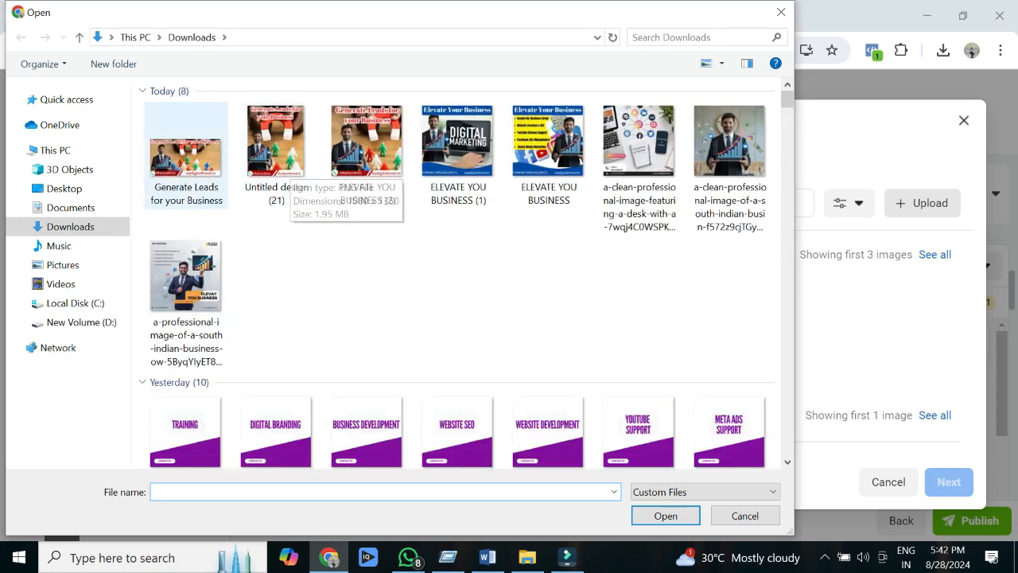
{"action": "left_click", "coordinate": [186, 155]}
{"action": "left_click", "coordinate": [276, 155], "text": "ctrl"}
{"action": "left_click", "coordinate": [367, 155], "text": "ctrl"}
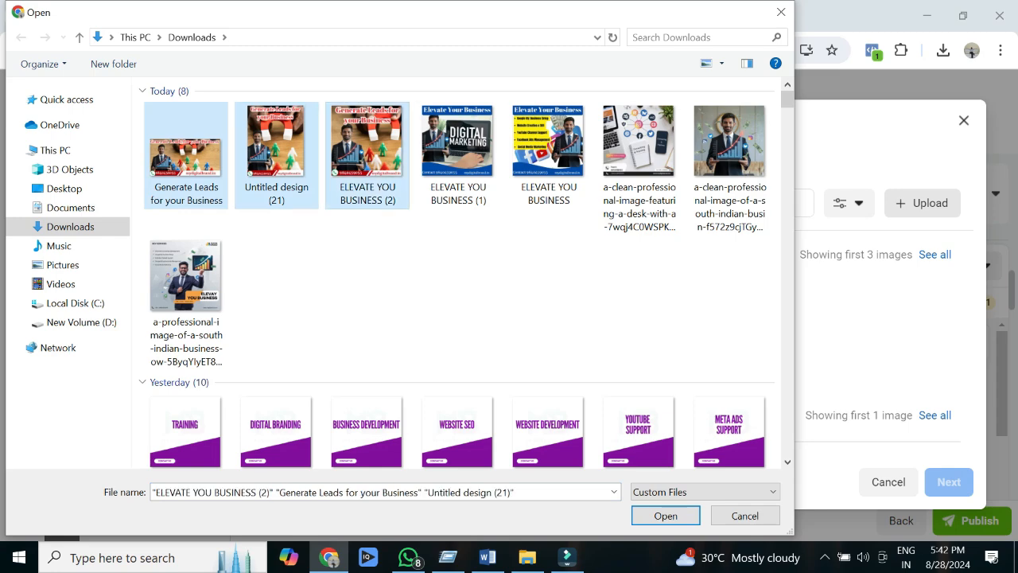
{"action": "left_click", "coordinate": [665, 516]}
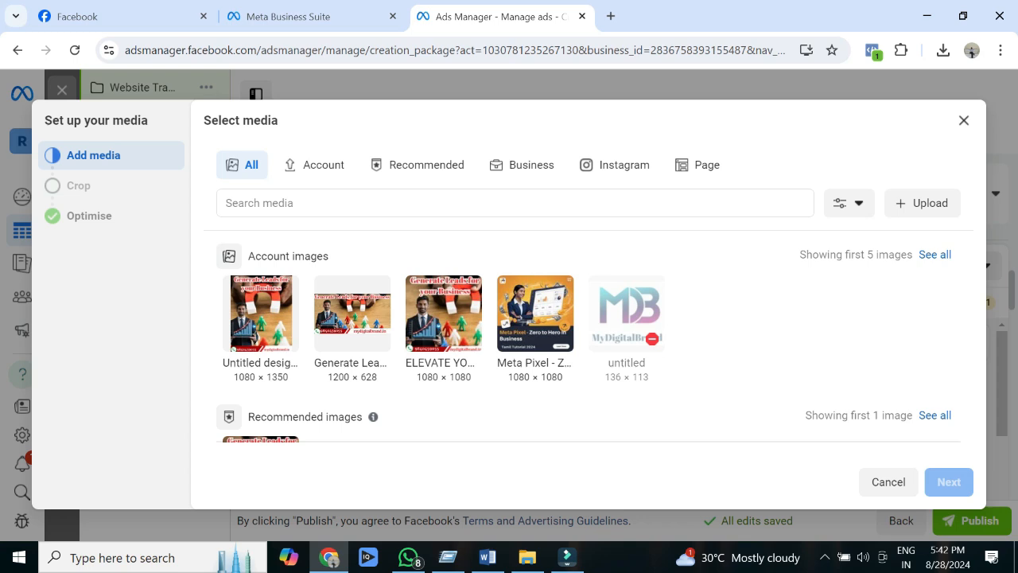
Step: Use the 1080 × 1350 Untitled design image for the ad and replace the Right column, Search results media with the 1200 × 628 Generate Leads image
{"action": "left_click", "coordinate": [261, 313]}
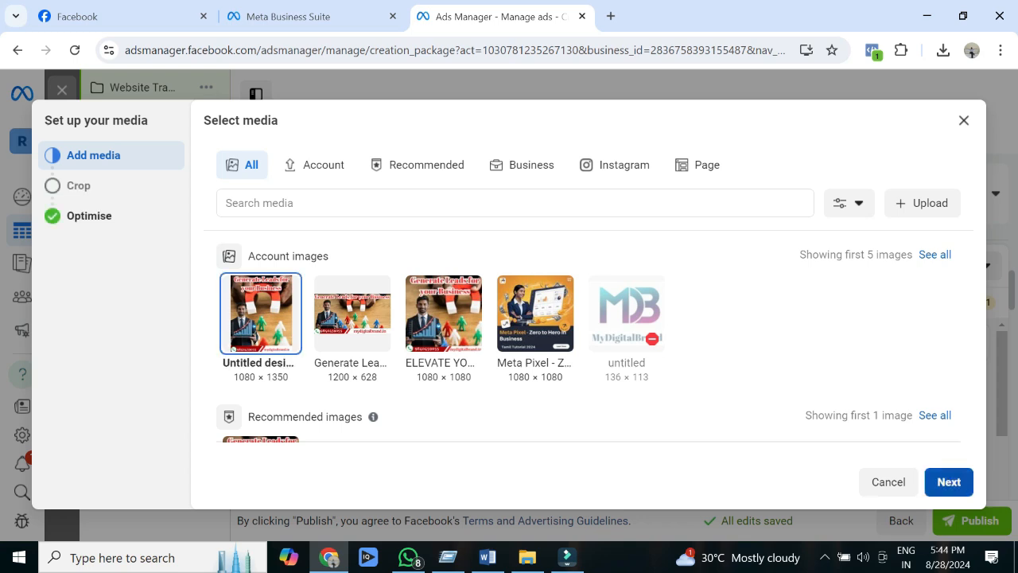
{"action": "left_click", "coordinate": [949, 482]}
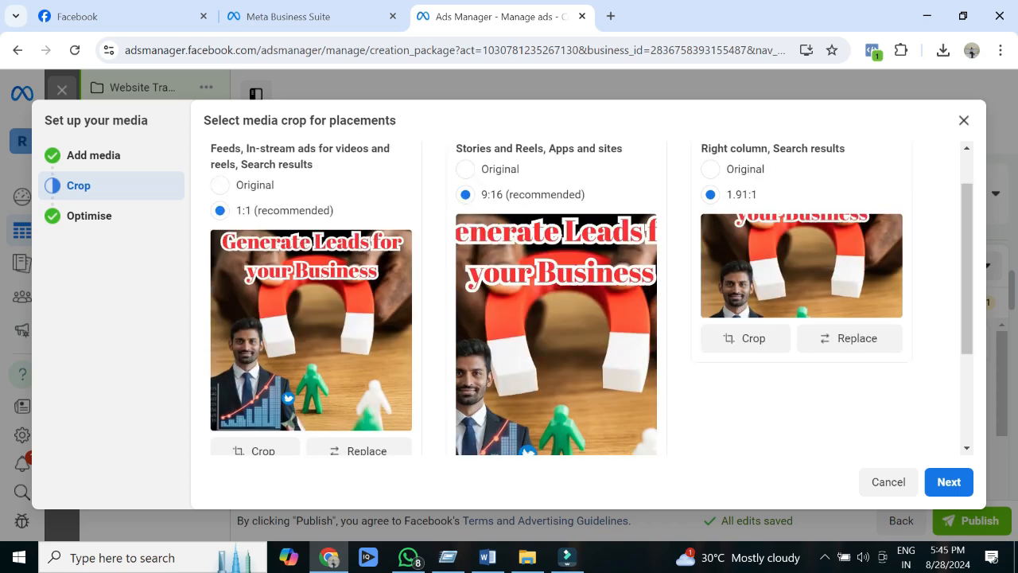
{"action": "left_click", "coordinate": [849, 338]}
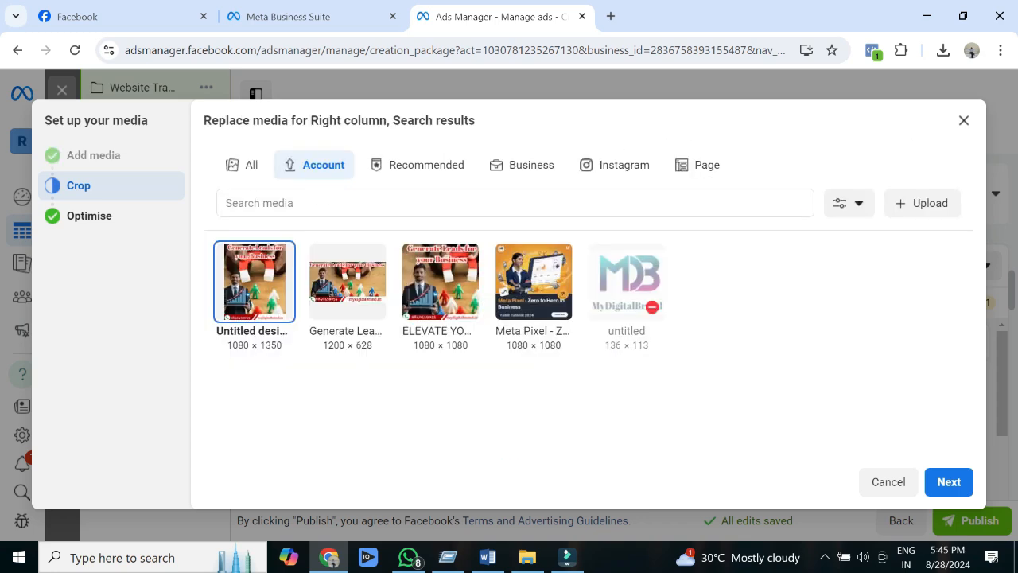
{"action": "left_click", "coordinate": [348, 282]}
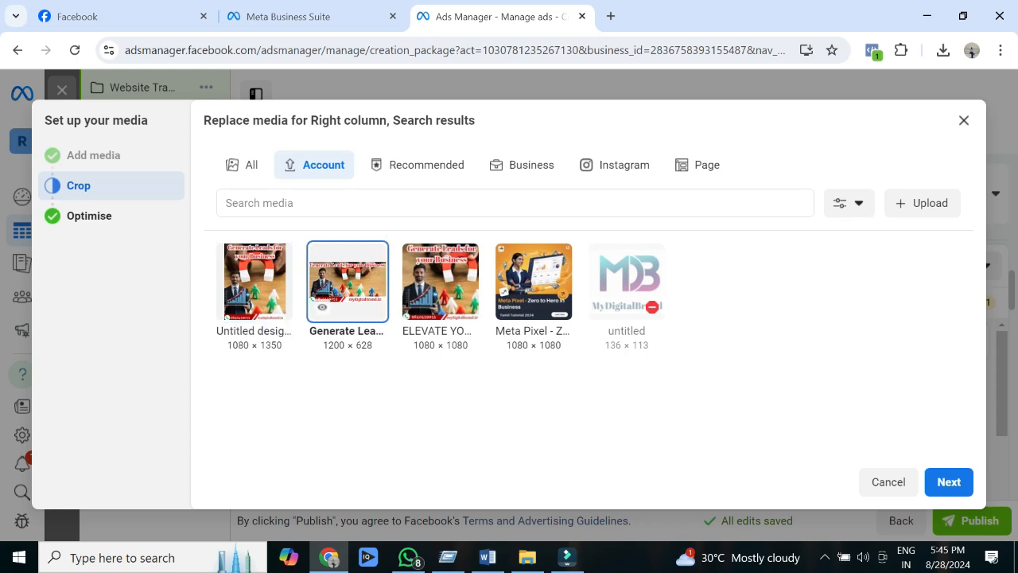
{"action": "left_click", "coordinate": [949, 481]}
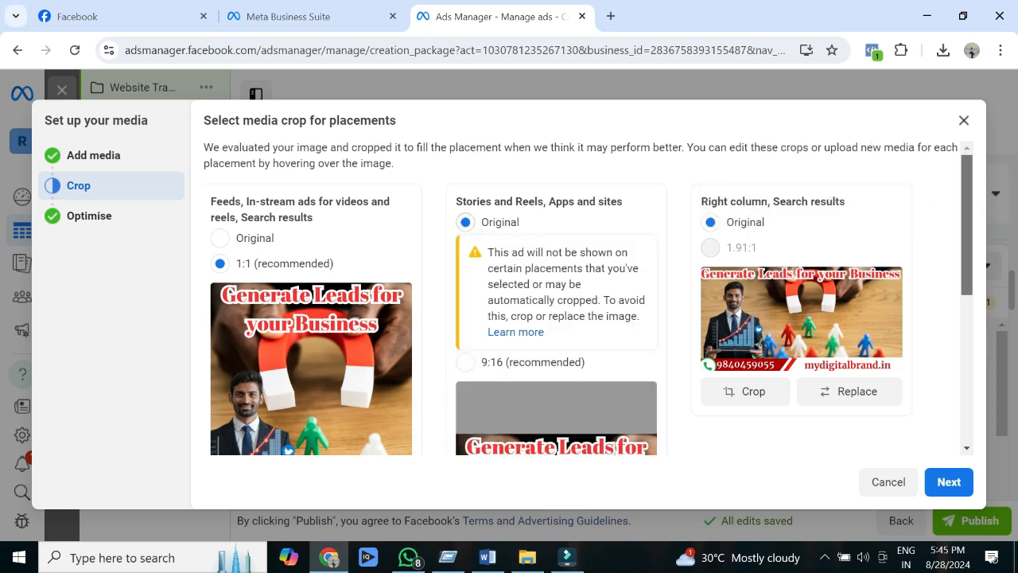
Step: Open media replacement for the Stories and Reels, Apps and sites placement and keep the 1080 × 1350 Untitled design image
{"action": "scroll", "coordinate": [466, 223], "scroll_direction": "down", "scroll_amount": 2}
{"action": "scroll", "coordinate": [557, 297], "scroll_direction": "down", "scroll_amount": 2}
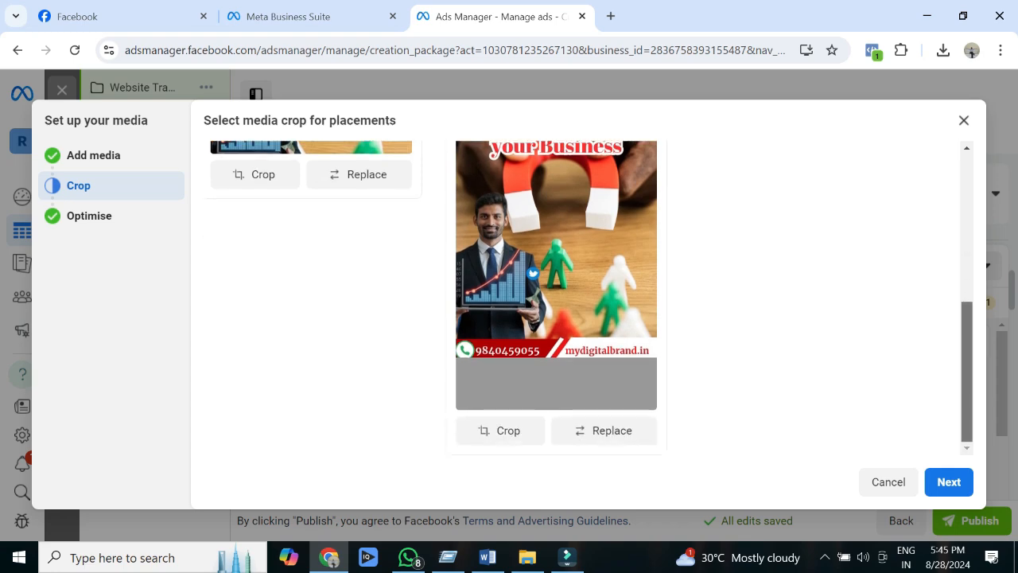
{"action": "scroll", "coordinate": [557, 297], "scroll_direction": "up", "scroll_amount": 1}
{"action": "scroll", "coordinate": [556, 297], "scroll_direction": "up", "scroll_amount": 1}
{"action": "scroll", "coordinate": [556, 298], "scroll_direction": "down", "scroll_amount": 2}
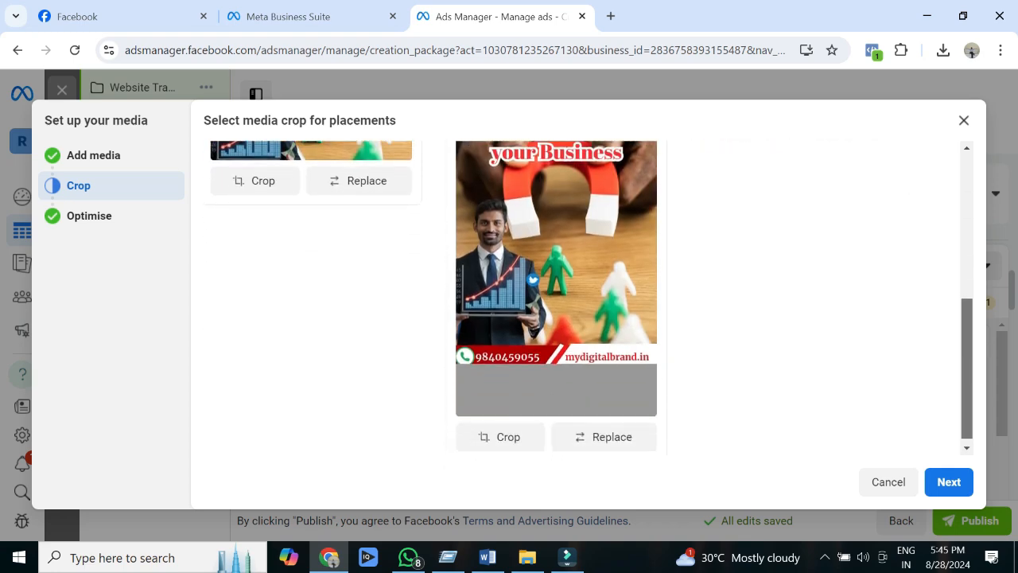
{"action": "left_click", "coordinate": [604, 430]}
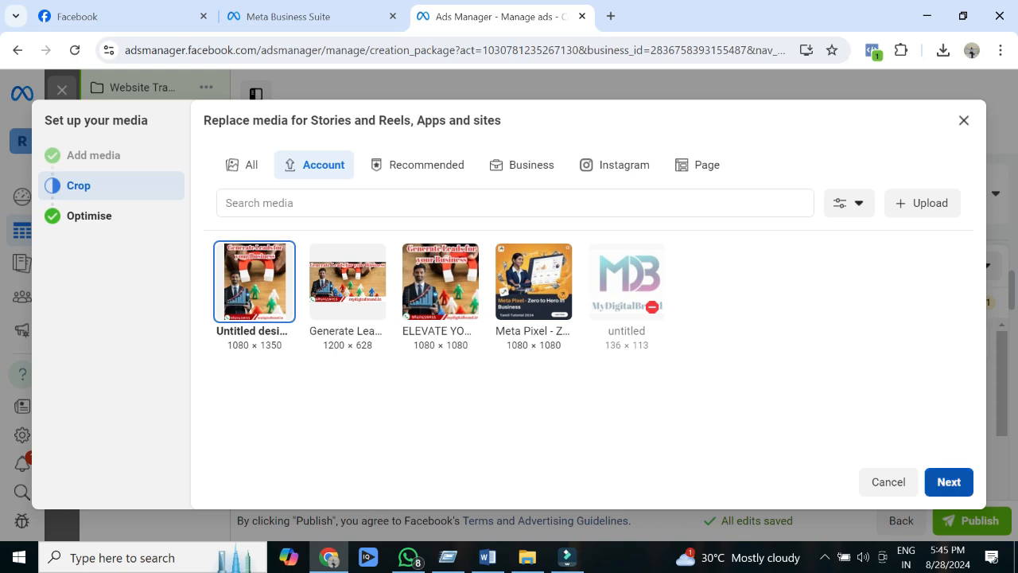
{"action": "left_click", "coordinate": [948, 481]}
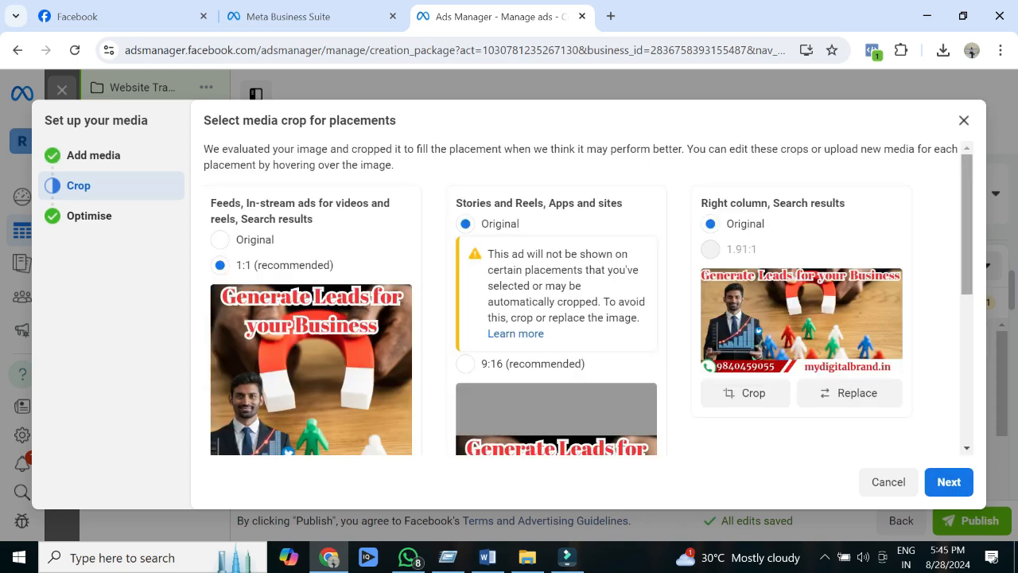
Step: Check and accept the placement crops, finish the media setup with the offered optimisations left off, and collapse the Right column, Search results placements
{"action": "scroll", "coordinate": [588, 298], "scroll_direction": "down", "scroll_amount": 1}
{"action": "scroll", "coordinate": [589, 298], "scroll_direction": "down", "scroll_amount": 3}
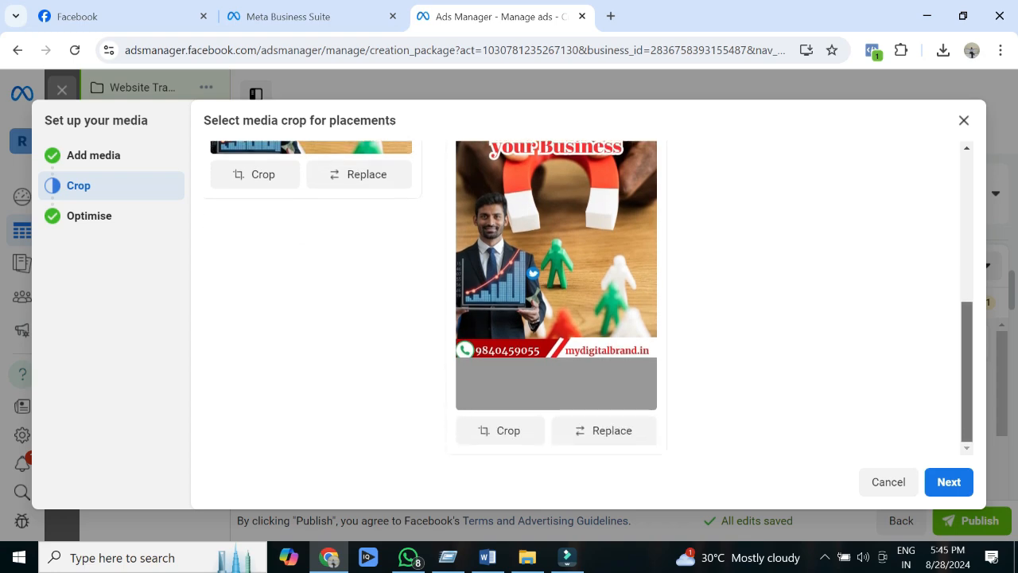
{"action": "scroll", "coordinate": [588, 297], "scroll_direction": "up", "scroll_amount": 1}
{"action": "scroll", "coordinate": [589, 297], "scroll_direction": "up", "scroll_amount": 1}
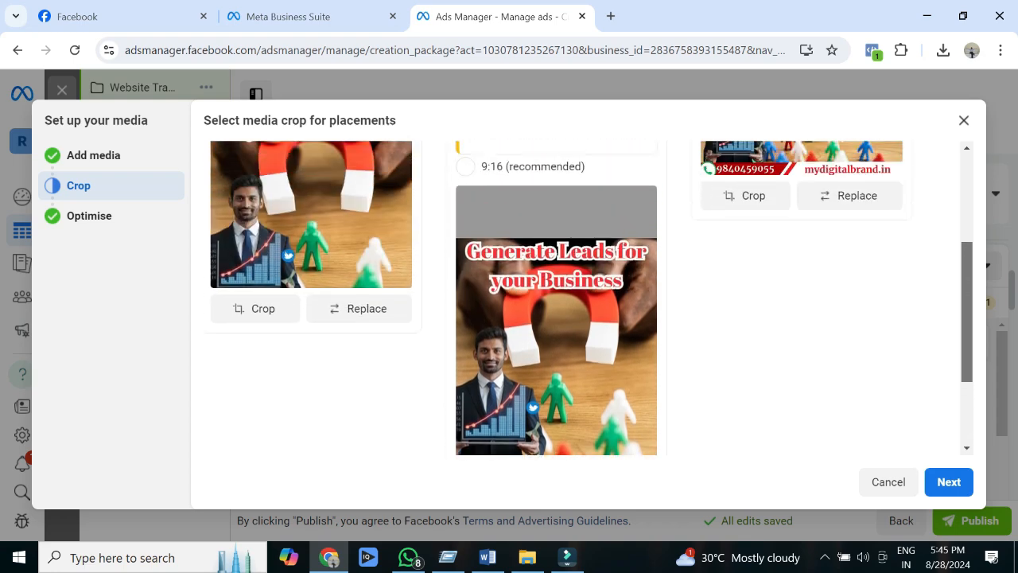
{"action": "scroll", "coordinate": [588, 297], "scroll_direction": "up", "scroll_amount": 2}
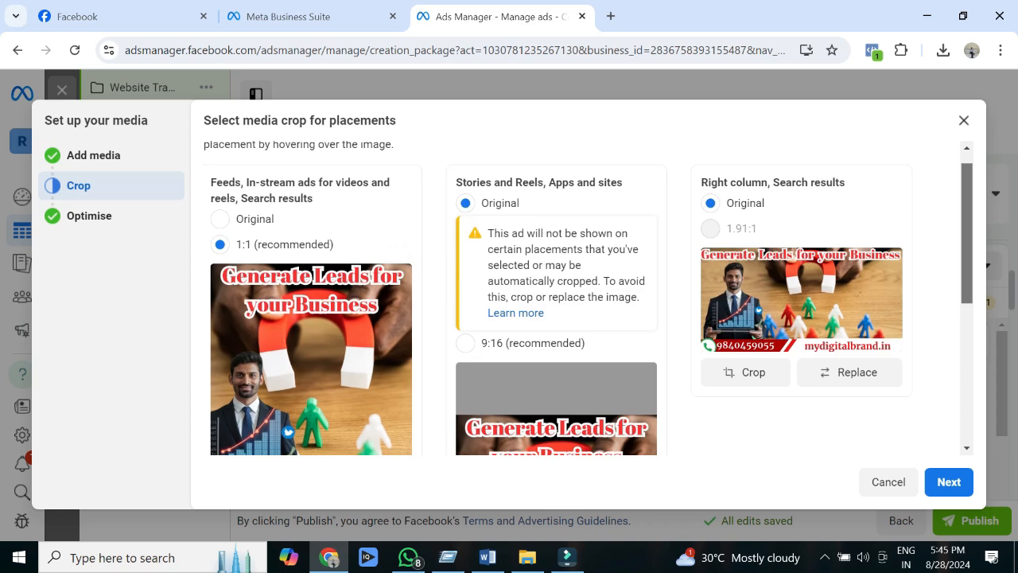
{"action": "scroll", "coordinate": [588, 297], "scroll_direction": "down", "scroll_amount": 5}
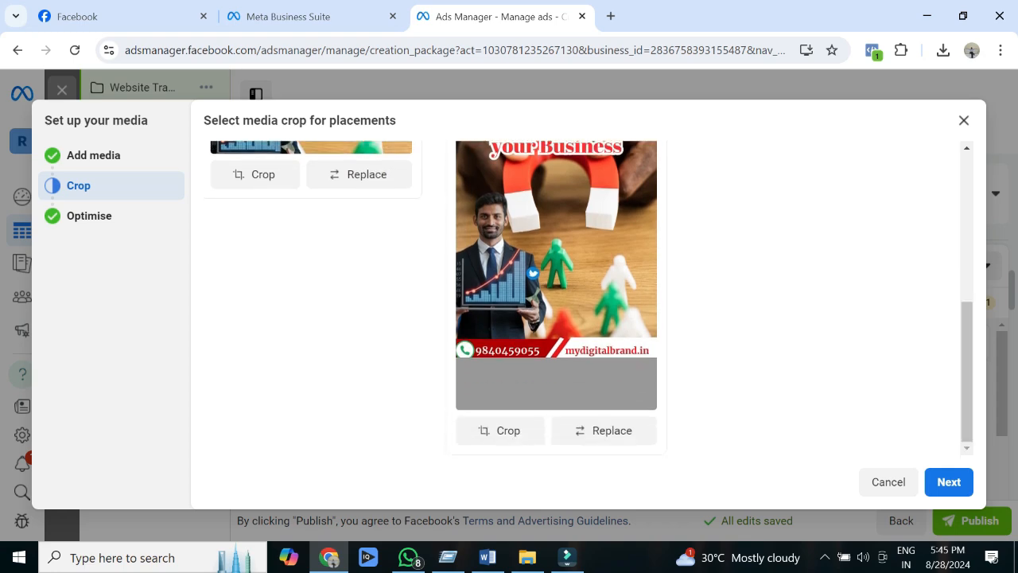
{"action": "left_click", "coordinate": [949, 481]}
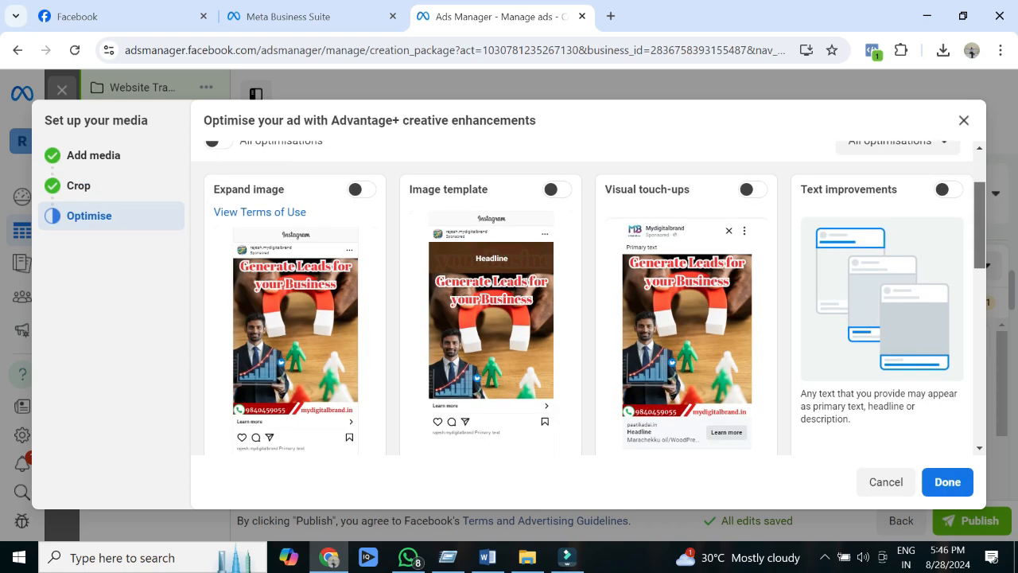
{"action": "left_click_drag", "start_coordinate": [980, 225], "coordinate": [980, 229]}
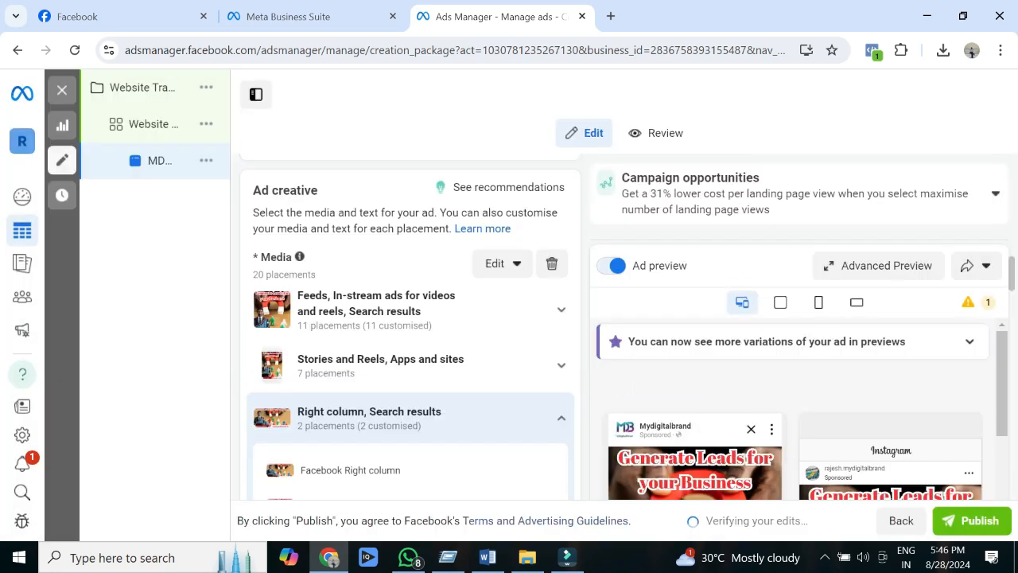
{"action": "left_click", "coordinate": [561, 418]}
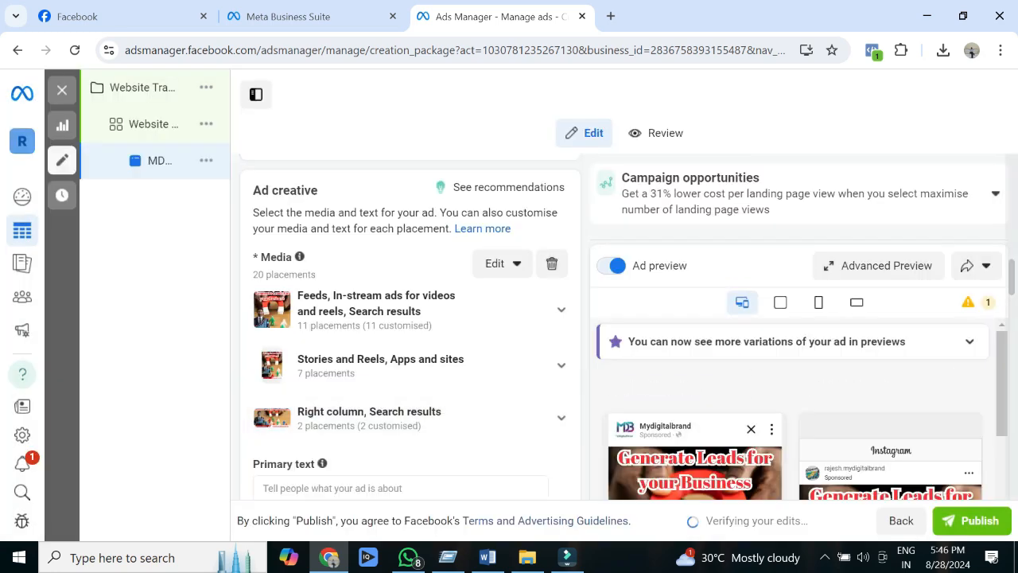
Step: Enter "Generate Leads for Your Business" as the ad's primary text
{"action": "scroll", "coordinate": [410, 326], "scroll_direction": "down", "scroll_amount": 3}
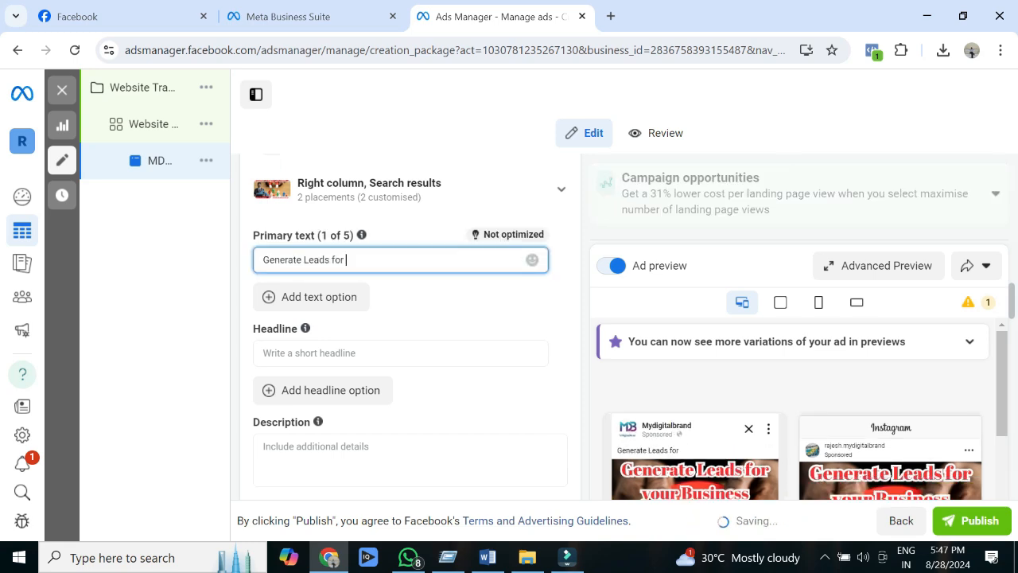
{"action": "type", "text": "Your"}
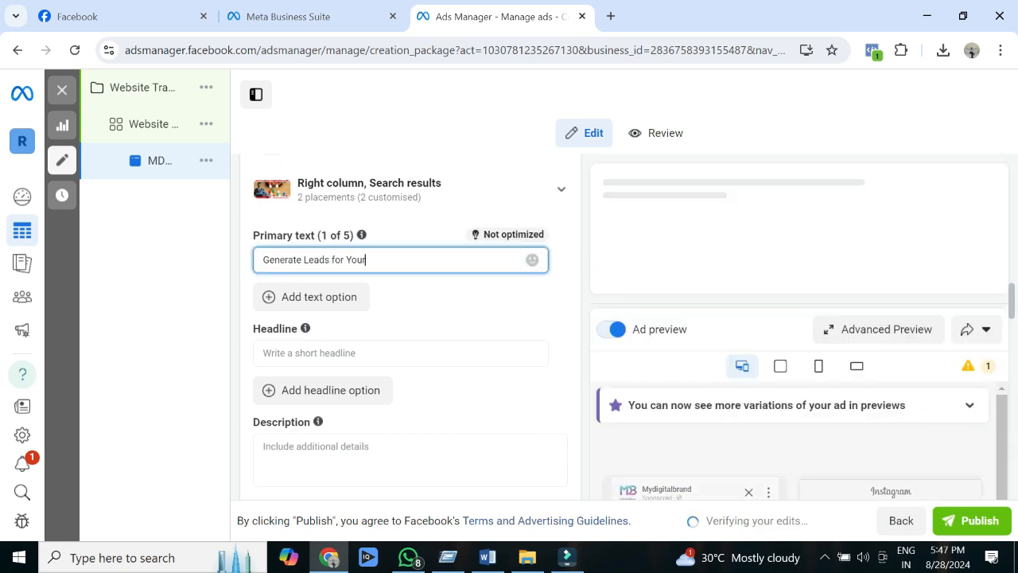
{"action": "type", "text": " usine"}
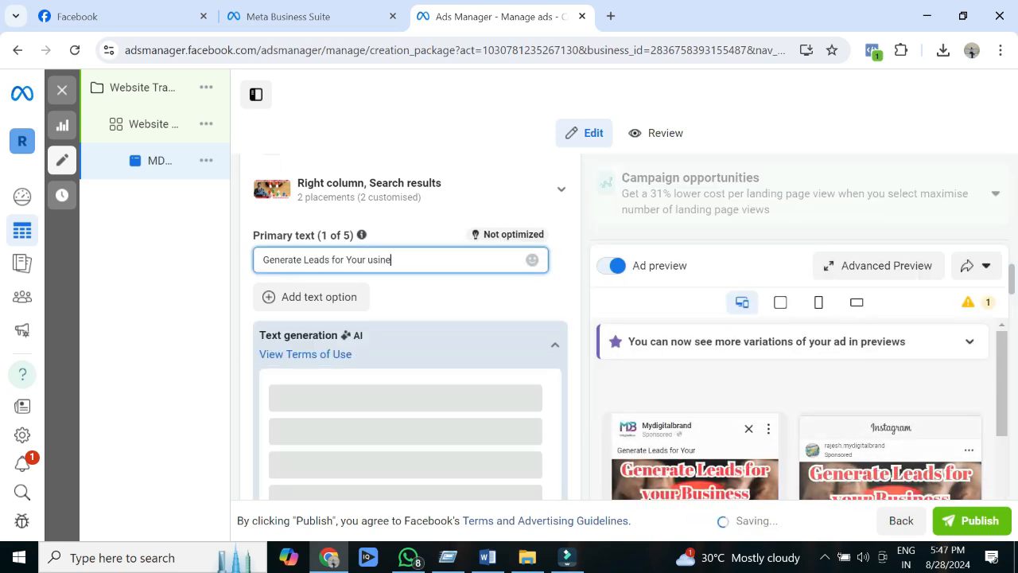
{"action": "type", "text": "ss"}
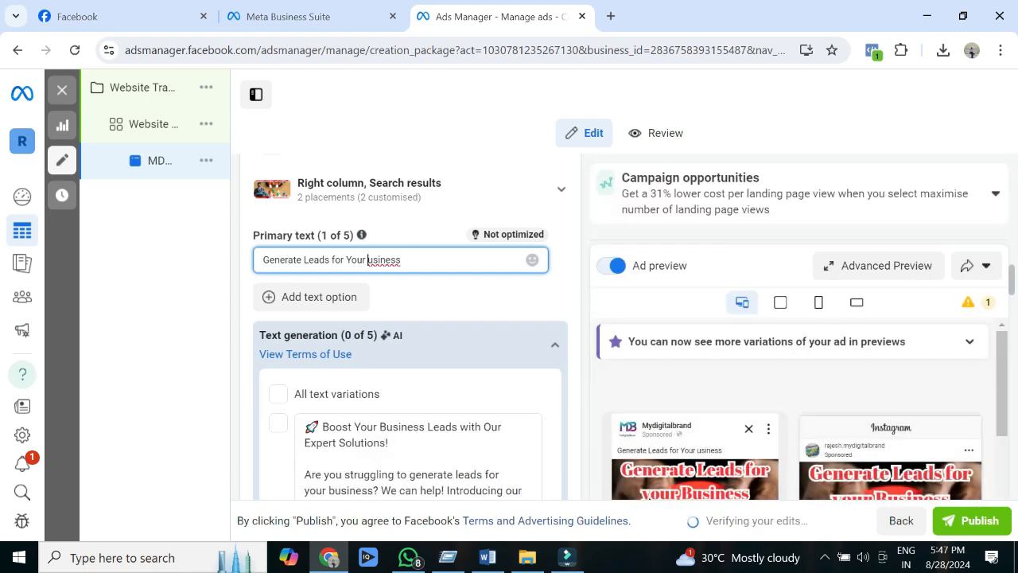
{"action": "type", "text": "B"}
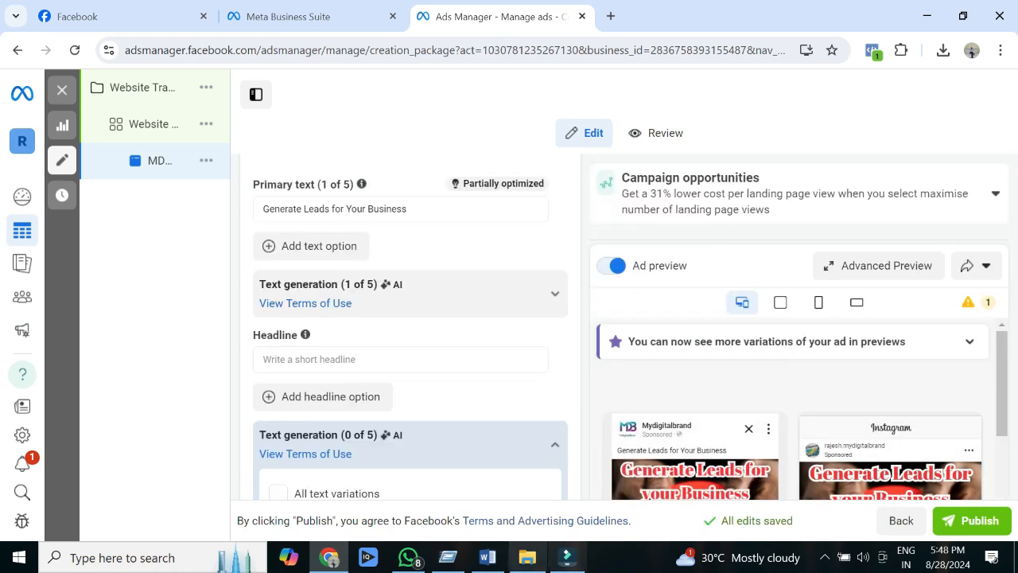
Step: Copy "Turn Visitors into Leads – Seamlessly with MyDigitalBrand!" from the Word document into the ad's Headline and select all generated headline variations
{"action": "left_click", "coordinate": [488, 556]}
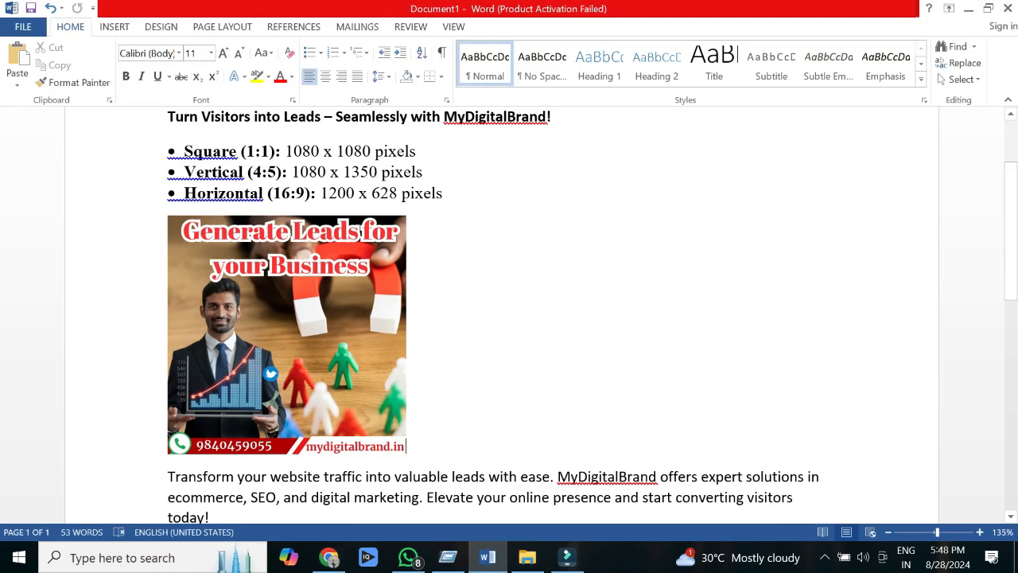
{"action": "left_click_drag", "start_coordinate": [551, 117], "coordinate": [168, 117]}
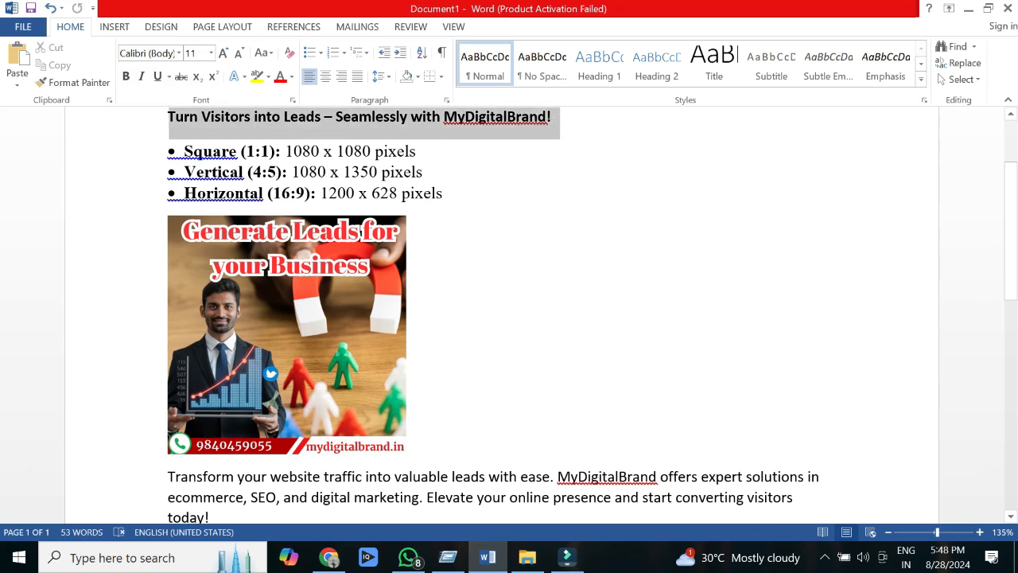
{"action": "key", "text": "ctrl+c"}
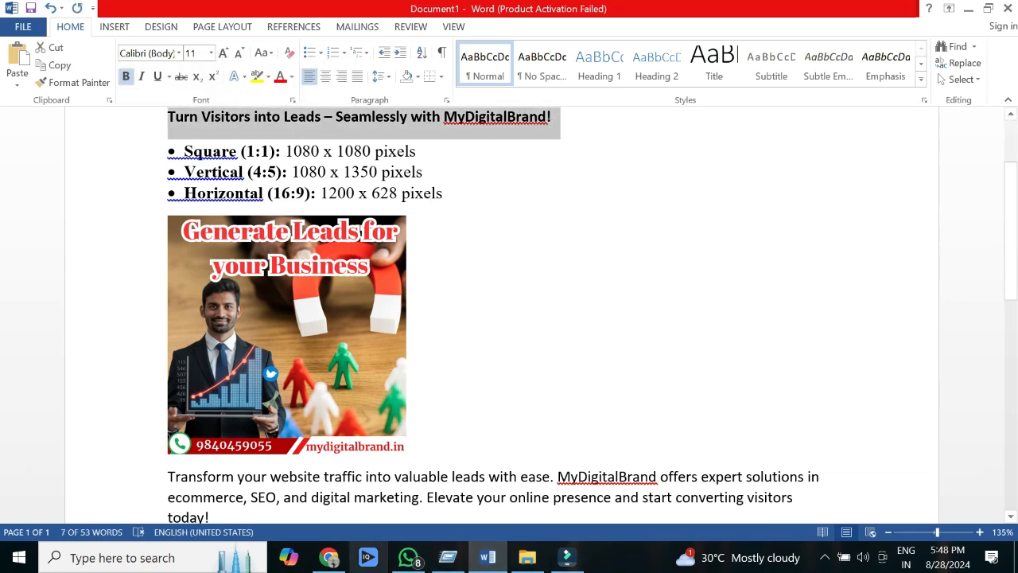
{"action": "left_click", "coordinate": [328, 556]}
{"action": "left_click", "coordinate": [358, 359]}
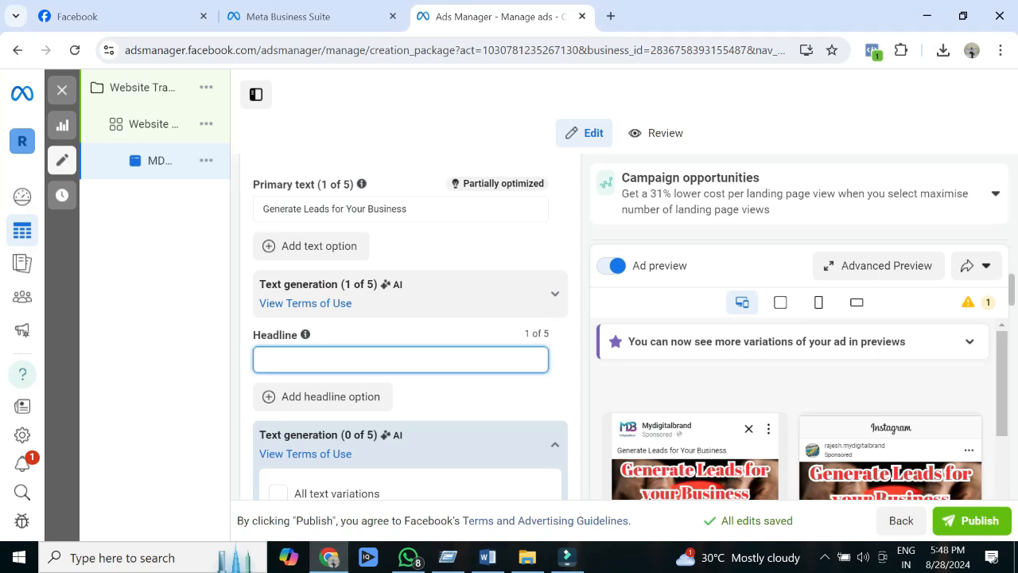
{"action": "key", "text": "ctrl+v"}
{"action": "left_click", "coordinate": [279, 493]}
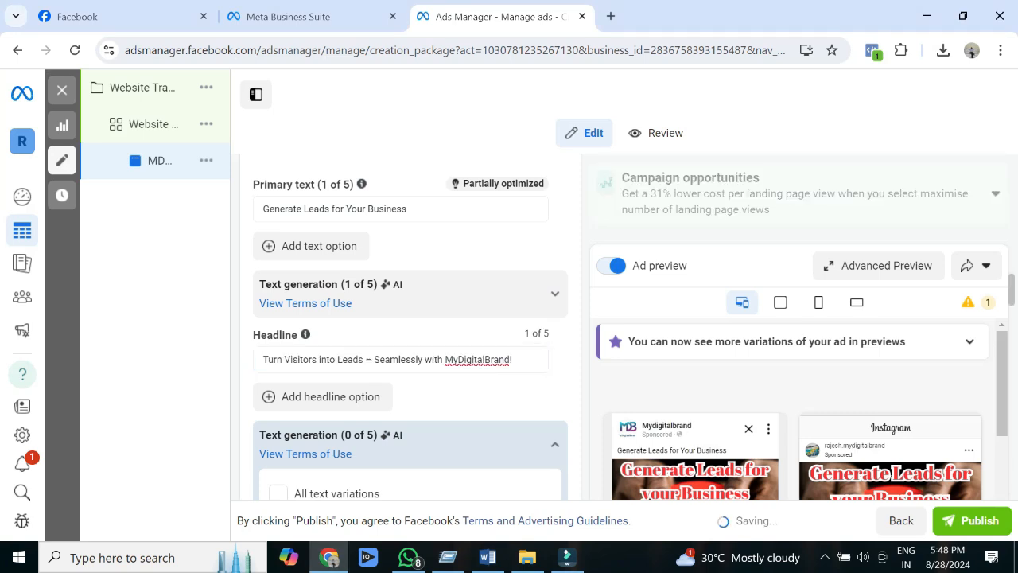
Step: Copy the paragraph beginning "Transform your website traffic into valuable leads with ease" from the Word document into the ad's Description
{"action": "scroll", "coordinate": [411, 334], "scroll_direction": "down", "scroll_amount": 3}
{"action": "left_click", "coordinate": [411, 284]}
{"action": "left_click", "coordinate": [488, 557]}
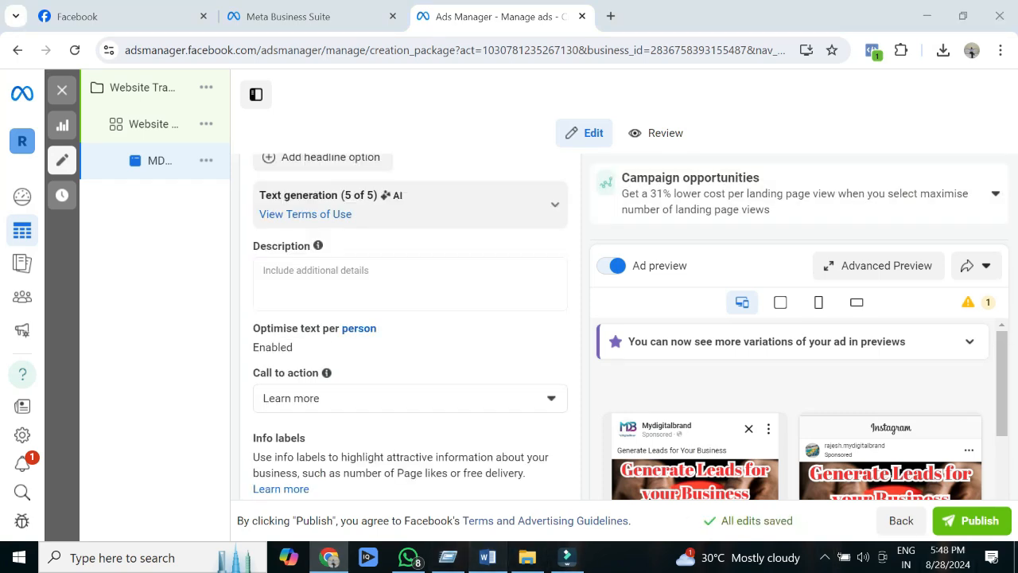
{"action": "scroll", "coordinate": [509, 318], "scroll_direction": "down", "scroll_amount": 3}
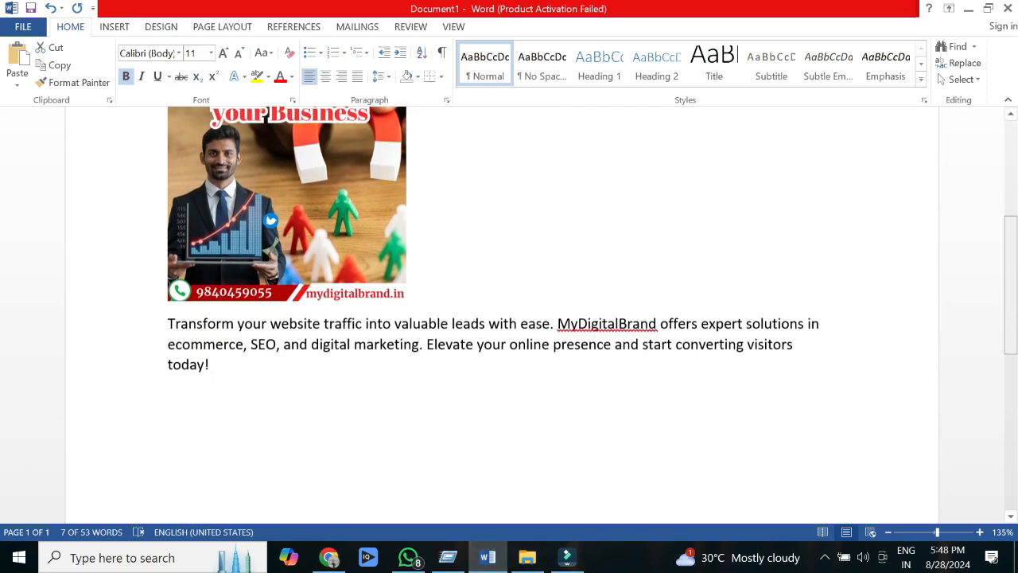
{"action": "left_click_drag", "start_coordinate": [210, 354], "coordinate": [167, 314]}
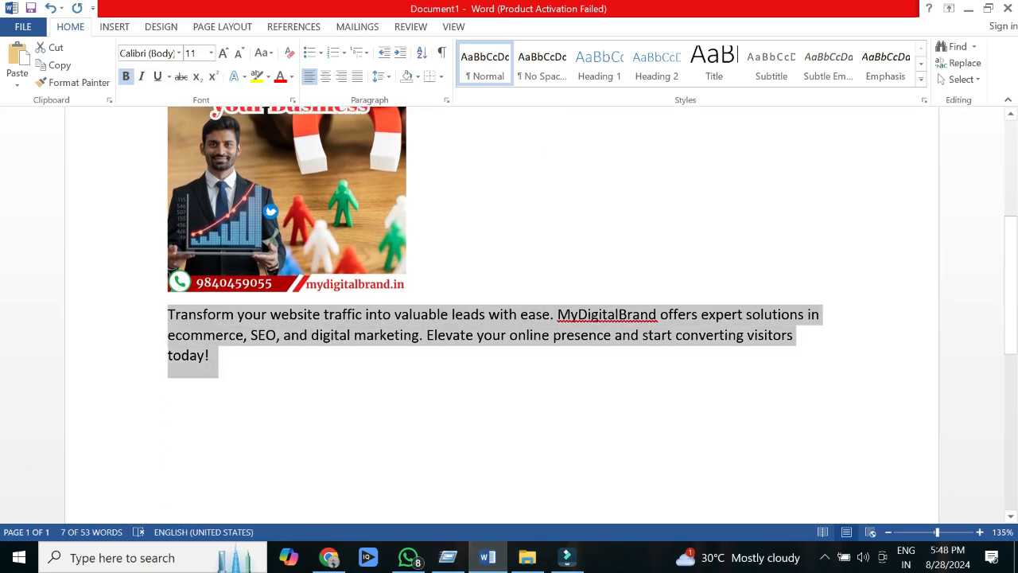
{"action": "right_click", "coordinate": [236, 334]}
{"action": "left_click", "coordinate": [270, 119]}
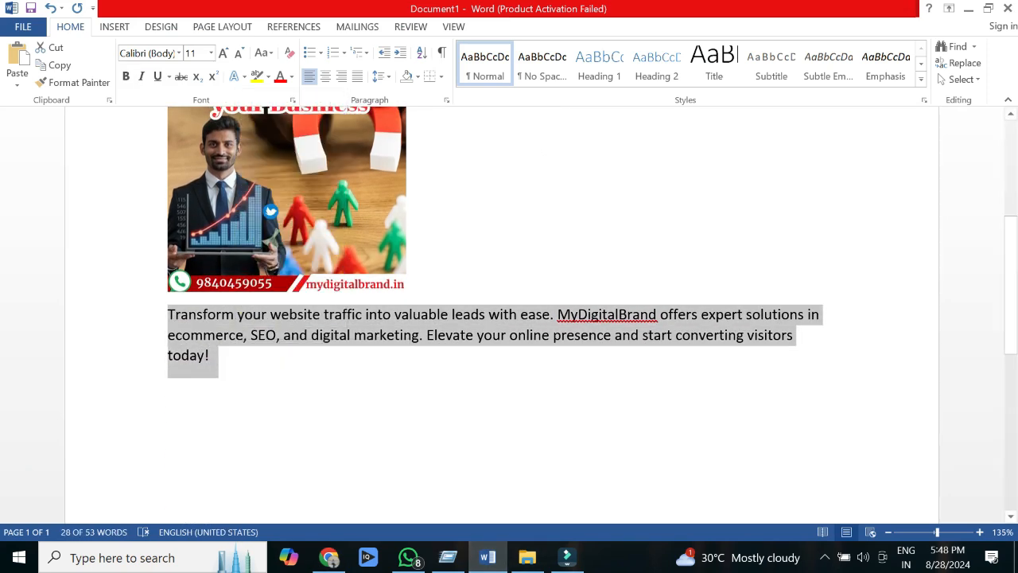
{"action": "left_click", "coordinate": [329, 557]}
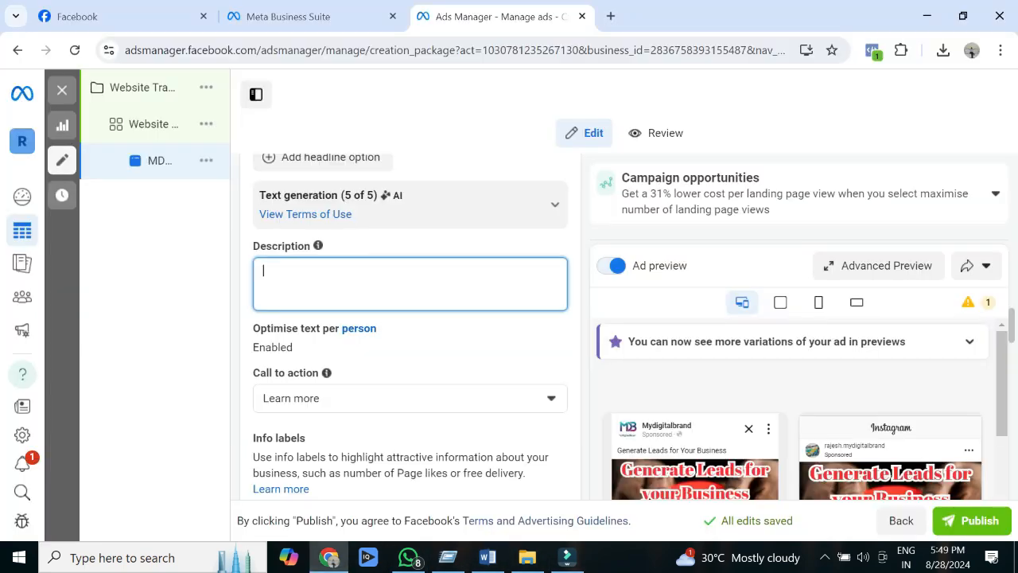
{"action": "key", "text": "ctrl+v"}
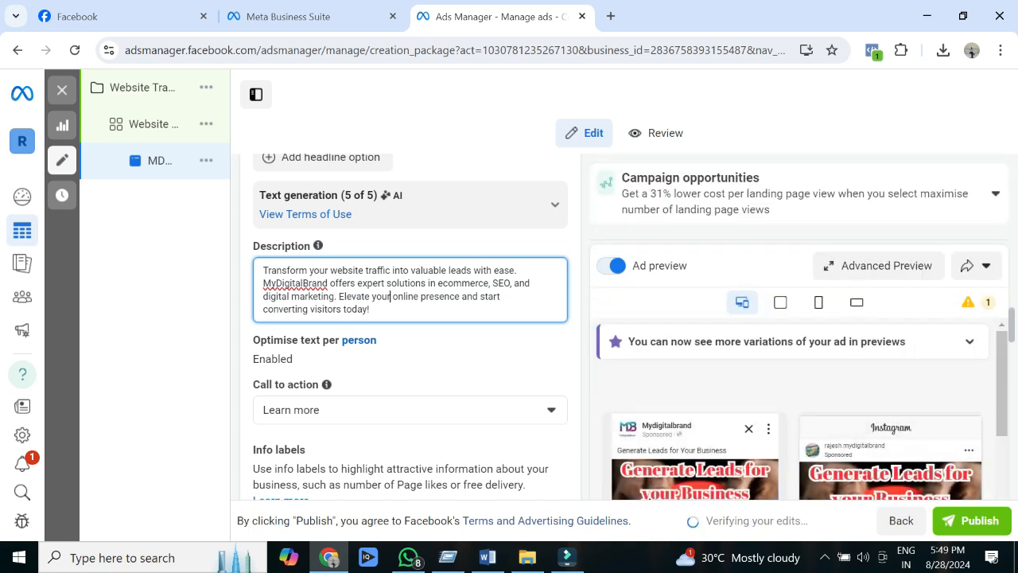
Step: Choose Learn more as the ad's call to action
{"action": "scroll", "coordinate": [409, 254], "scroll_direction": "down", "scroll_amount": 2}
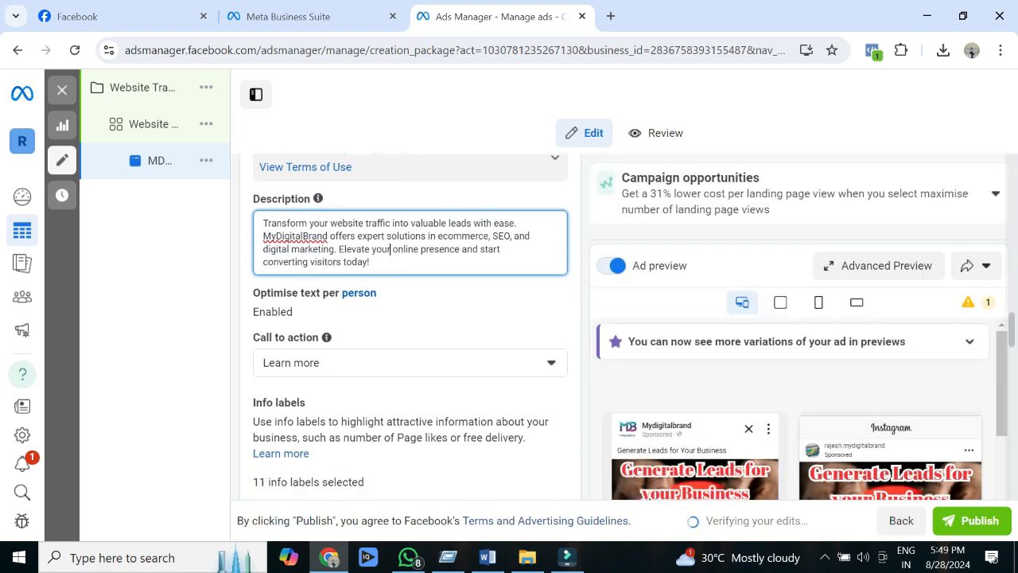
{"action": "left_click", "coordinate": [409, 252]}
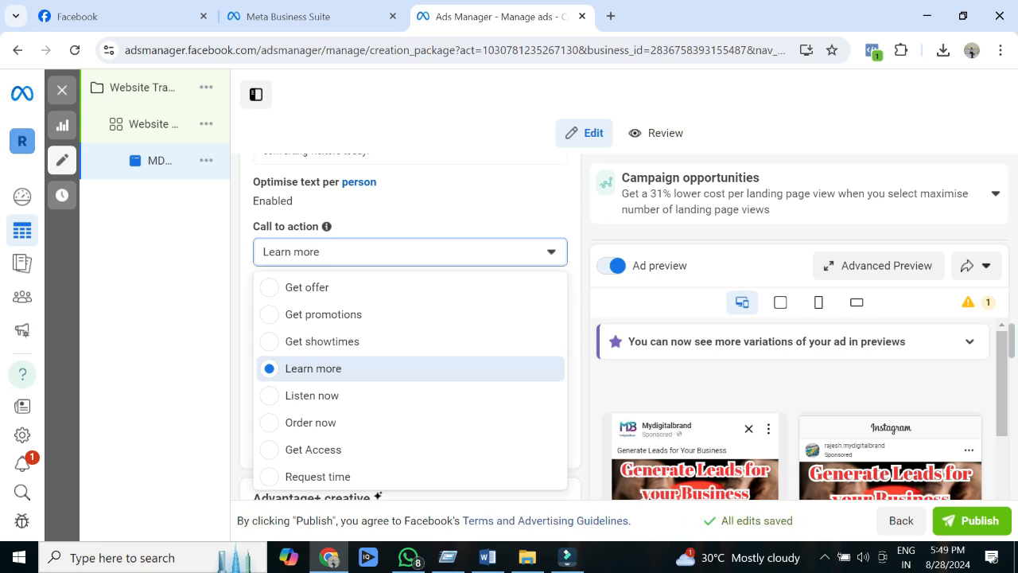
{"action": "left_click", "coordinate": [313, 369]}
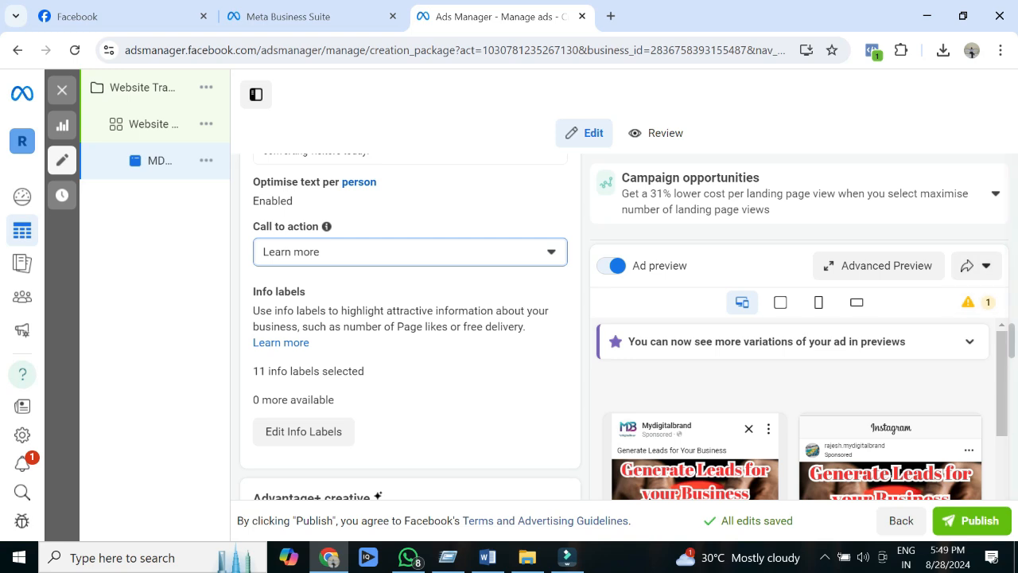
{"action": "scroll", "coordinate": [410, 326], "scroll_direction": "down", "scroll_amount": 3}
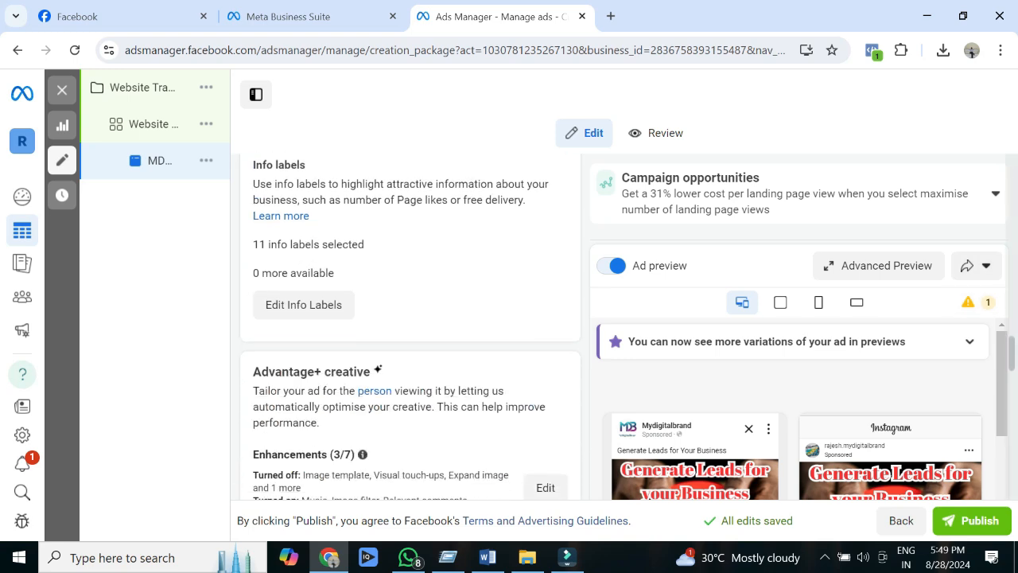
{"action": "scroll", "coordinate": [411, 326], "scroll_direction": "down", "scroll_amount": 2}
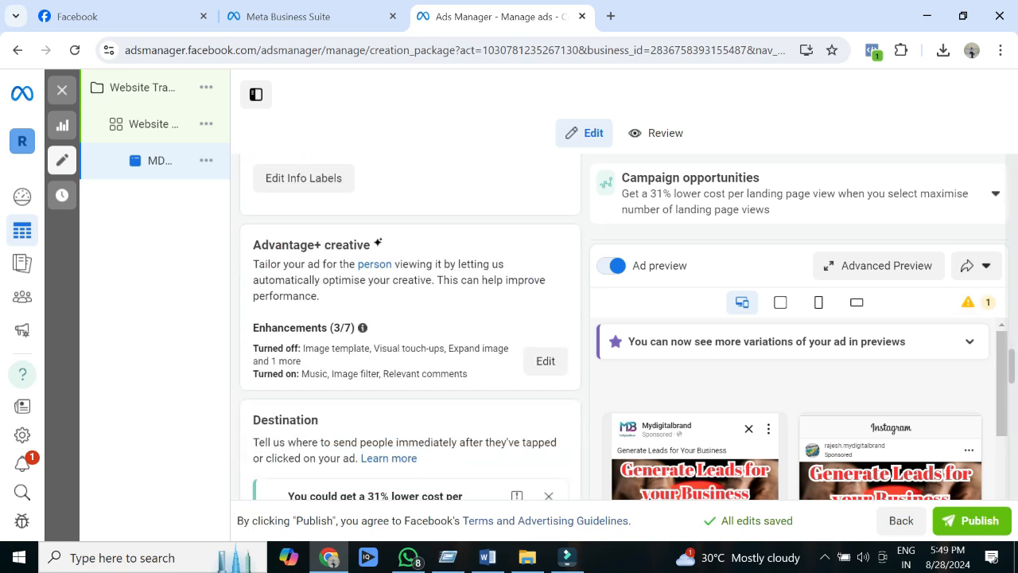
{"action": "scroll", "coordinate": [410, 326], "scroll_direction": "down", "scroll_amount": 2}
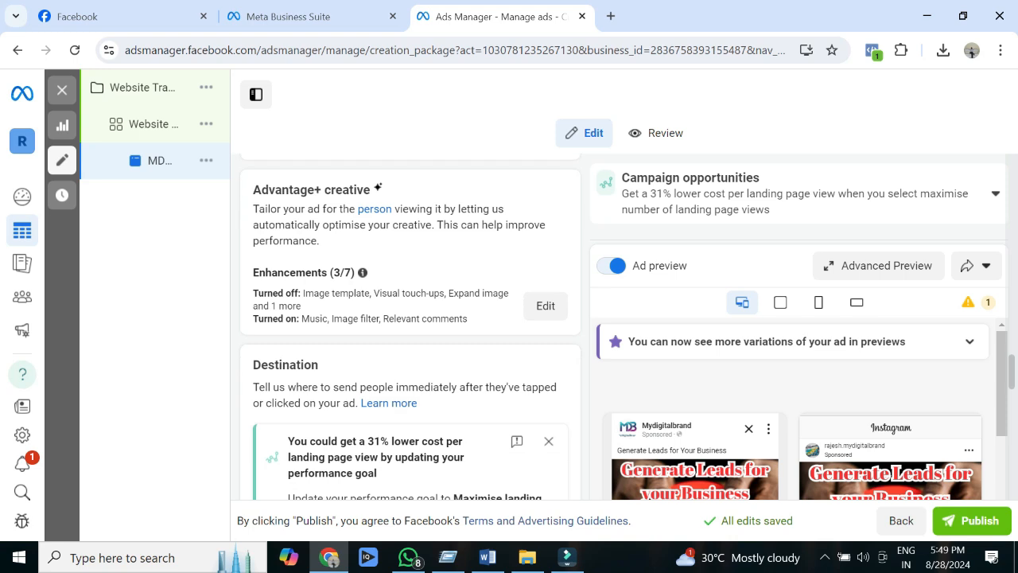
{"action": "scroll", "coordinate": [410, 326], "scroll_direction": "down", "scroll_amount": 3}
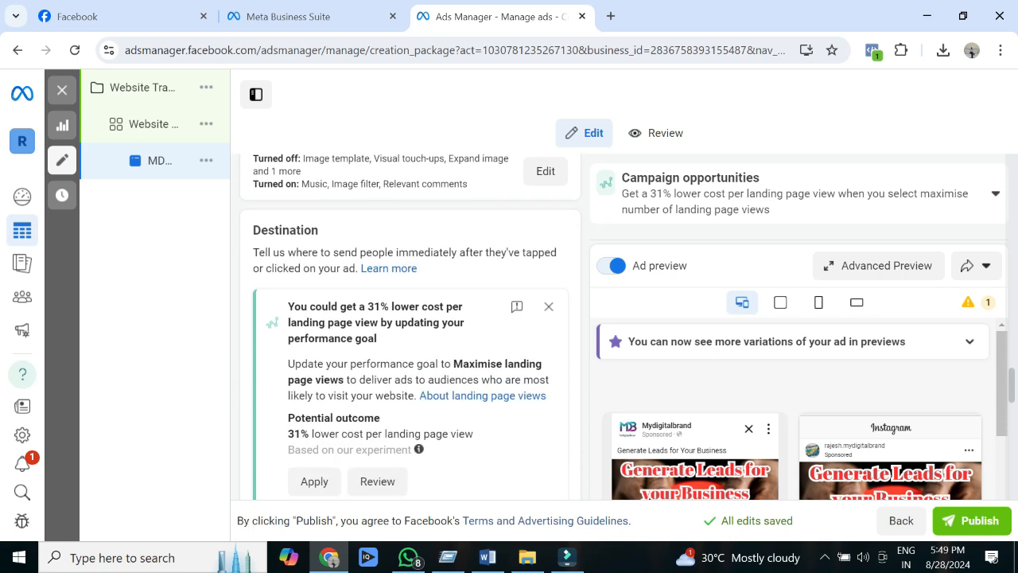
{"action": "scroll", "coordinate": [411, 326], "scroll_direction": "down", "scroll_amount": 1}
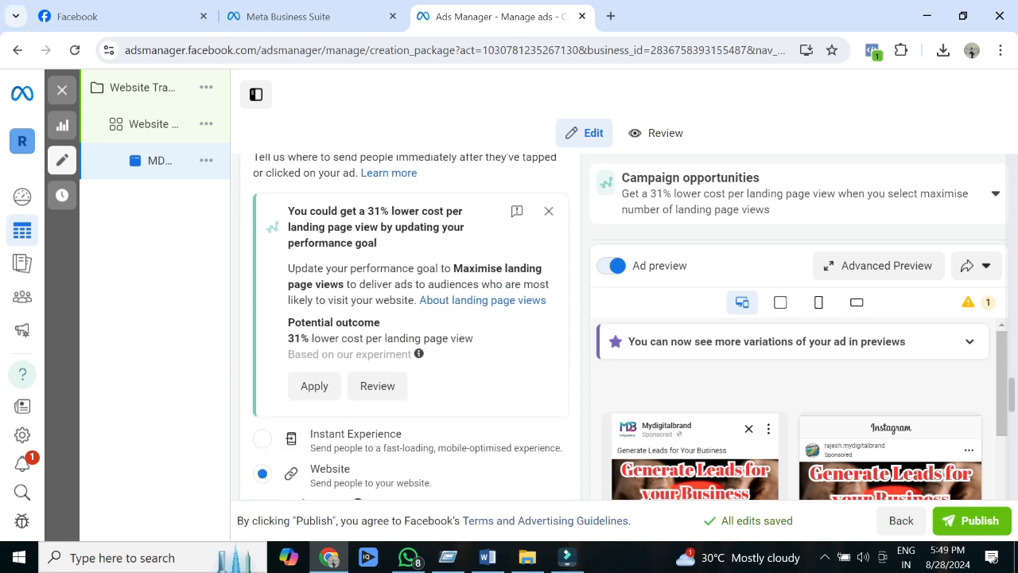
{"action": "scroll", "coordinate": [411, 326], "scroll_direction": "down", "scroll_amount": 3}
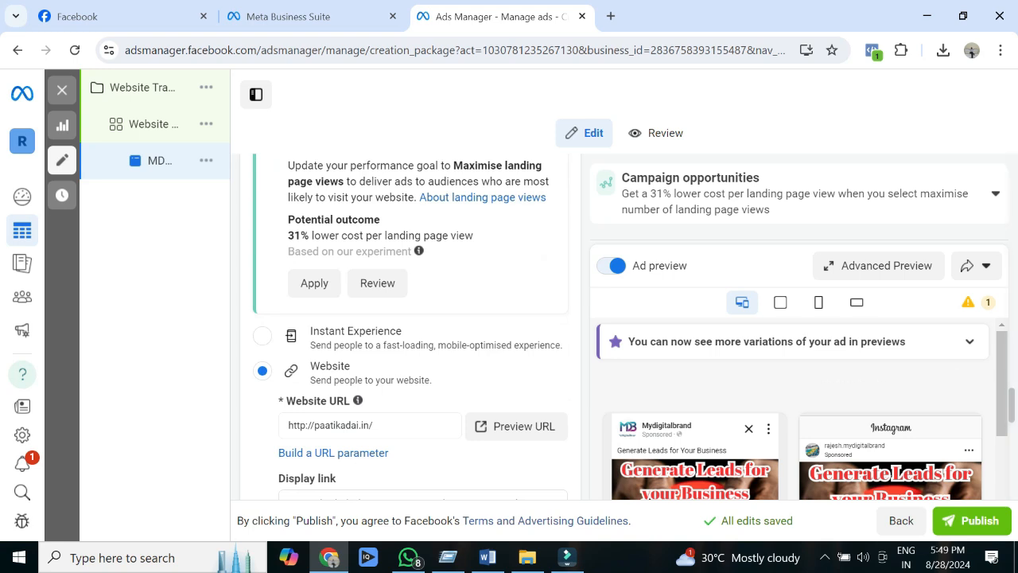
{"action": "left_click", "coordinate": [375, 426]}
{"action": "key", "text": "ctrl+a"}
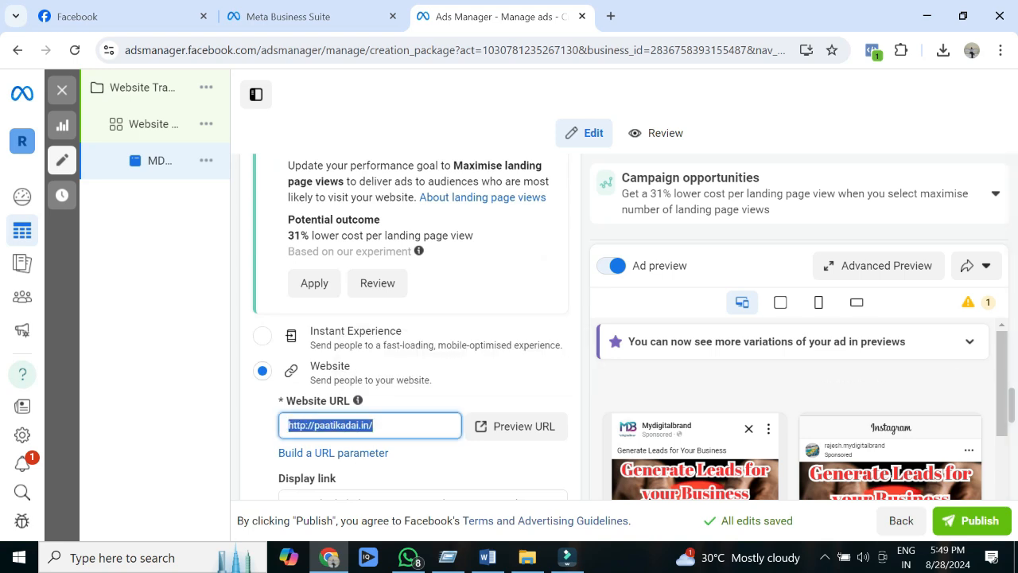
{"action": "type", "text": "https://mydi"}
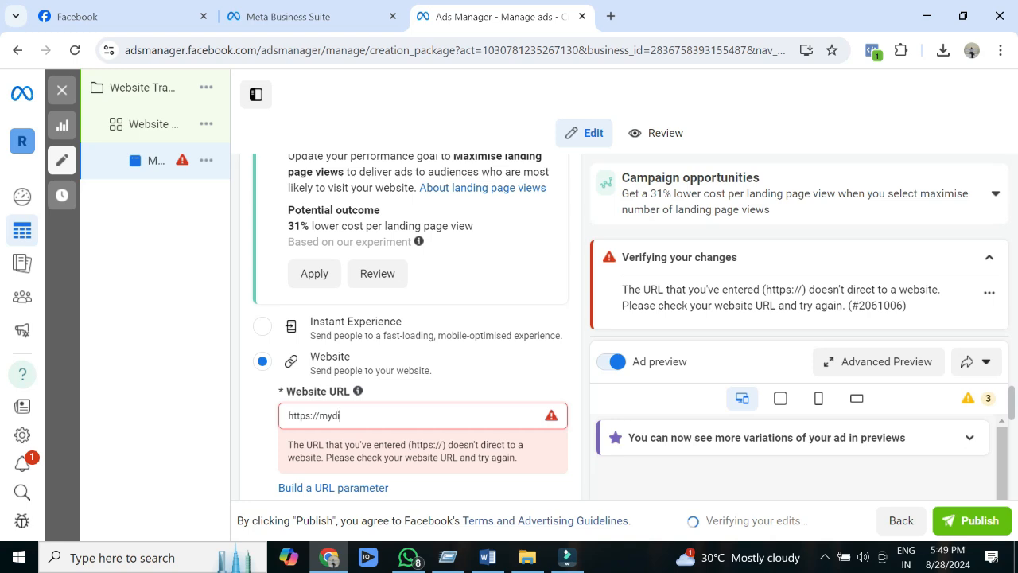
{"action": "type", "text": "gitalbrand"}
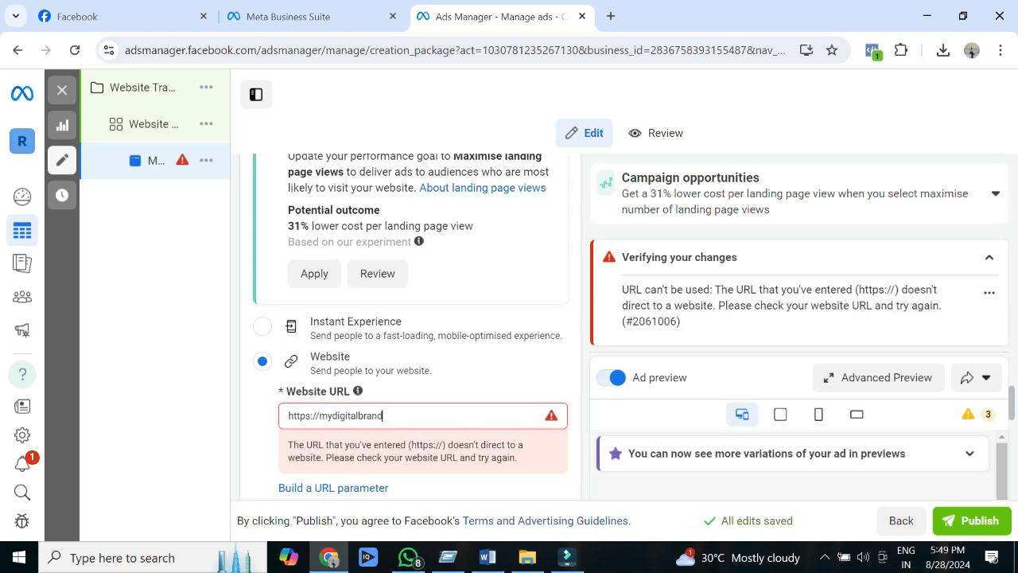
{"action": "type", "text": ".in"}
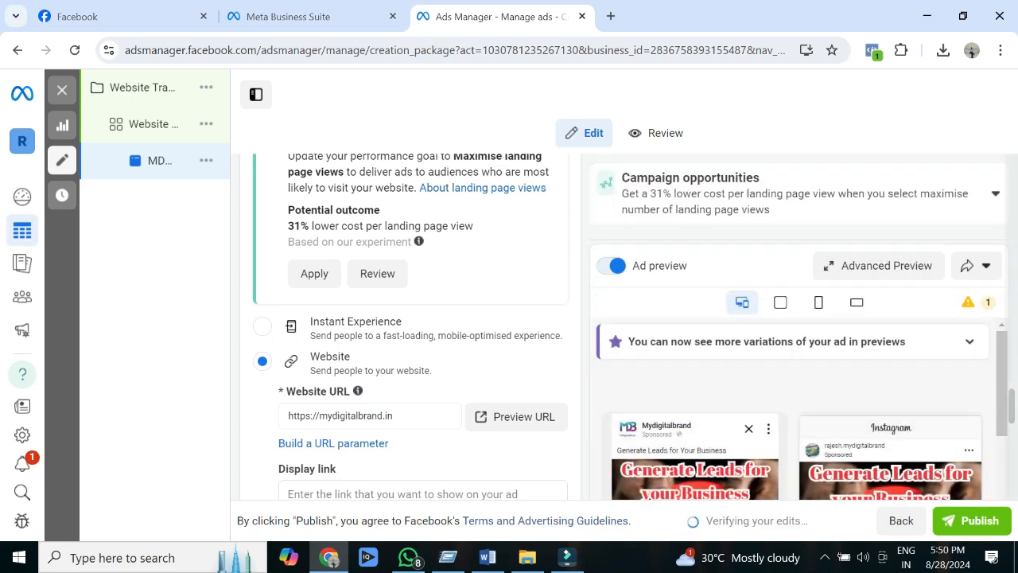
Step: Examine the remaining website destination options, including display link, call button and pop-up form extension
{"action": "scroll", "coordinate": [410, 326], "scroll_direction": "down", "scroll_amount": 3}
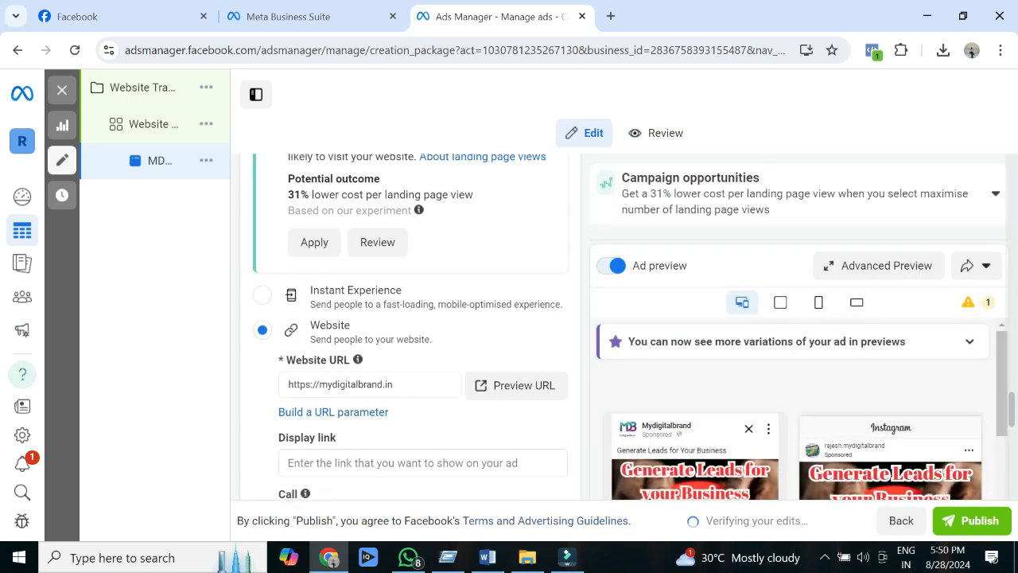
{"action": "scroll", "coordinate": [410, 326], "scroll_direction": "down", "scroll_amount": 2}
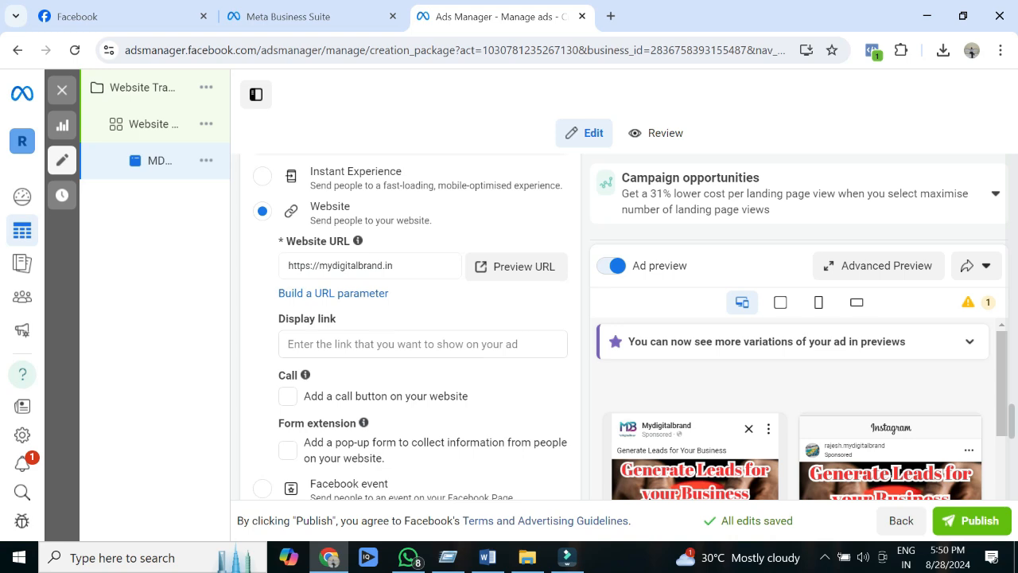
{"action": "scroll", "coordinate": [410, 326], "scroll_direction": "down", "scroll_amount": 1}
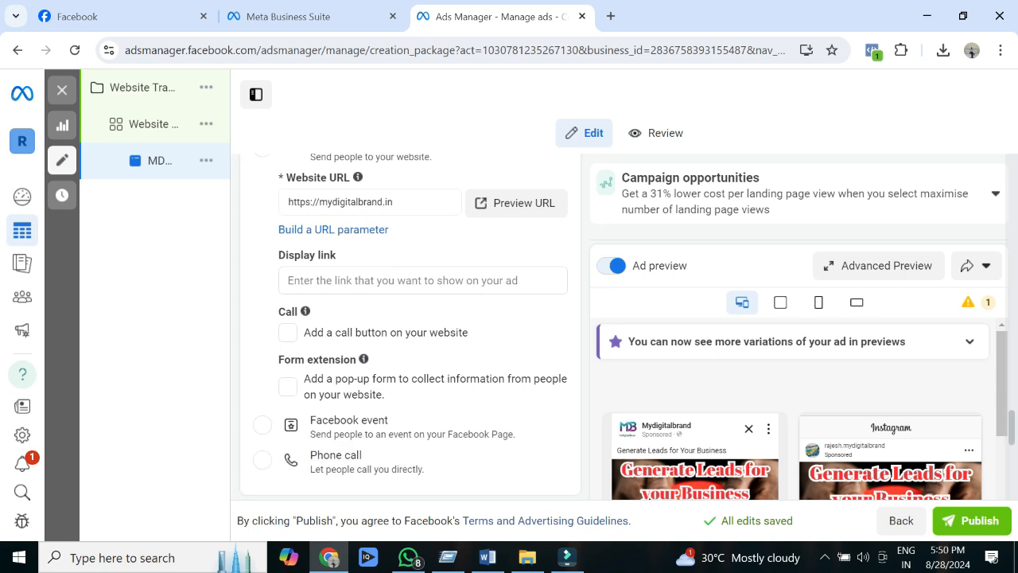
{"action": "scroll", "coordinate": [410, 326], "scroll_direction": "down", "scroll_amount": 1}
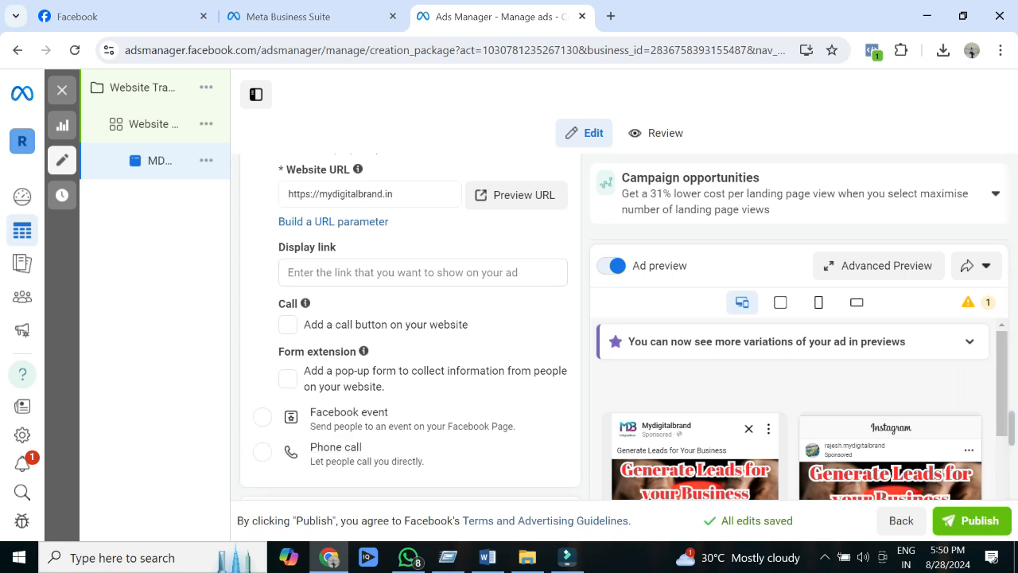
{"action": "left_click_drag", "start_coordinate": [278, 351], "coordinate": [358, 351]}
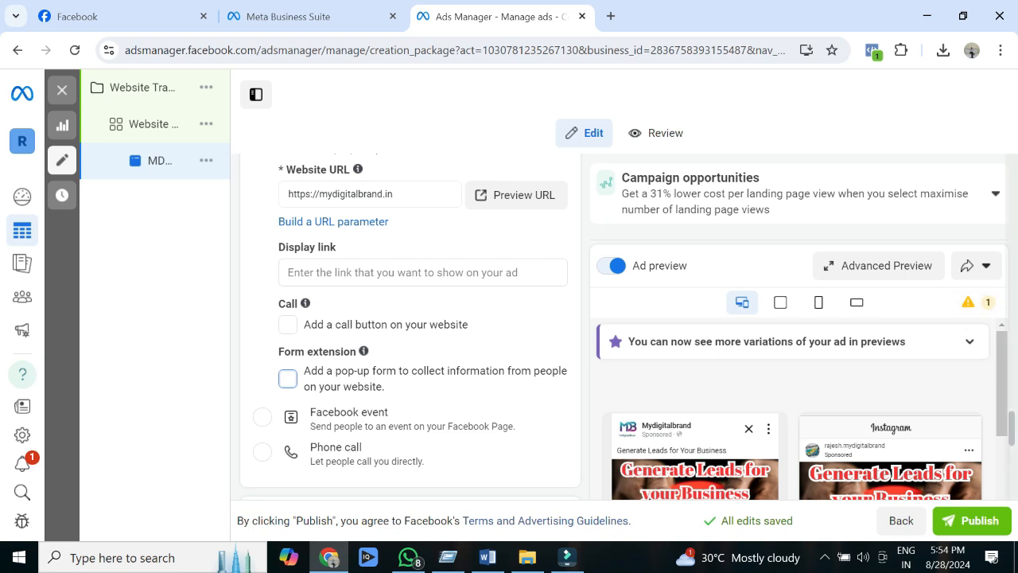
{"action": "scroll", "coordinate": [410, 326], "scroll_direction": "down", "scroll_amount": 3}
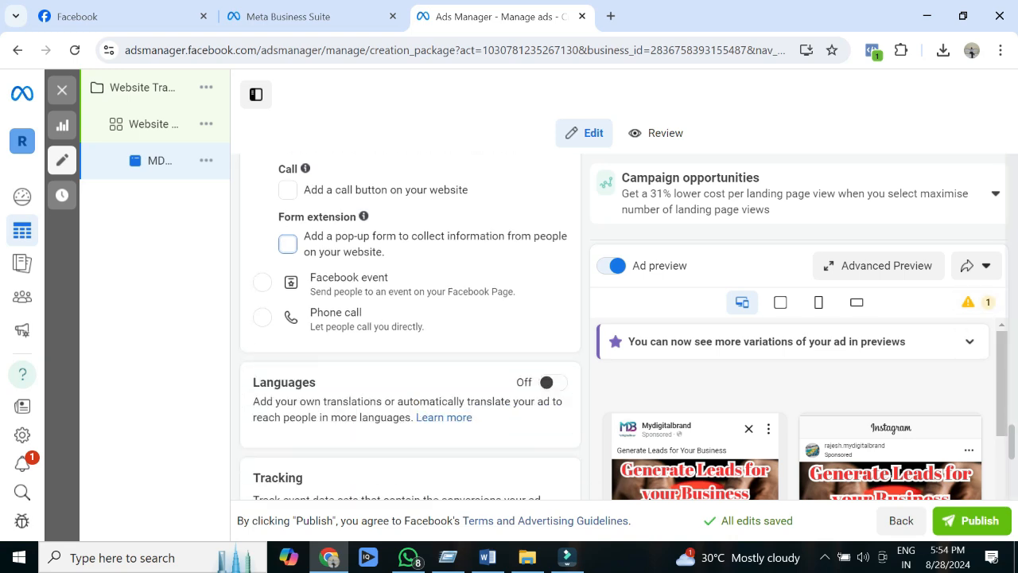
{"action": "scroll", "coordinate": [411, 326], "scroll_direction": "up", "scroll_amount": 2}
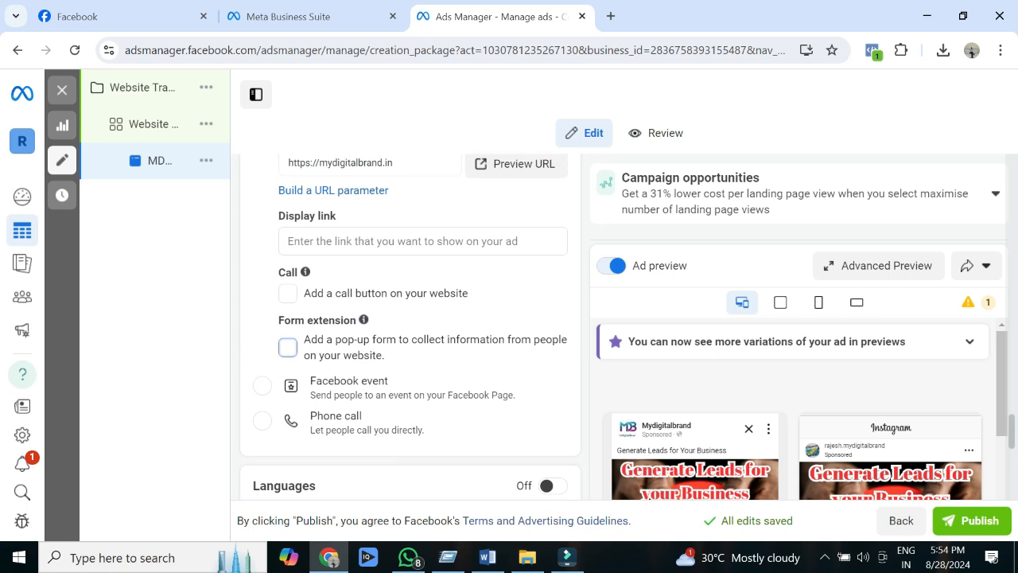
{"action": "scroll", "coordinate": [410, 328], "scroll_direction": "up", "scroll_amount": 1}
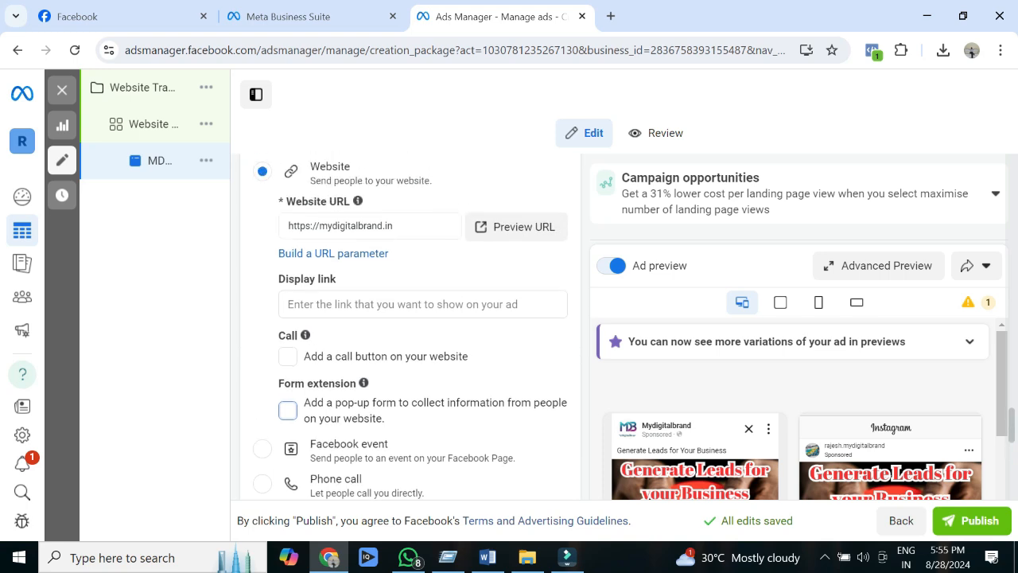
{"action": "scroll", "coordinate": [411, 326], "scroll_direction": "down", "scroll_amount": 4}
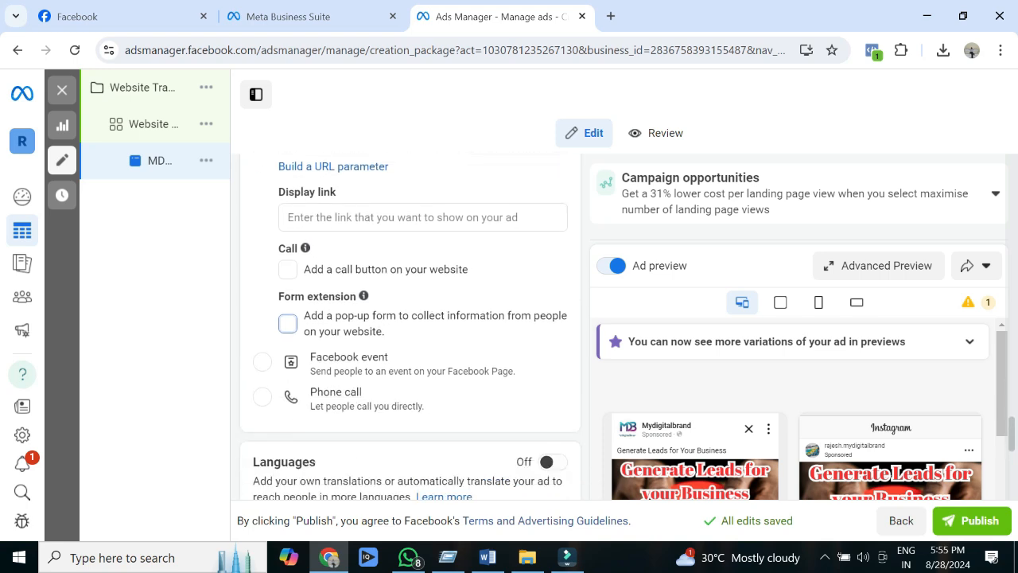
Step: Check which datasets are available for tracking the ad's website events, keeping MyDigitalbrand selected
{"action": "scroll", "coordinate": [627, 326], "scroll_direction": "down", "scroll_amount": 2}
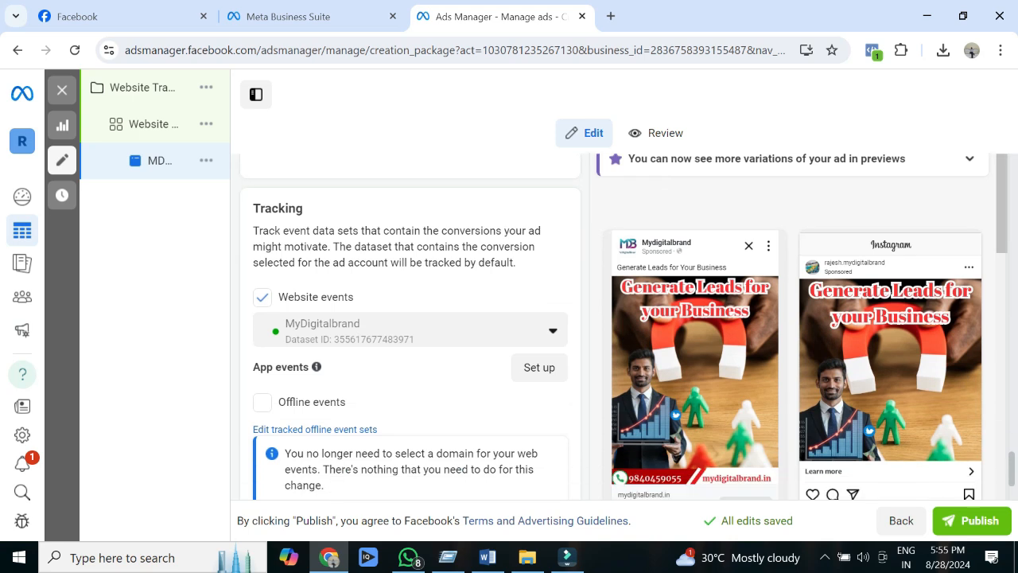
{"action": "left_click_drag", "start_coordinate": [354, 296], "coordinate": [278, 297]}
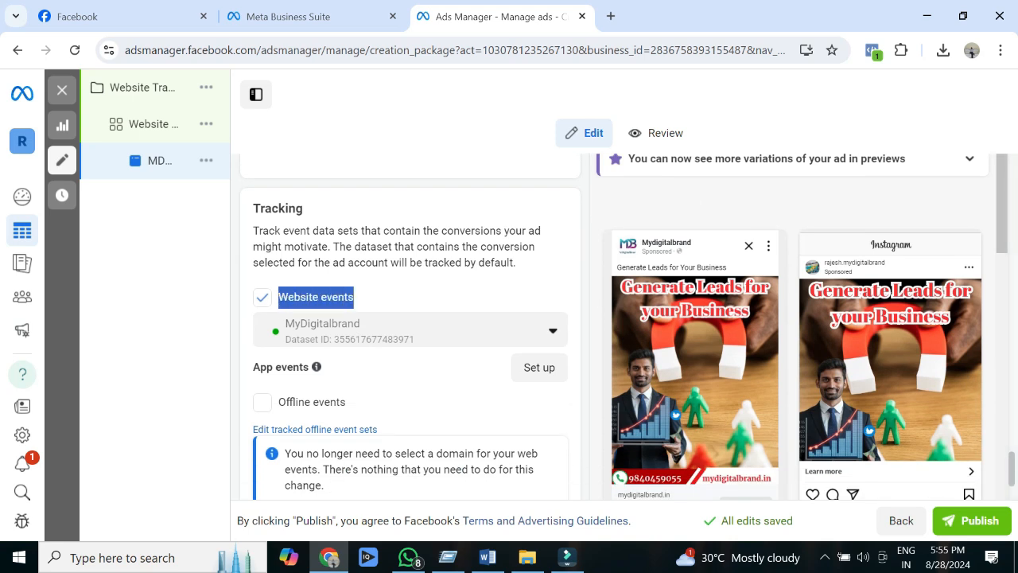
{"action": "left_click", "coordinate": [307, 298]}
{"action": "left_click", "coordinate": [411, 329]}
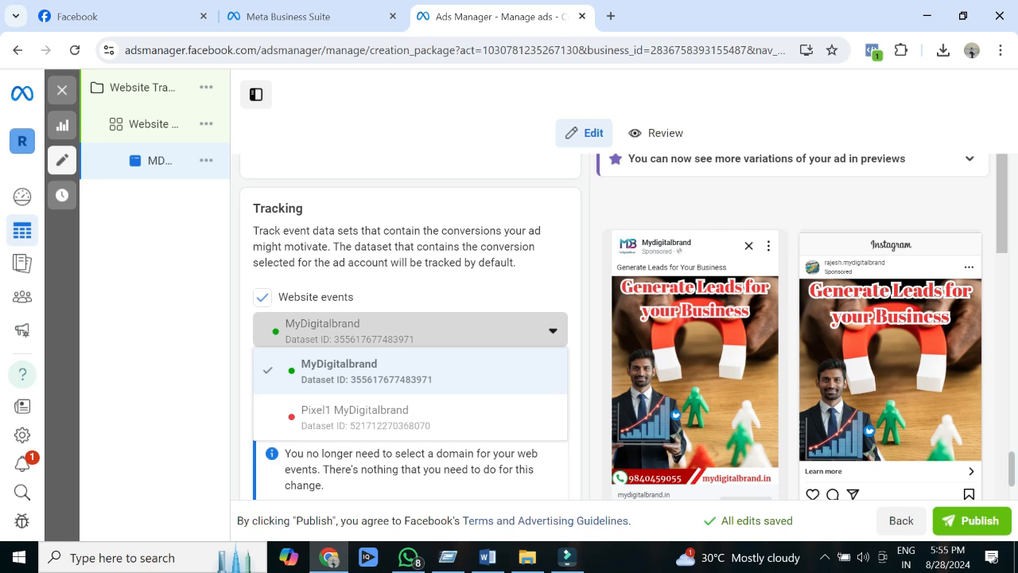
{"action": "left_click", "coordinate": [410, 329]}
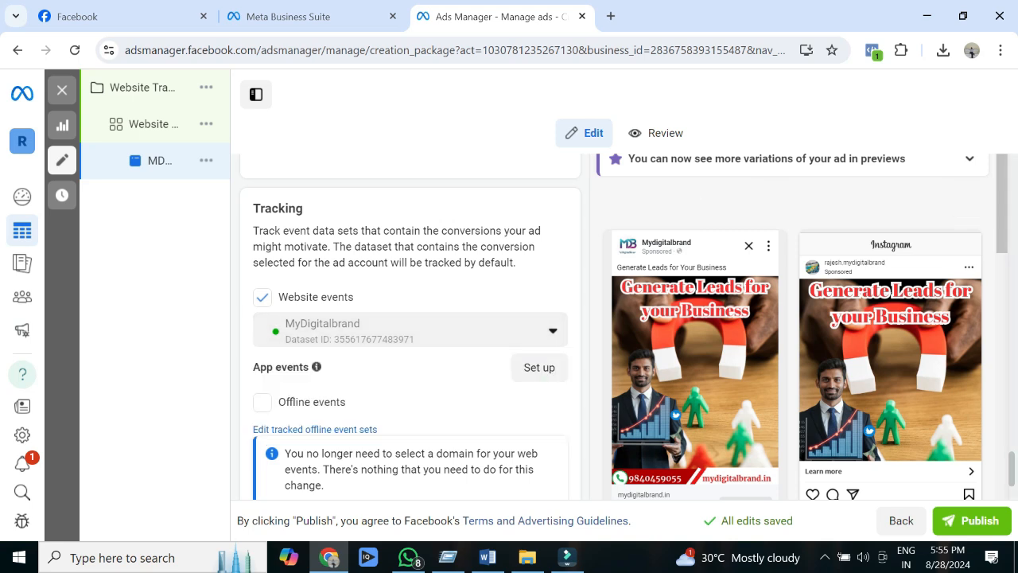
Step: Review the ad's language, tracking and URL parameter settings together with its Facebook and Instagram previews
{"action": "scroll", "coordinate": [623, 326], "scroll_direction": "down", "scroll_amount": 3}
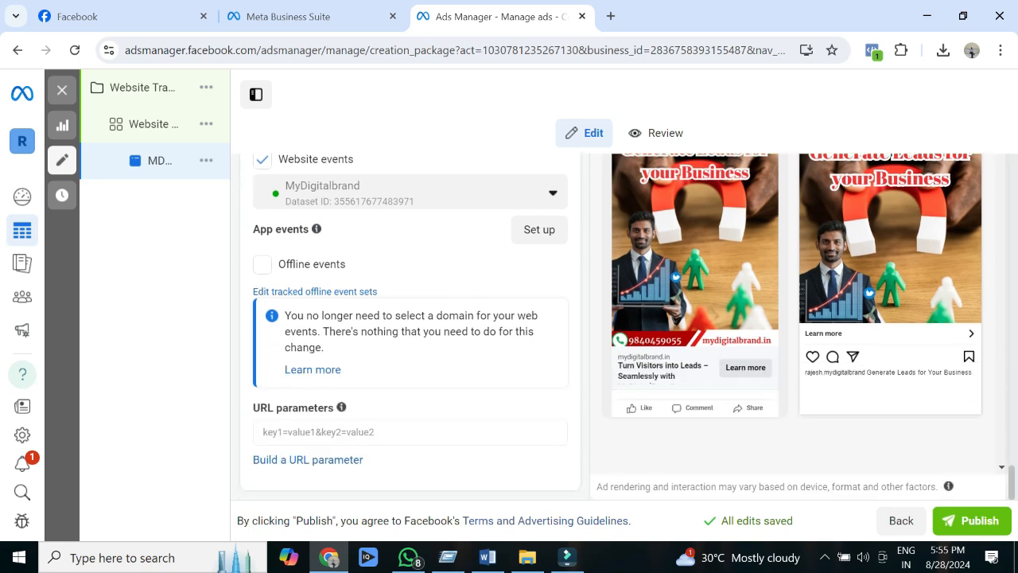
{"action": "scroll", "coordinate": [624, 326], "scroll_direction": "up", "scroll_amount": 6}
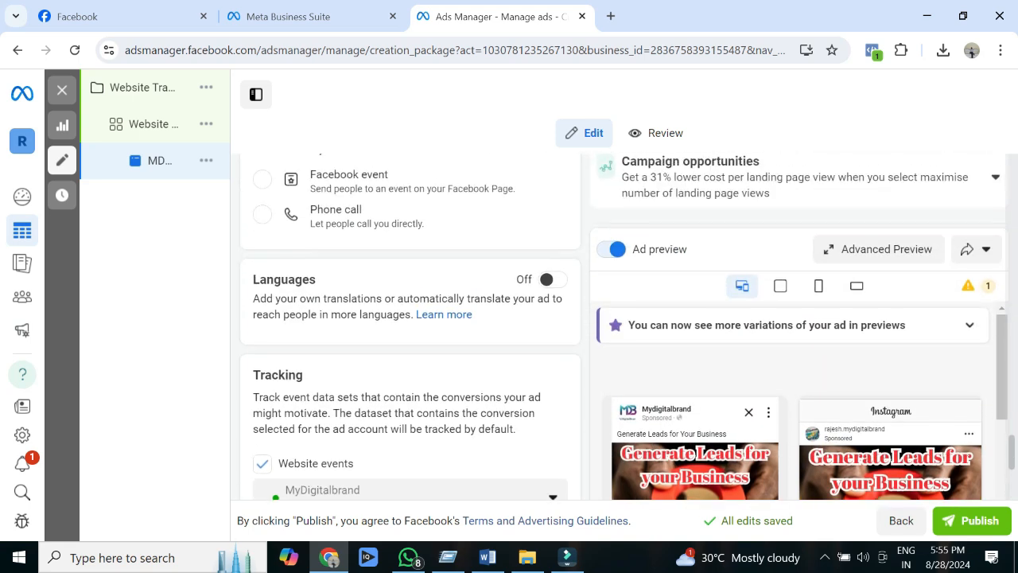
{"action": "scroll", "coordinate": [623, 326], "scroll_direction": "up", "scroll_amount": 4}
{"action": "scroll", "coordinate": [623, 326], "scroll_direction": "down", "scroll_amount": 9}
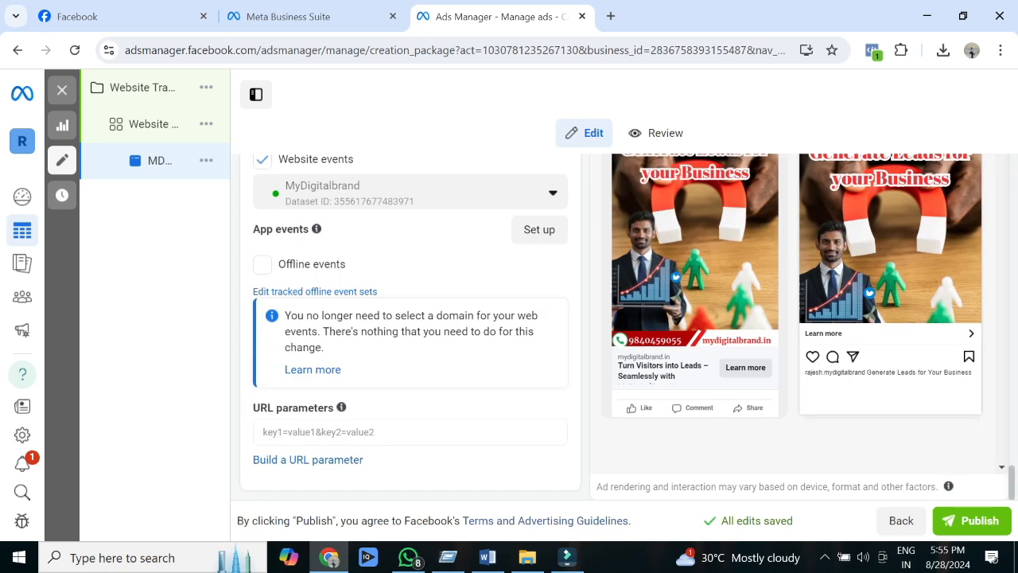
{"action": "scroll", "coordinate": [626, 326], "scroll_direction": "up", "scroll_amount": 2}
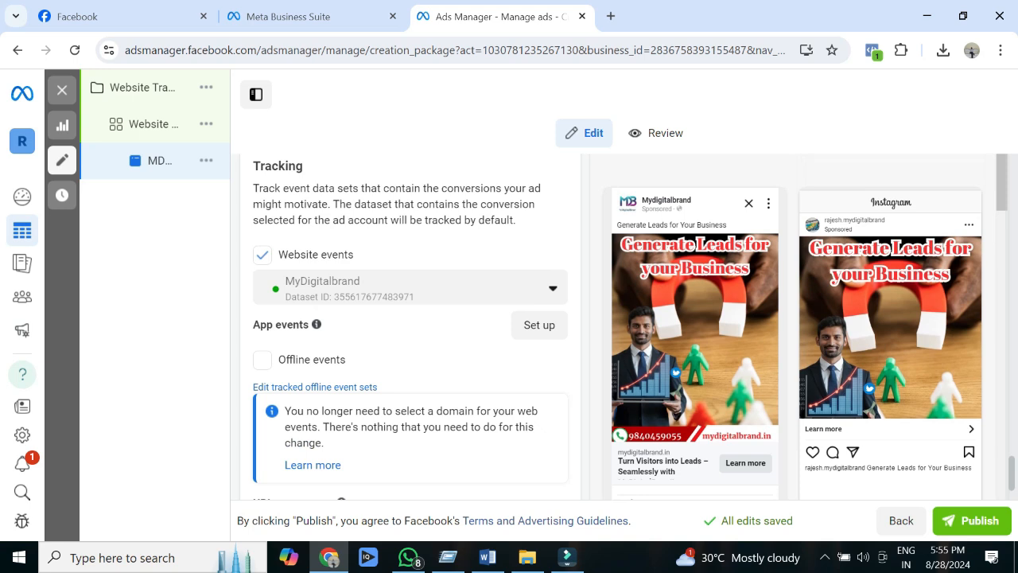
{"action": "scroll", "coordinate": [629, 326], "scroll_direction": "up", "scroll_amount": 1}
{"action": "scroll", "coordinate": [623, 331], "scroll_direction": "up", "scroll_amount": 1}
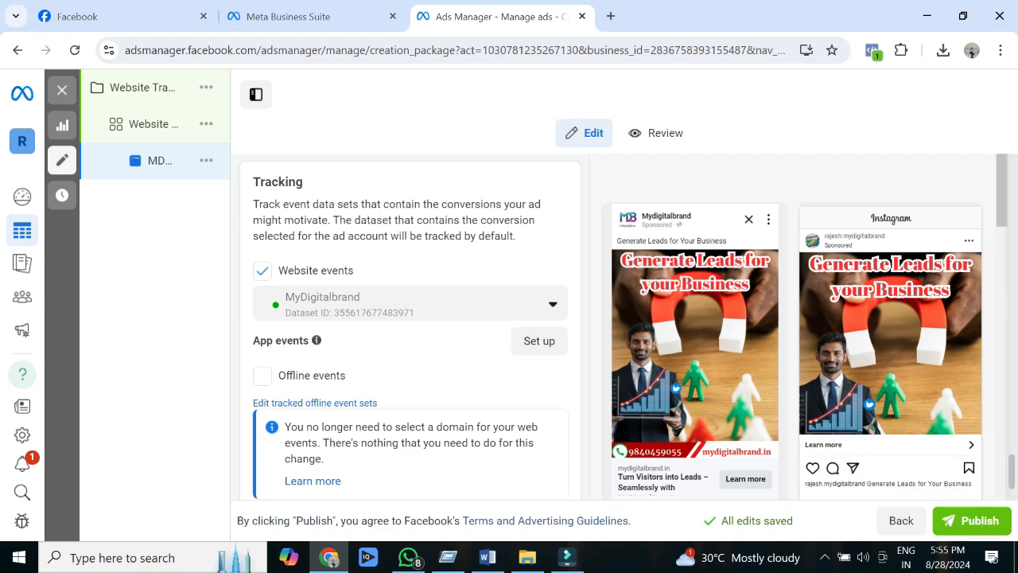
{"action": "scroll", "coordinate": [624, 331], "scroll_direction": "up", "scroll_amount": 5}
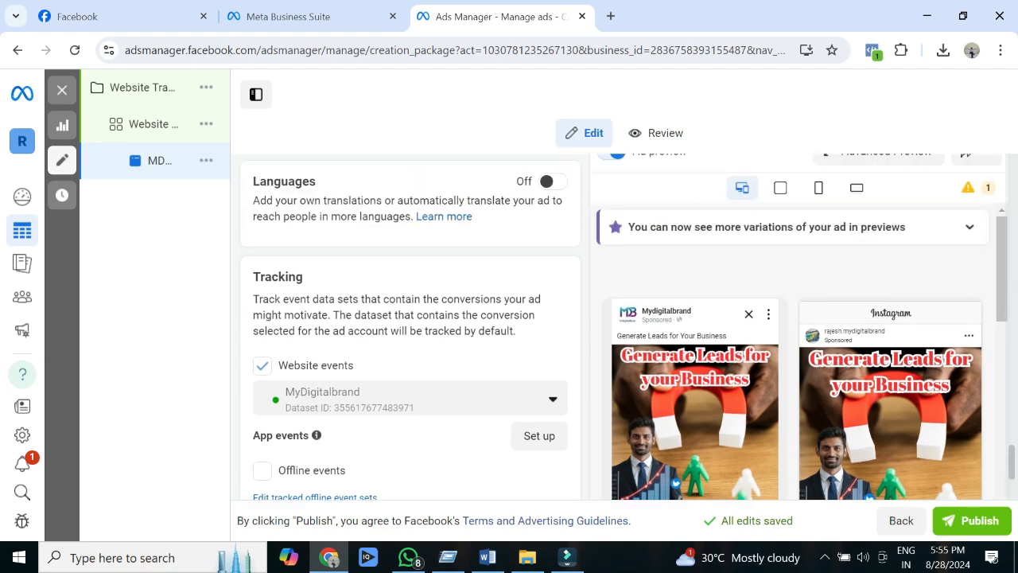
{"action": "scroll", "coordinate": [624, 331], "scroll_direction": "down", "scroll_amount": 7}
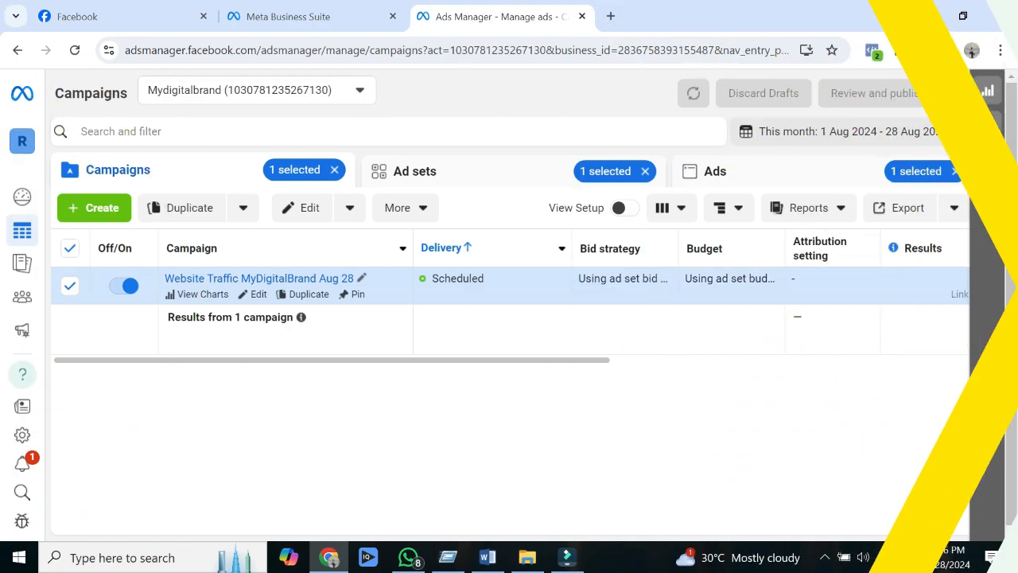
Step: Check the delivery status of the Website Traffic MyDigitalBrand Aug 28 campaign and open the performance charts of MDB AD traffic
{"action": "left_click_drag", "start_coordinate": [478, 279], "coordinate": [432, 279]}
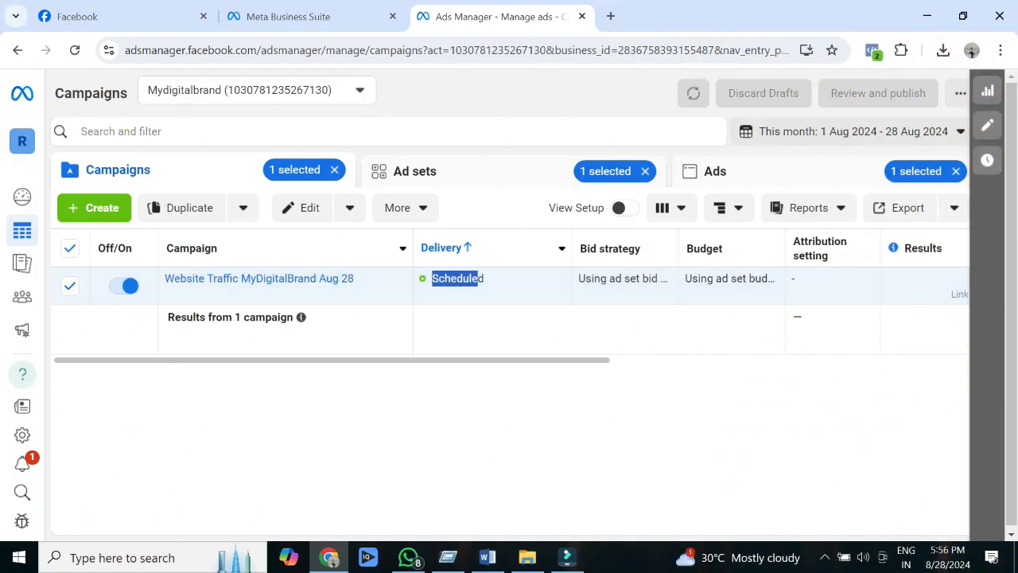
{"action": "left_click", "coordinate": [477, 398]}
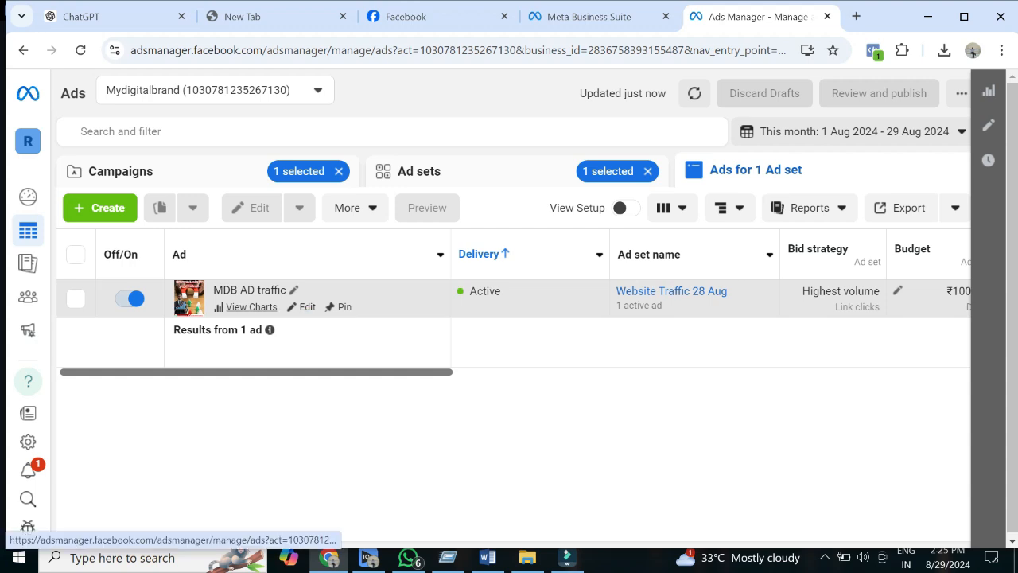
{"action": "left_click", "coordinate": [252, 307]}
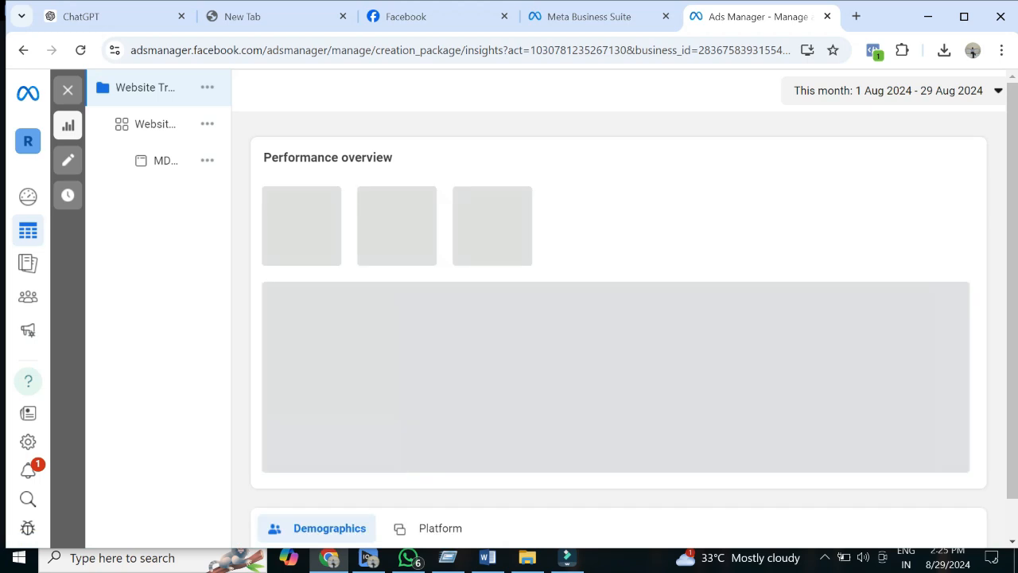